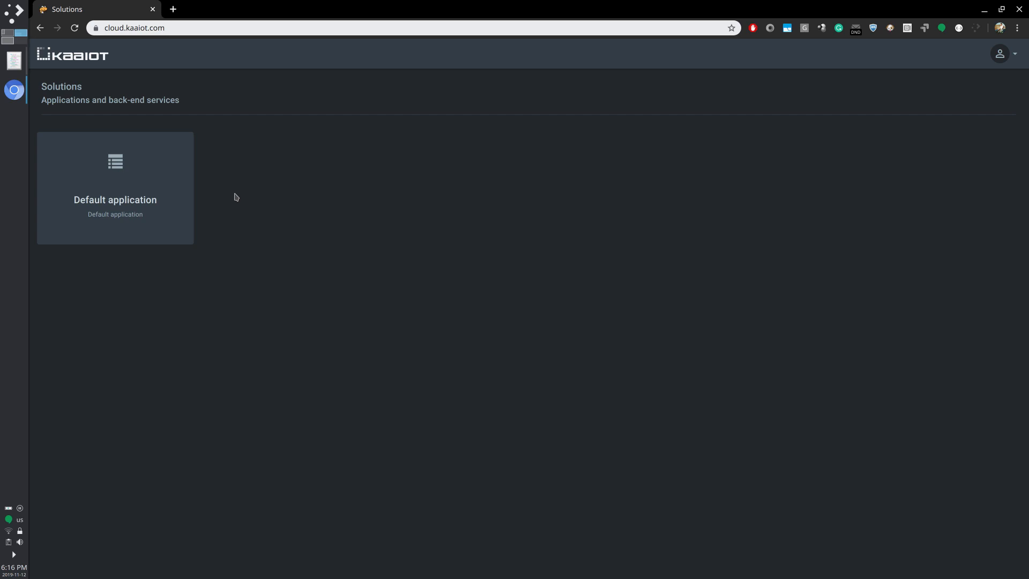
# Rename the default application as "Weather station" in the application administration
pyautogui.click(110, 179)
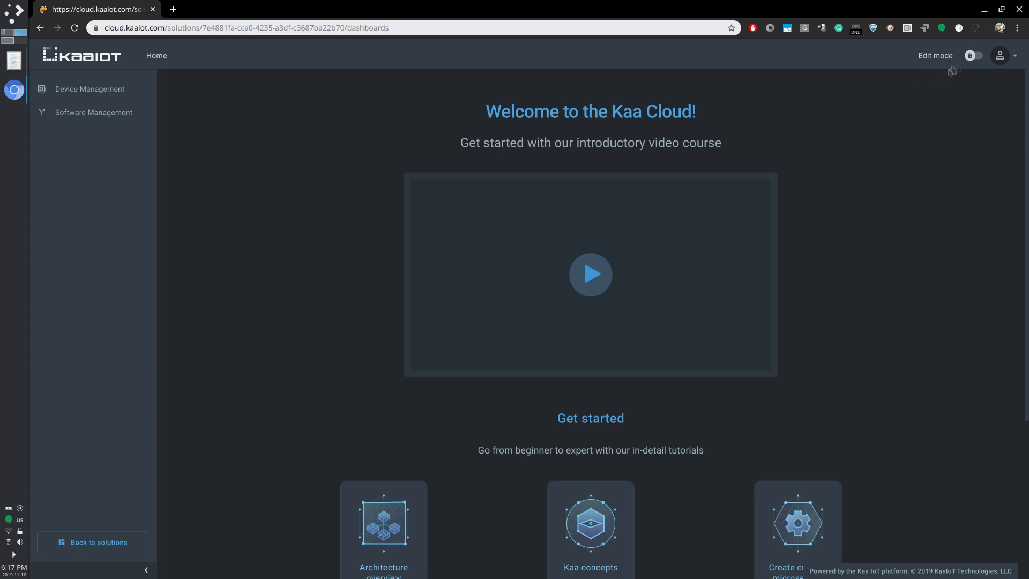
pyautogui.click(1015, 59)
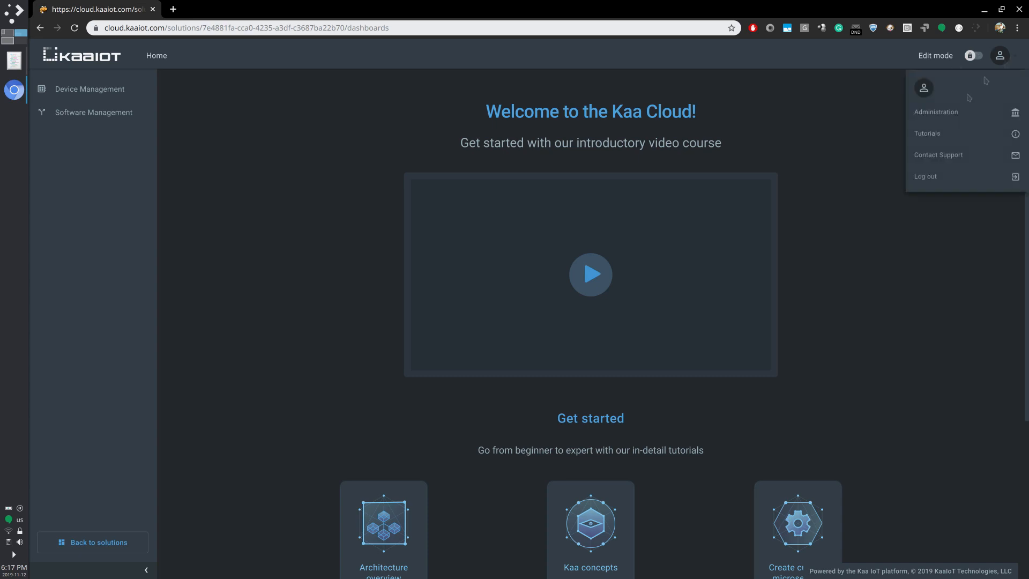
pyautogui.click(947, 117)
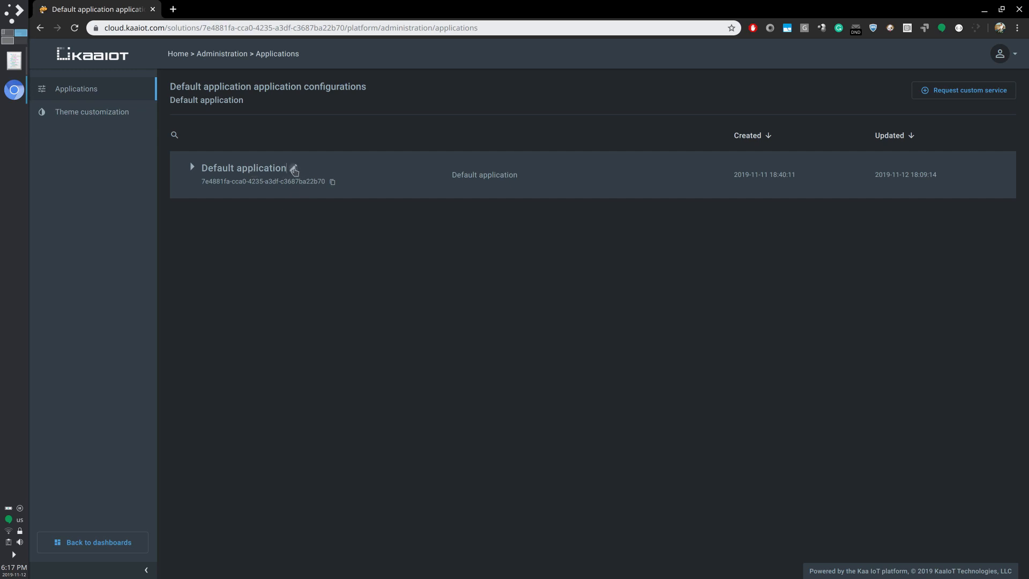
pyautogui.click(294, 170)
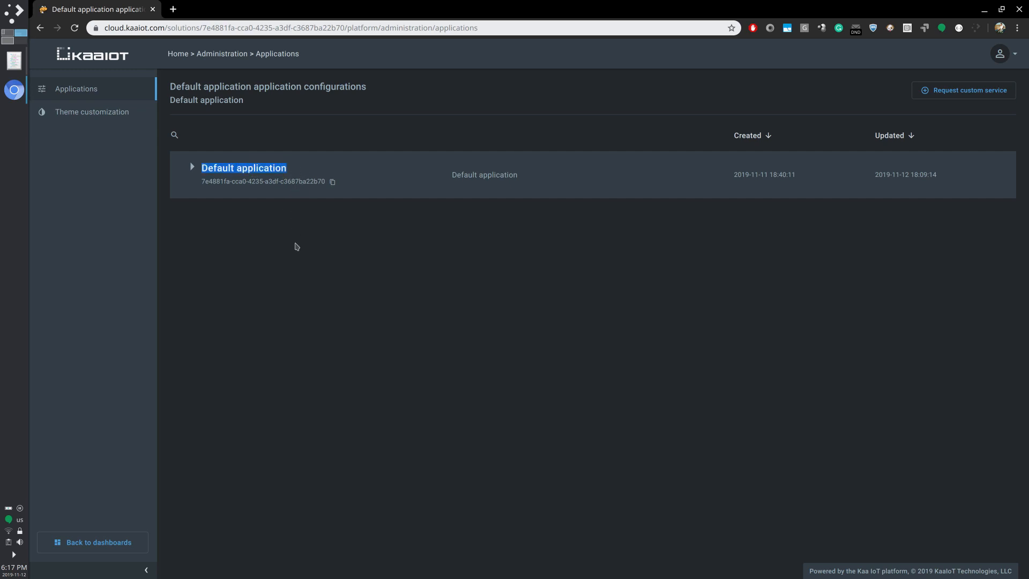
pyautogui.write('Weath')
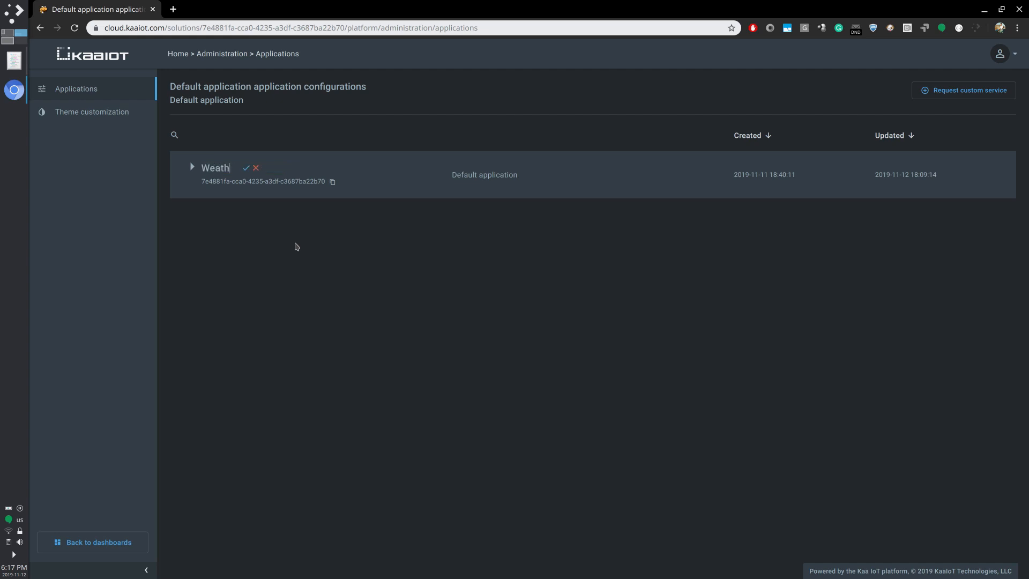
pyautogui.write('er station')
pyautogui.click(290, 169)
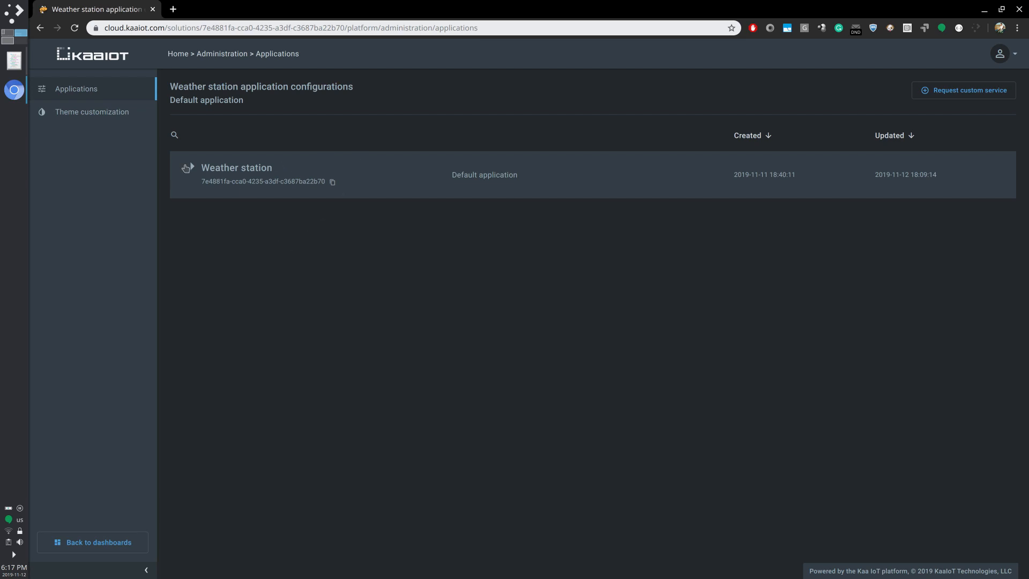
# Rename the Weather station application's default version as "Weather station v1"
pyautogui.click(190, 168)
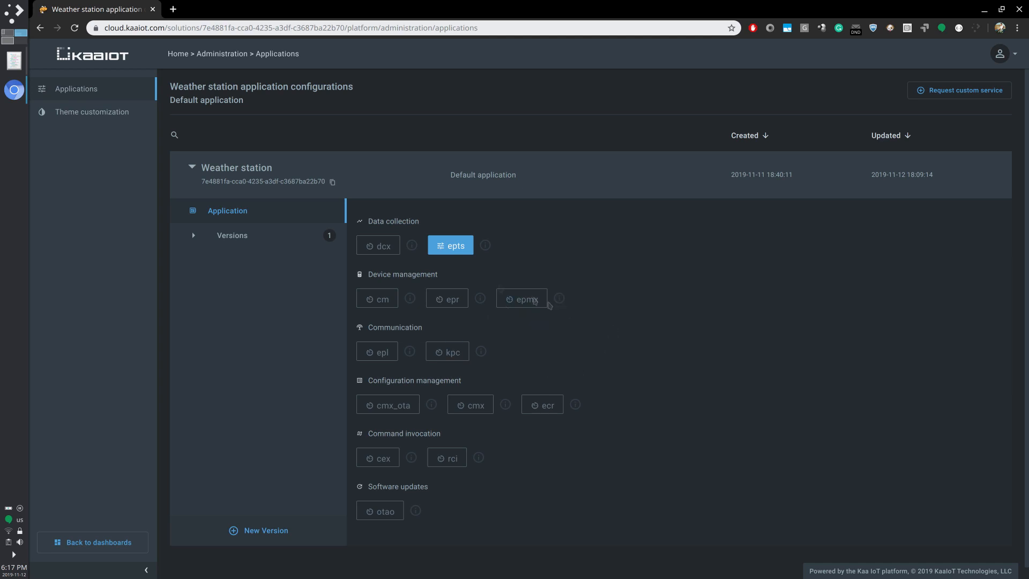
pyautogui.click(194, 238)
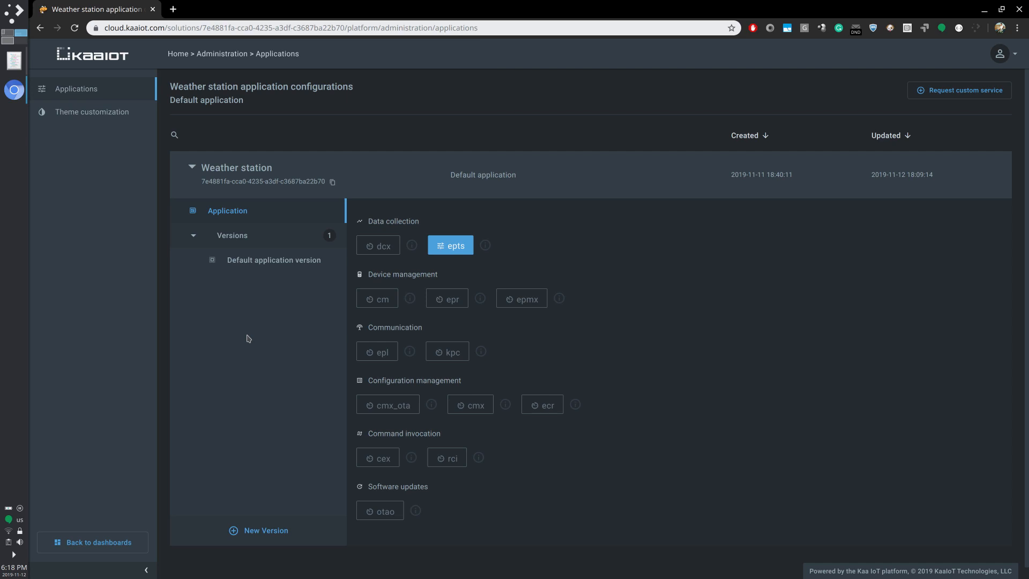
pyautogui.click(279, 260)
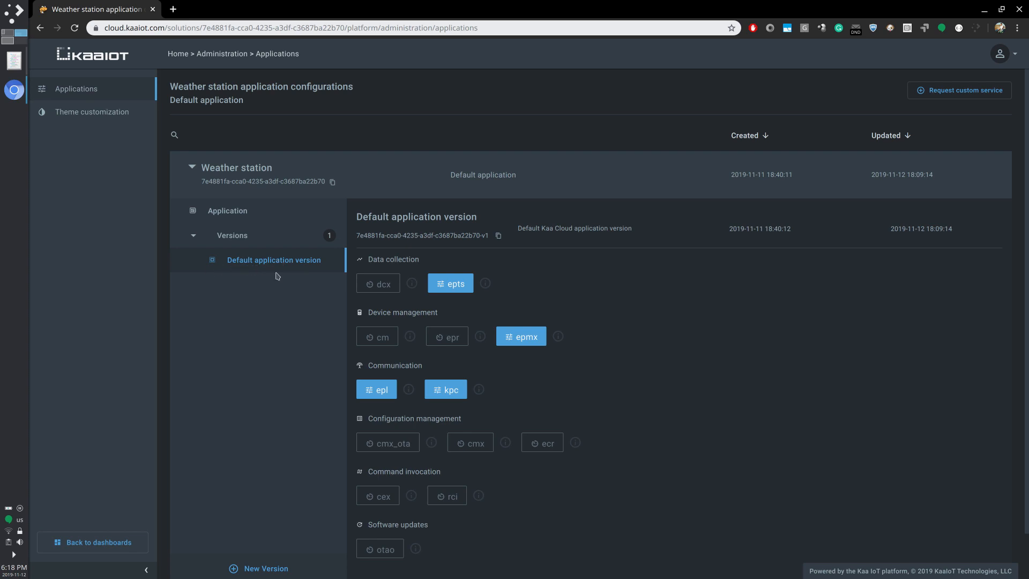
pyautogui.click(484, 217)
pyautogui.hotkey('ctrl', 'BackSpace')
pyautogui.hotkey('ctrl', 'BackSpace')
pyautogui.hotkey('ctrl', 'BackSpace')
pyautogui.write('Weat')
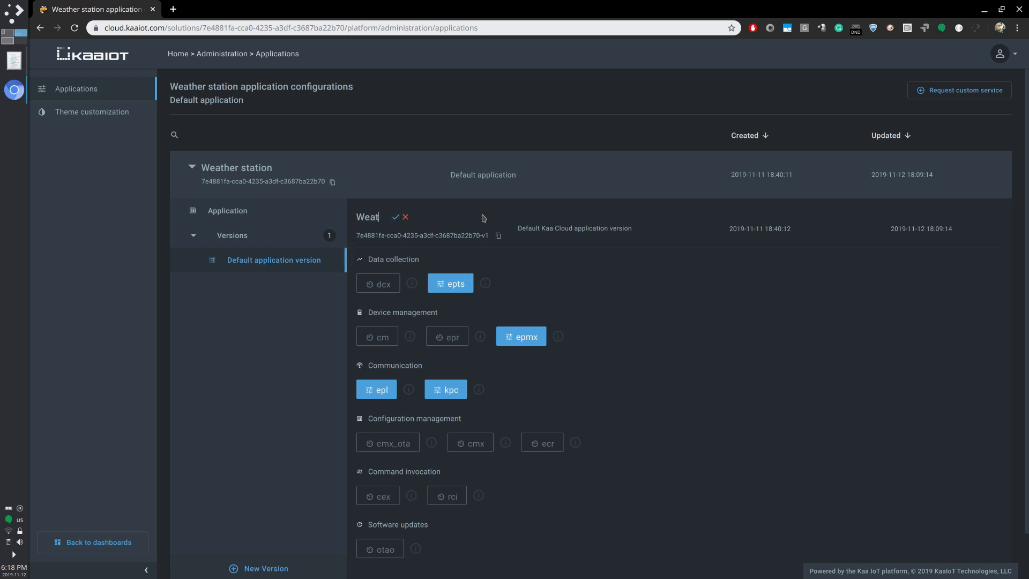
pyautogui.write('her station v1')
pyautogui.click(455, 217)
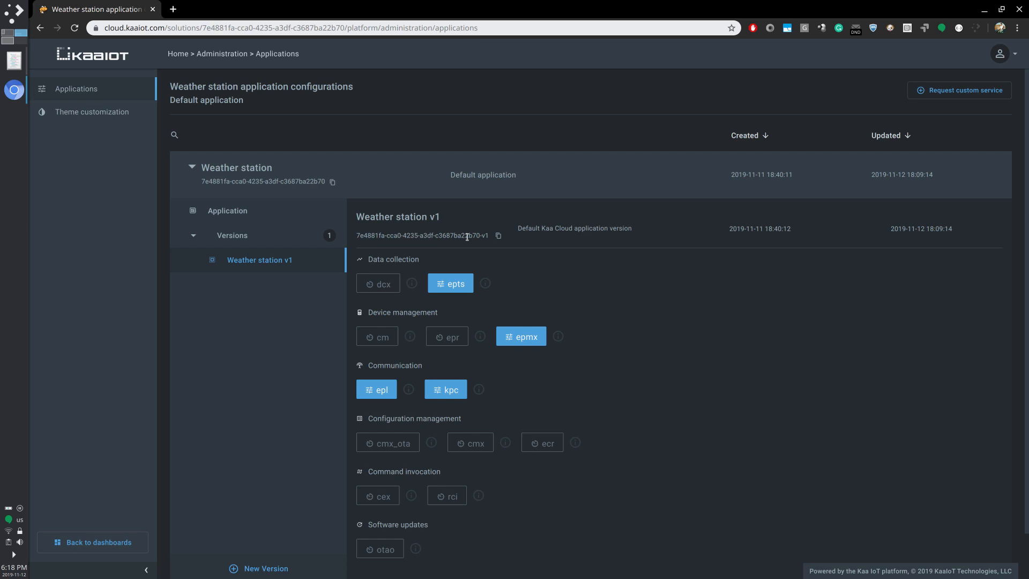
# Copy the identifier of Weather station v1 into the untitled Kate document and return to the browser
pyautogui.click(498, 236)
pyautogui.click(13, 61)
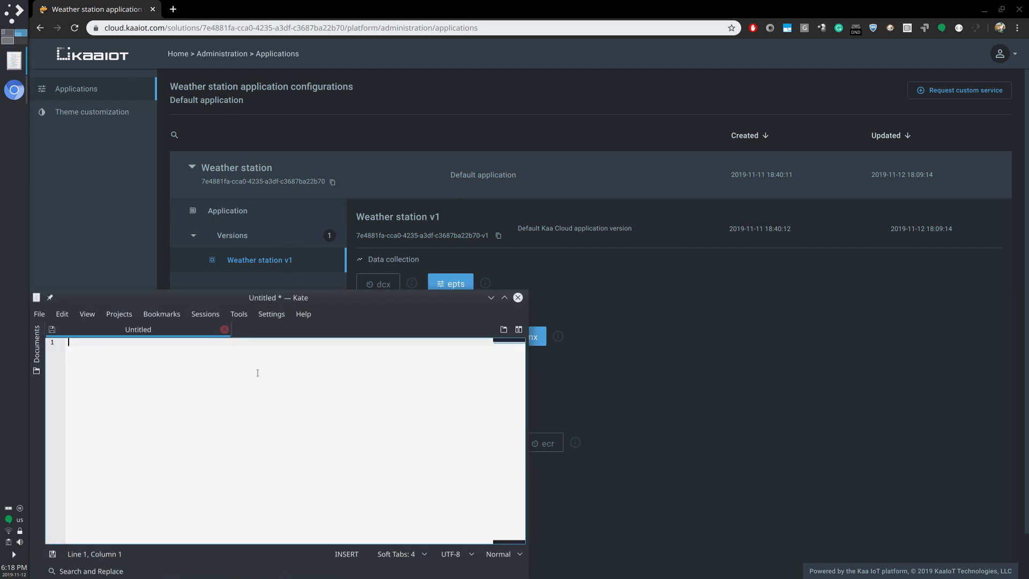
pyautogui.hotkey('ctrl', 'v')
pyautogui.press('Return')
pyautogui.hotkey('alt', 'Tab')
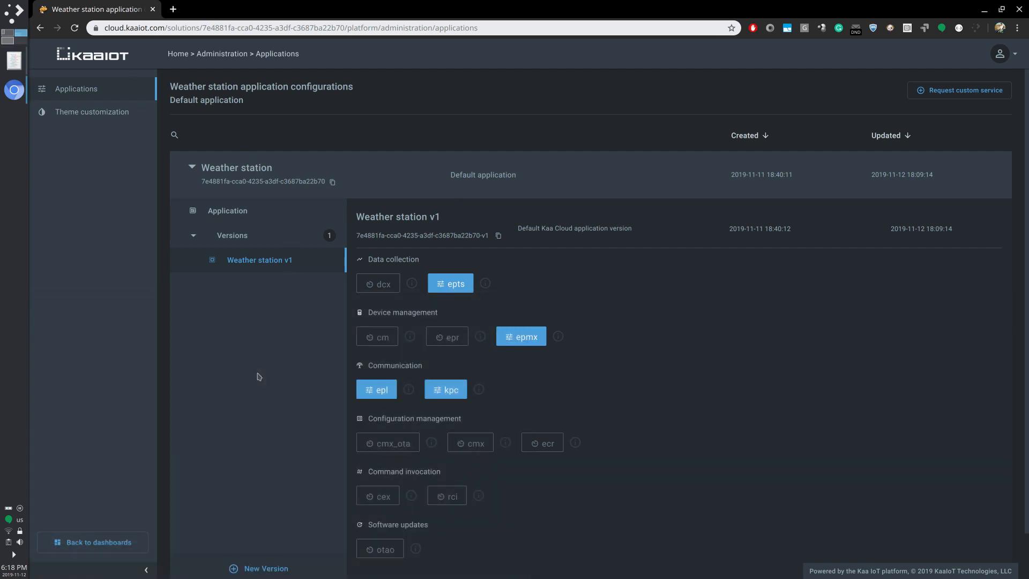
# Add a new device for the v1 application version in Device Management, leaving the desired token unspecified
pyautogui.click(98, 542)
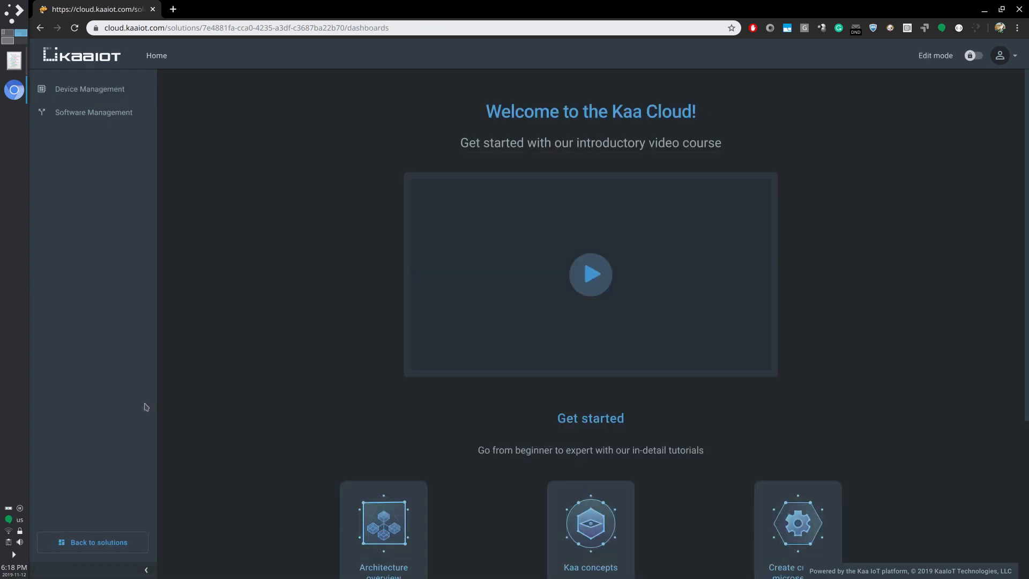
pyautogui.click(104, 93)
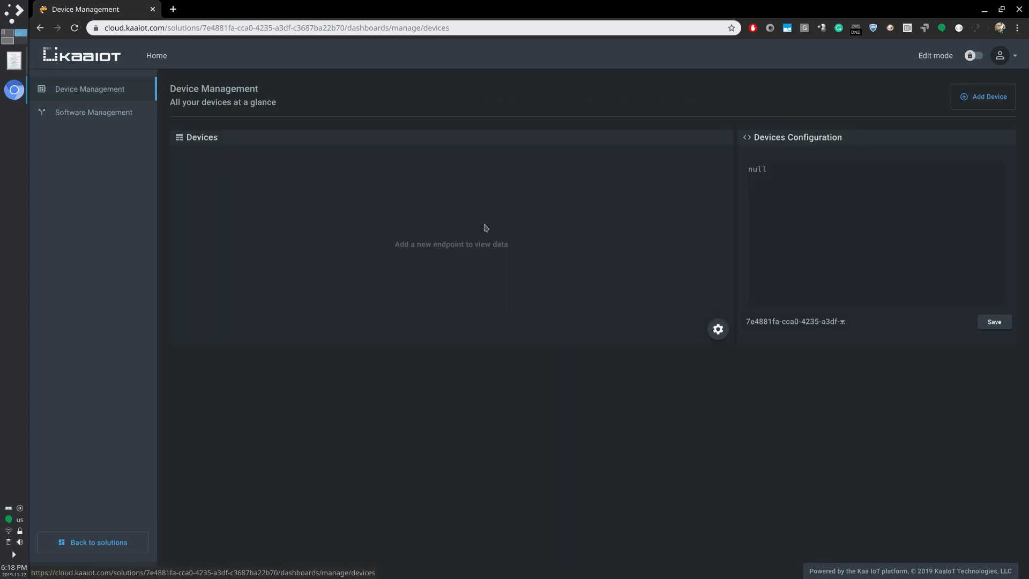
pyautogui.click(999, 99)
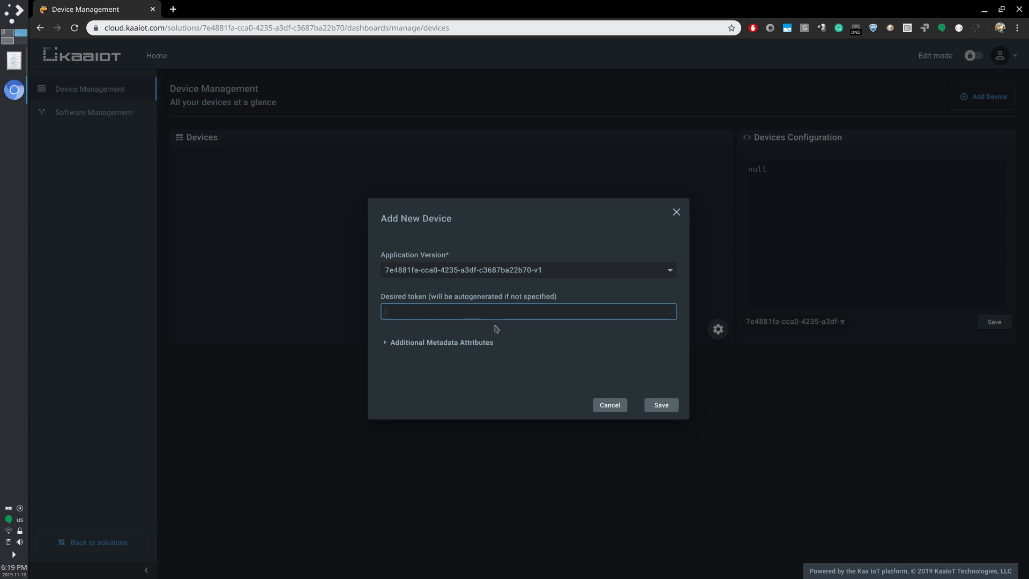
pyautogui.click(657, 405)
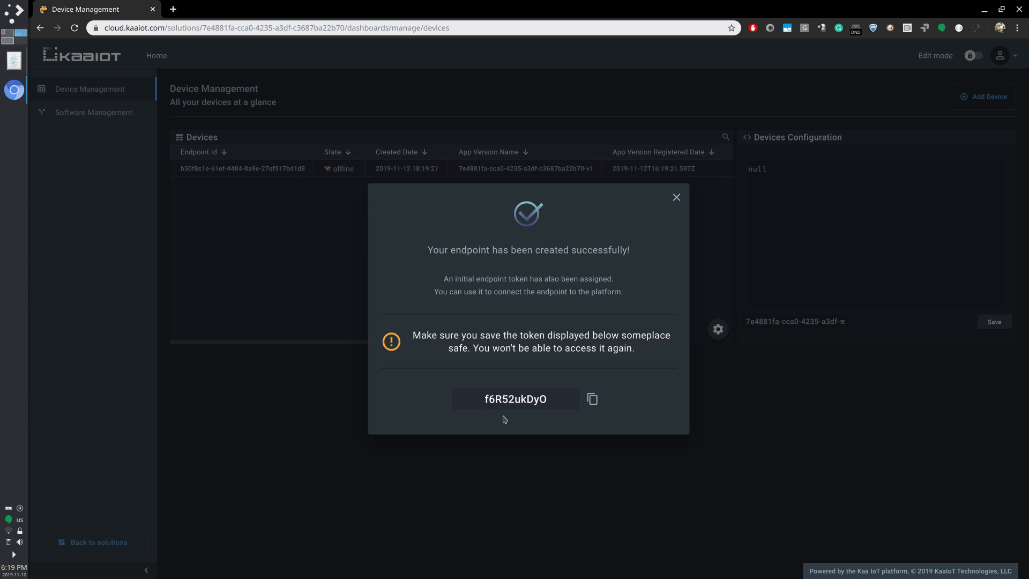
# Copy the new endpoint's token into the Kate document below the version identifier, and dismiss the endpoint creation message
pyautogui.click(593, 399)
pyautogui.hotkey('alt', 'Tab')
pyautogui.hotkey('ctrl', 'v')
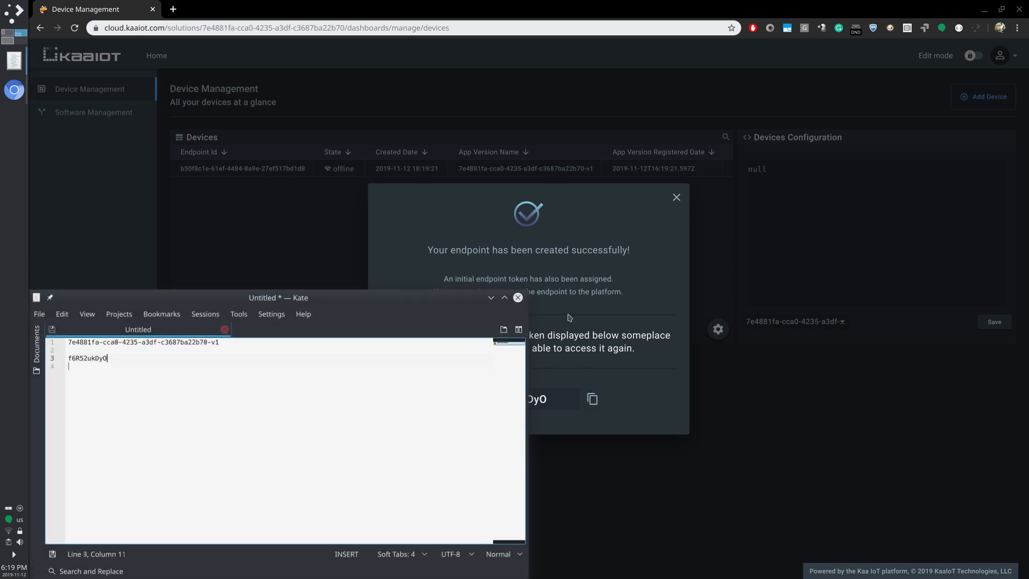
pyautogui.hotkey('alt', 'Tab')
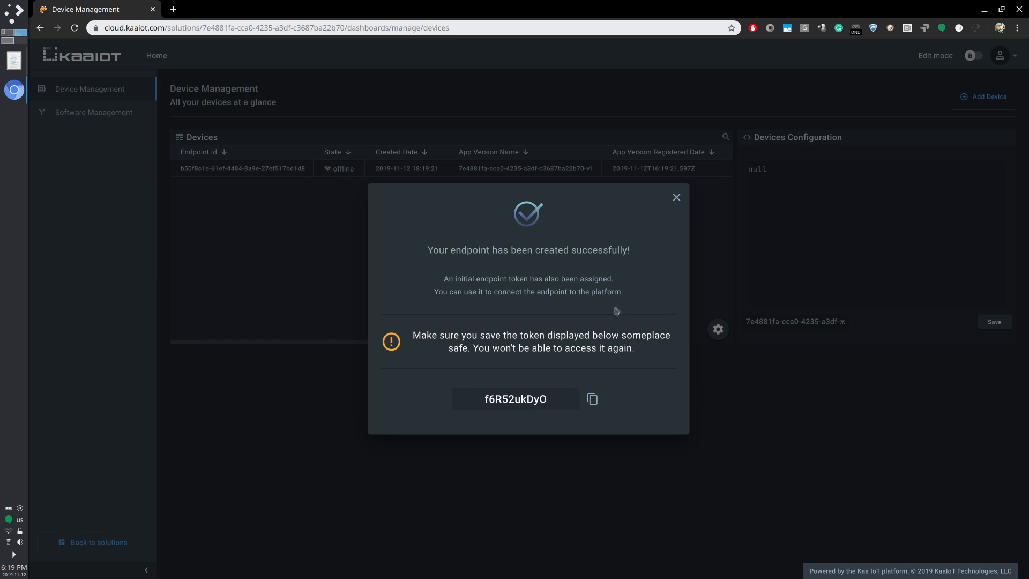
pyautogui.click(679, 200)
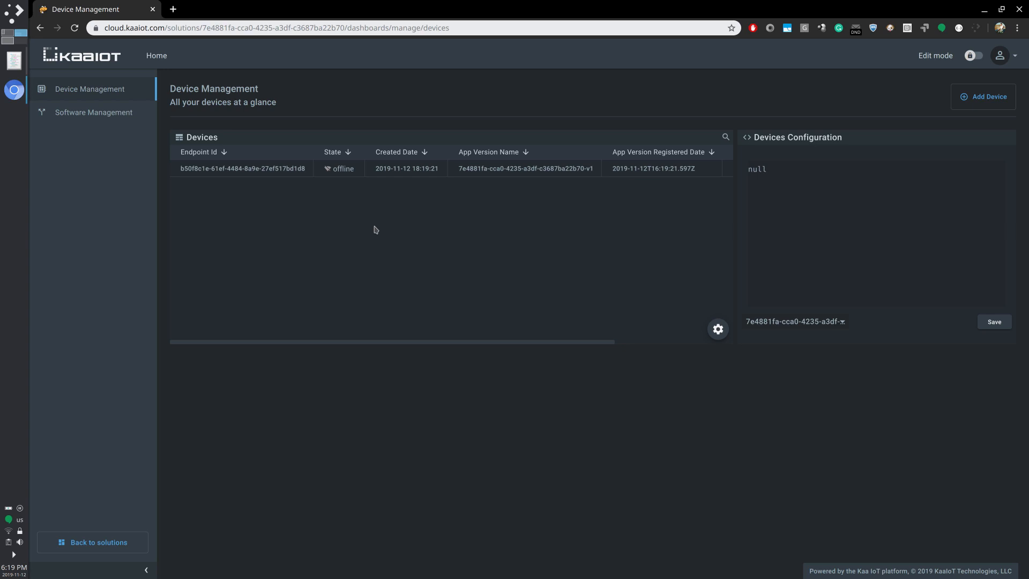
# Open the new device's details, and from the Getting started with Kaa Cloud tutorial open the device simulator
pyautogui.click(419, 169)
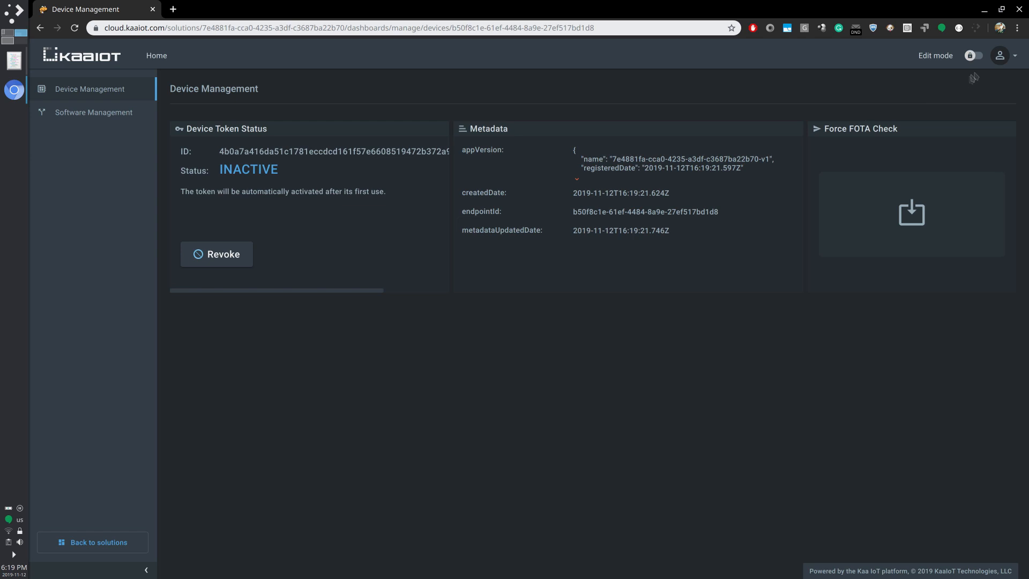
pyautogui.click(1003, 55)
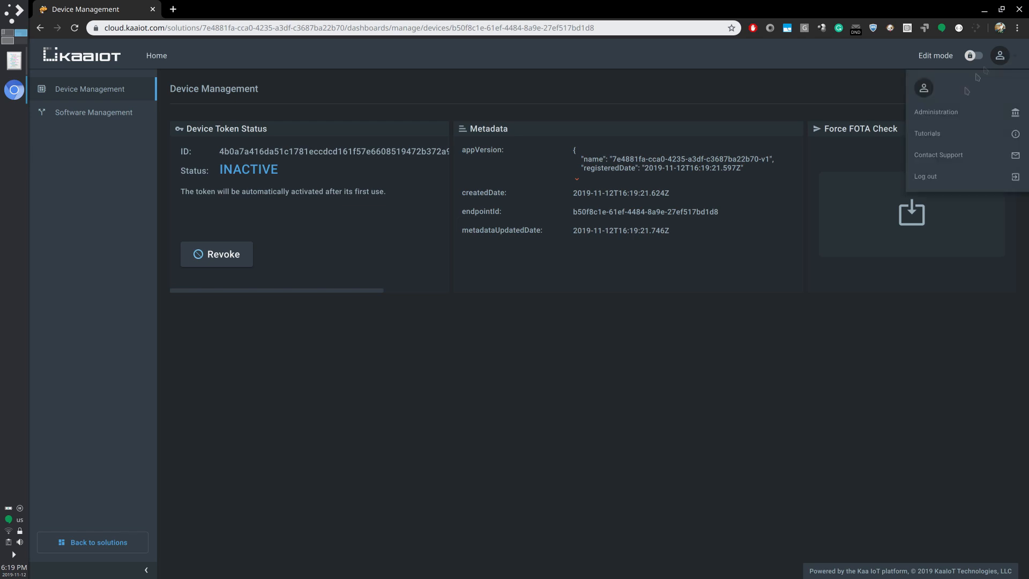
pyautogui.click(938, 135)
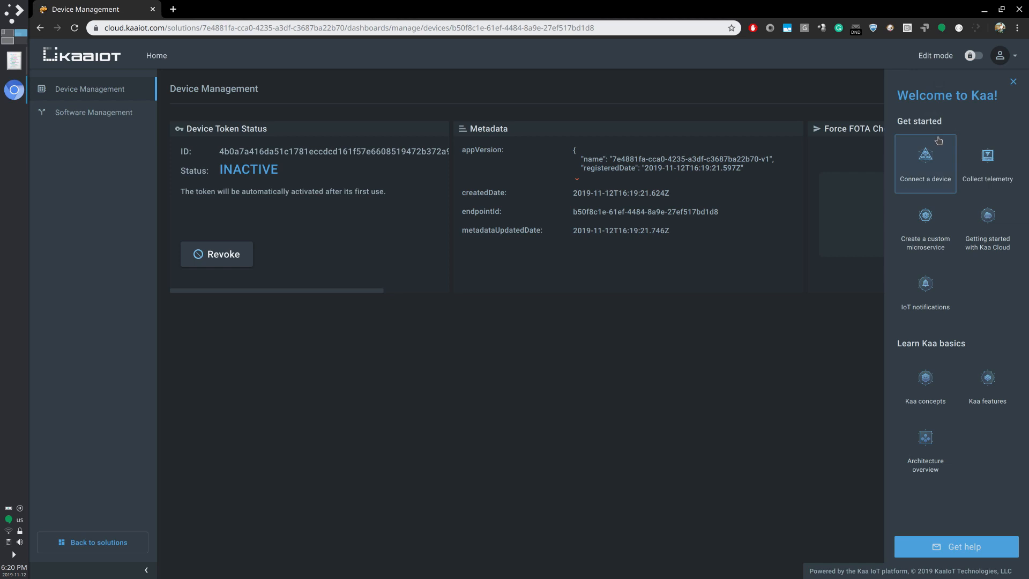
pyautogui.click(985, 236)
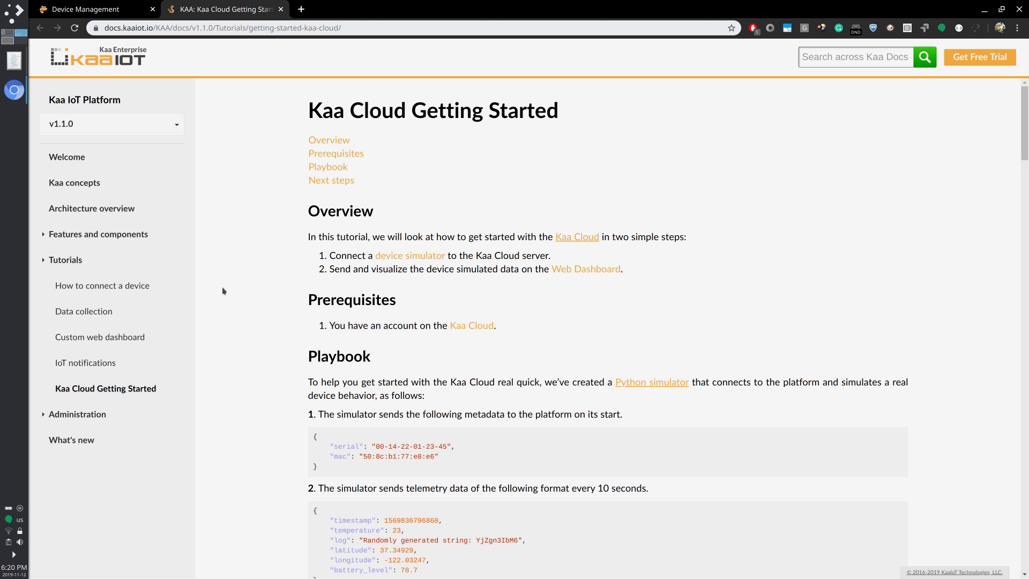
pyautogui.click(402, 262)
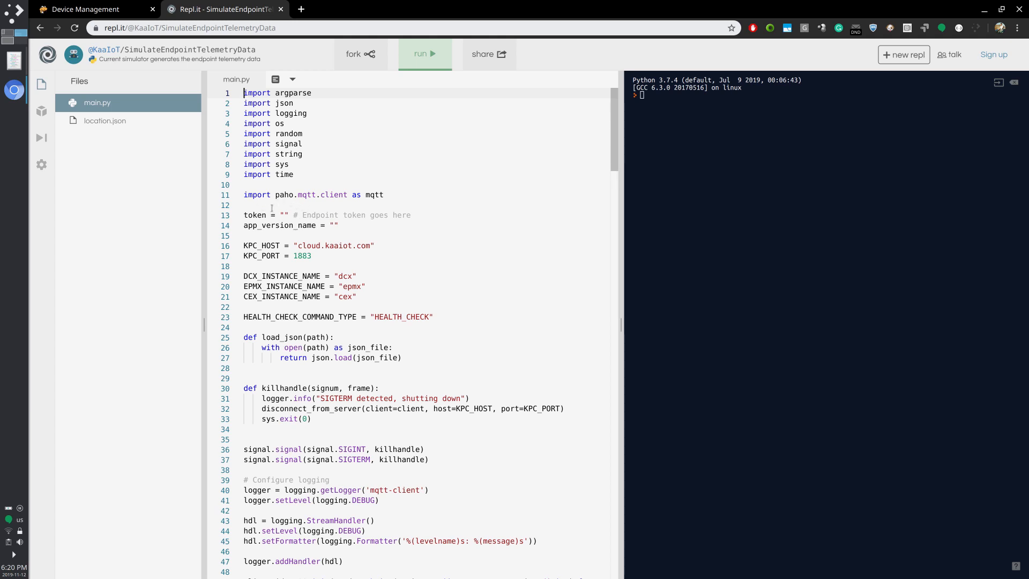
# Try to fill app_version_name in the simulator's main.py with the version identifier saved in Kate
pyautogui.click(14, 60)
pyautogui.press('Up')
pyautogui.hotkey('shift', 'End')
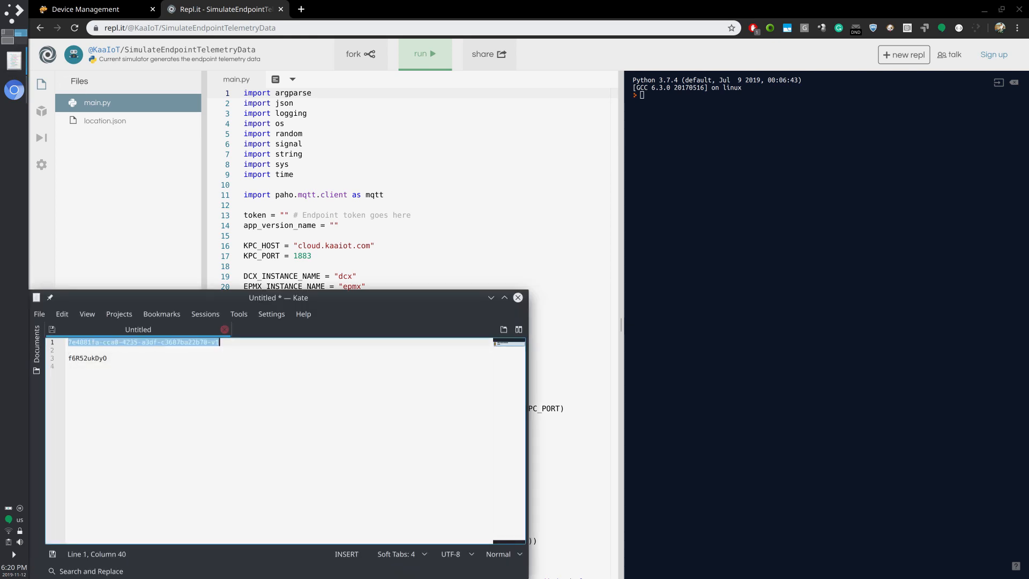
pyautogui.hotkey('alt', 'Tab')
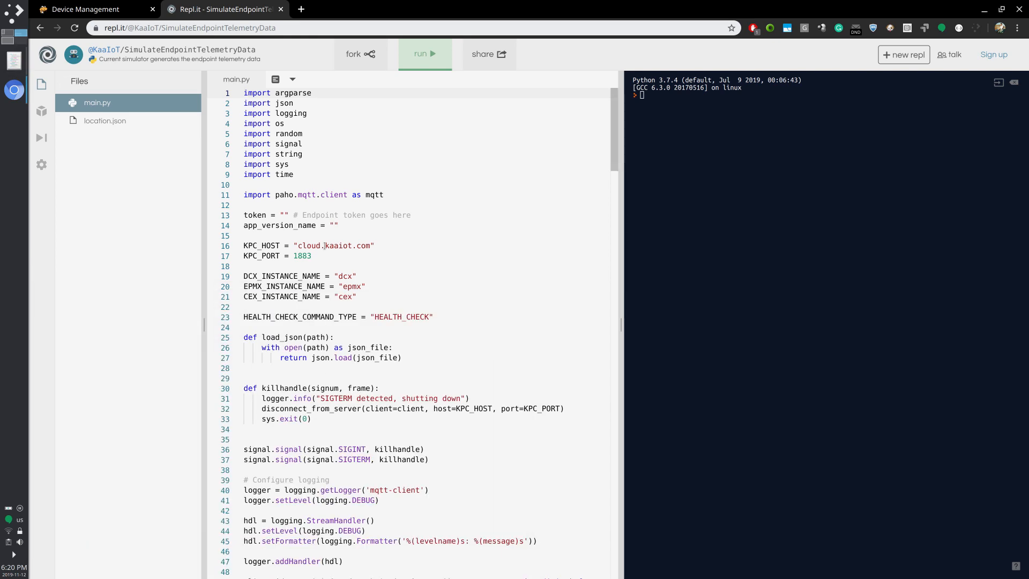
pyautogui.click(333, 227)
pyautogui.hotkey('ctrl', 'v')
# Copy the endpoint token from Kate into the token variable in the forked main.py
pyautogui.hotkey('alt', 'Tab')
pyautogui.press('Down')
pyautogui.press('Down')
pyautogui.hotkey('shift', 'End')
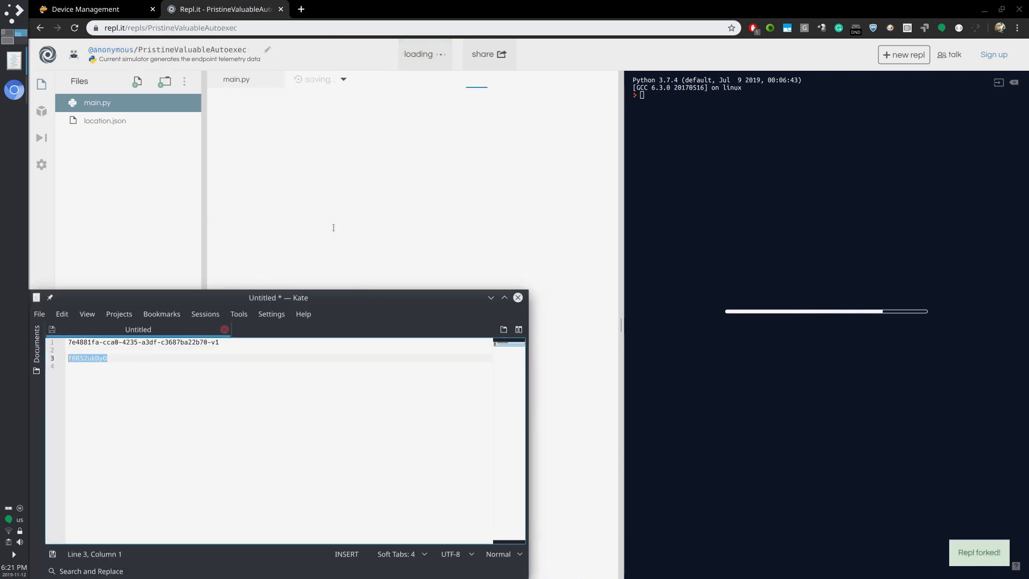
pyautogui.hotkey('alt', 'Tab')
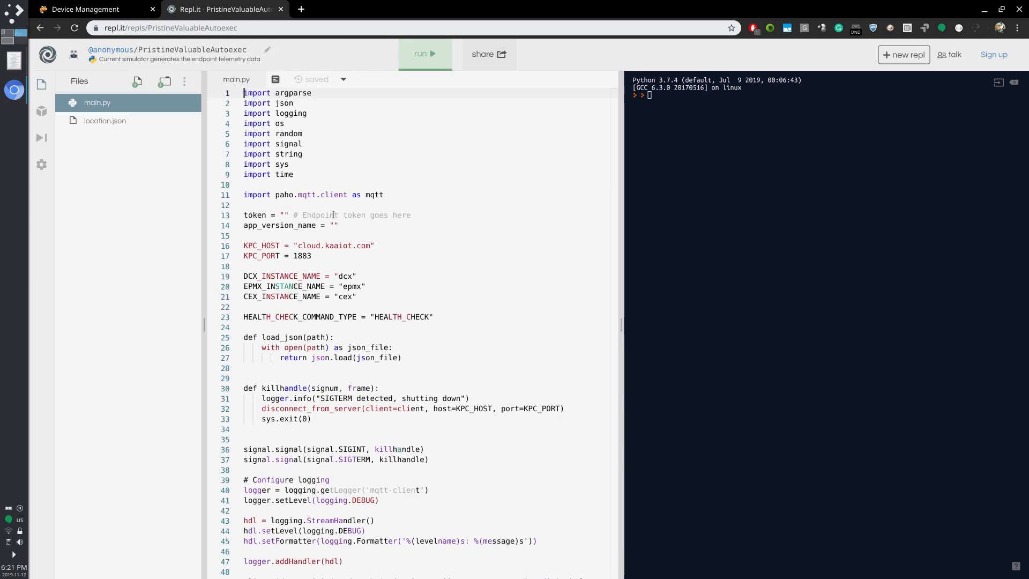
pyautogui.click(284, 215)
pyautogui.hotkey('ctrl', 'v')
# Set app_version_name in main.py to the version identifier copied from Kate, and run the simulator
pyautogui.hotkey('alt', 'Tab')
pyautogui.hotkey('ctrl', 'Home')
pyautogui.hotkey('shift', 'End')
pyautogui.hotkey('ctrl', 'c')
pyautogui.hotkey('alt', 'Tab')
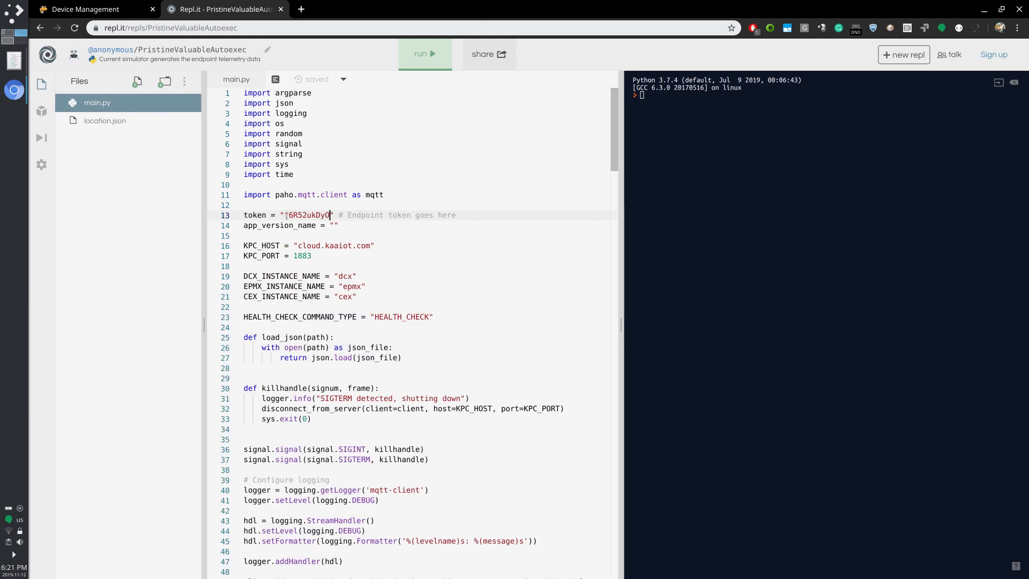
pyautogui.click(333, 225)
pyautogui.hotkey('ctrl', 'v')
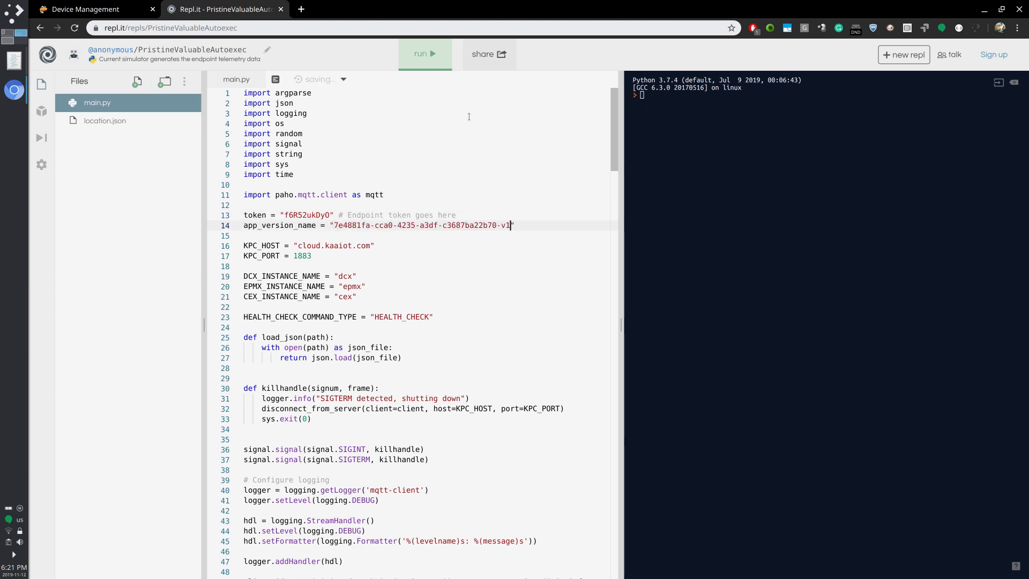
pyautogui.click(423, 54)
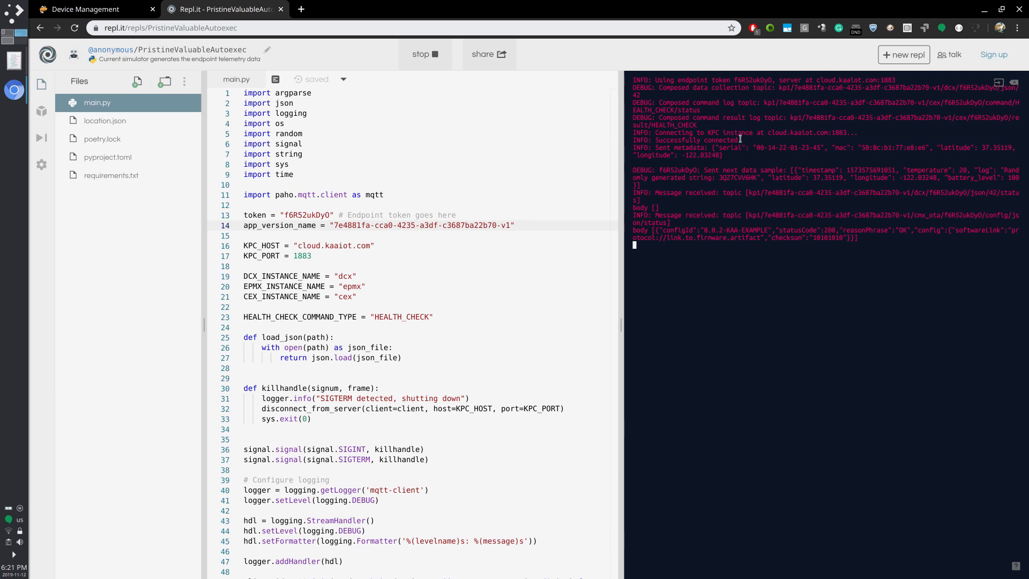
# Check the device's token status and metadata on the Device Management page
pyautogui.click(107, 5)
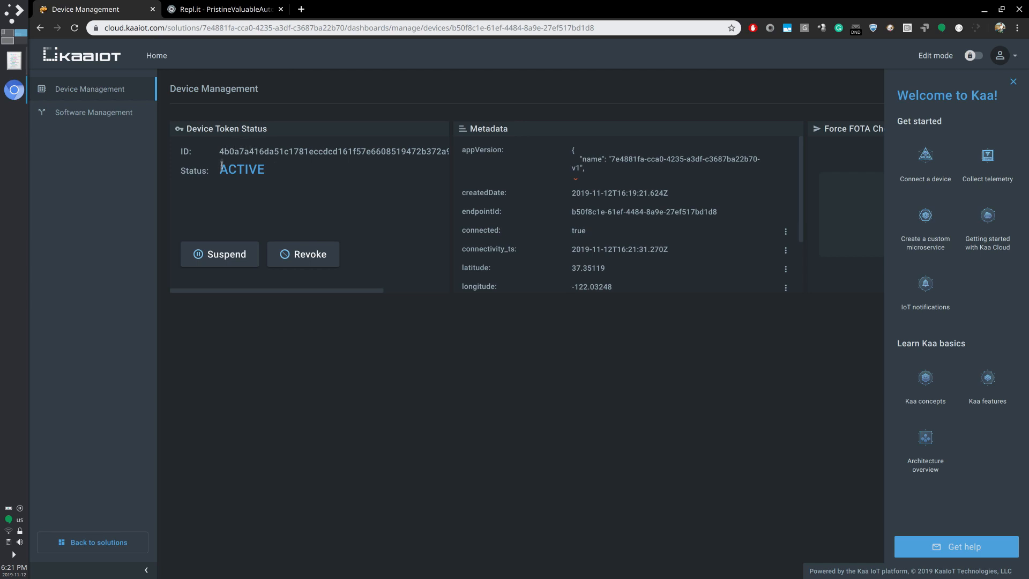
pyautogui.scroll(-2, 599, 185)
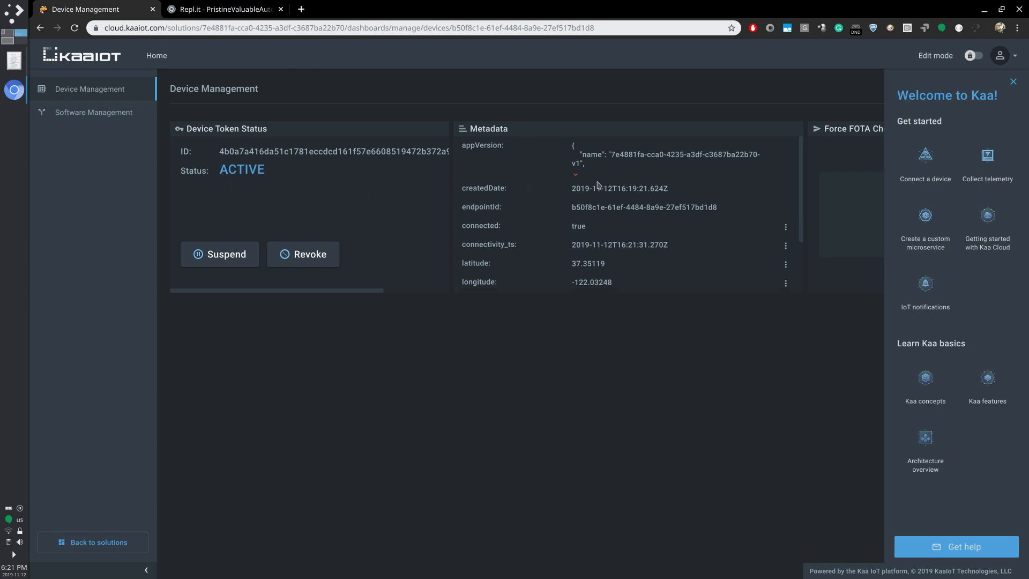
pyautogui.scroll(2, 600, 185)
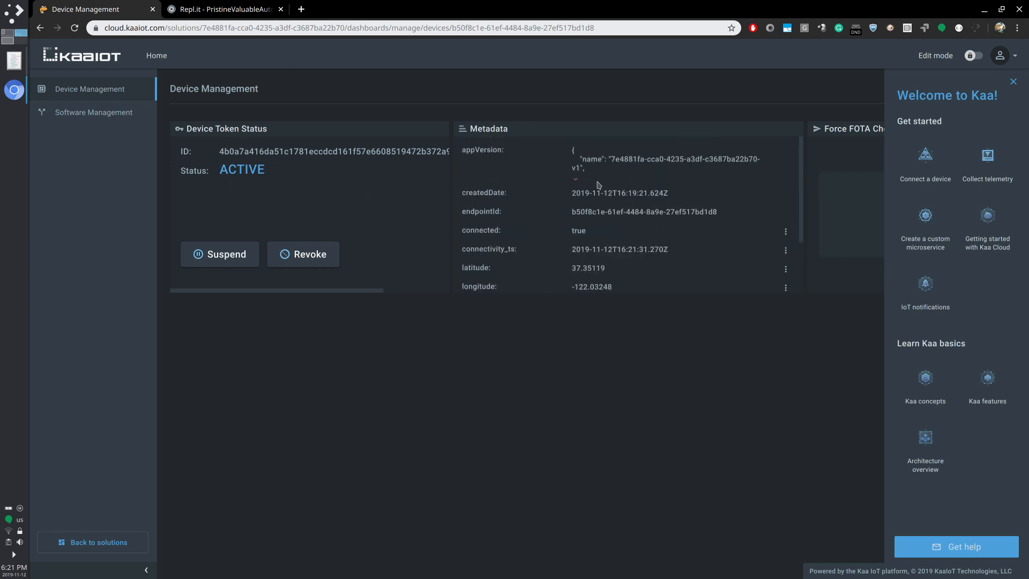
# Return to the device list, dismiss the Welcome to Kaa! guide, and enable edit mode for the solution
pyautogui.click(118, 91)
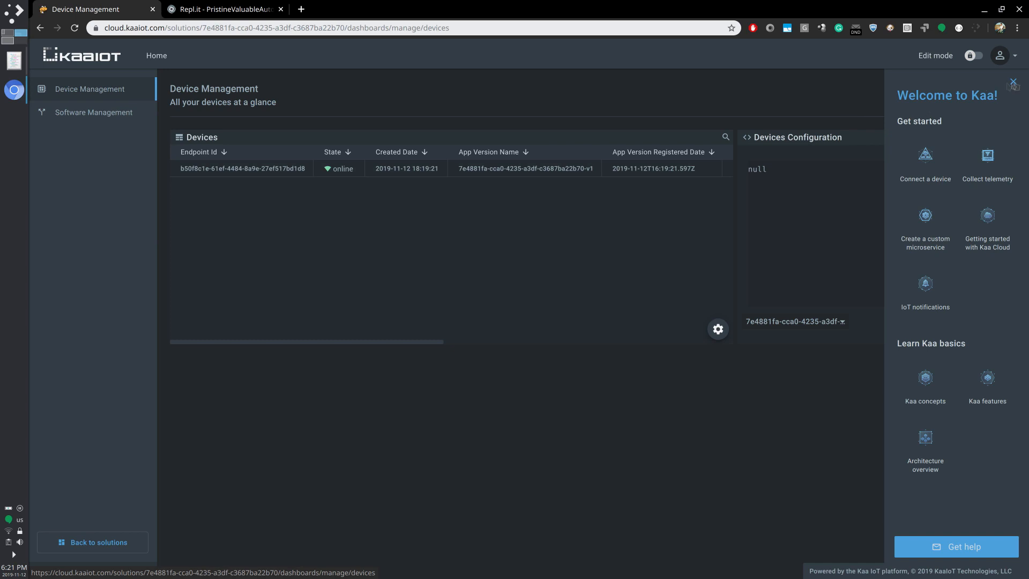
pyautogui.click(1013, 82)
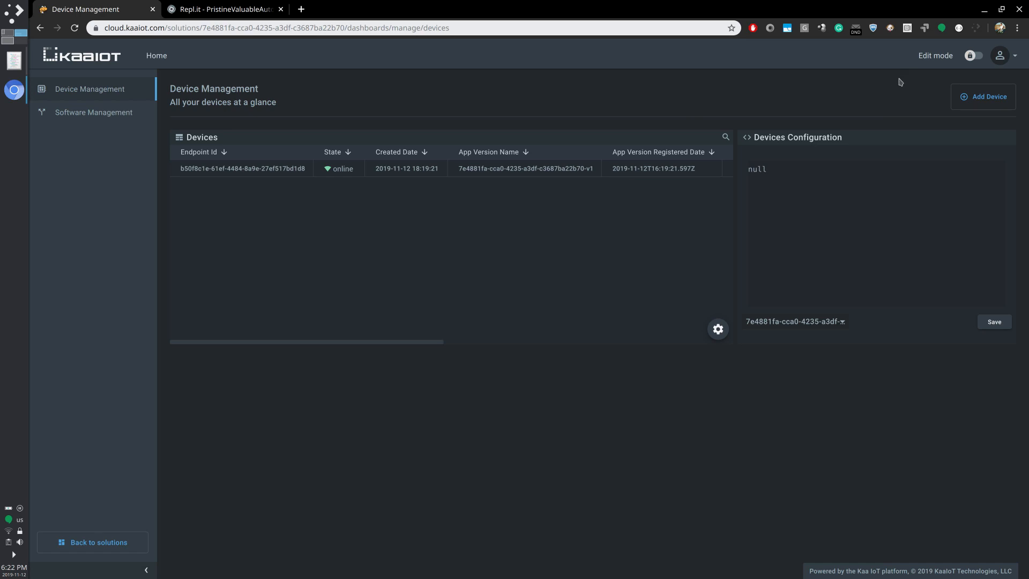
pyautogui.click(965, 56)
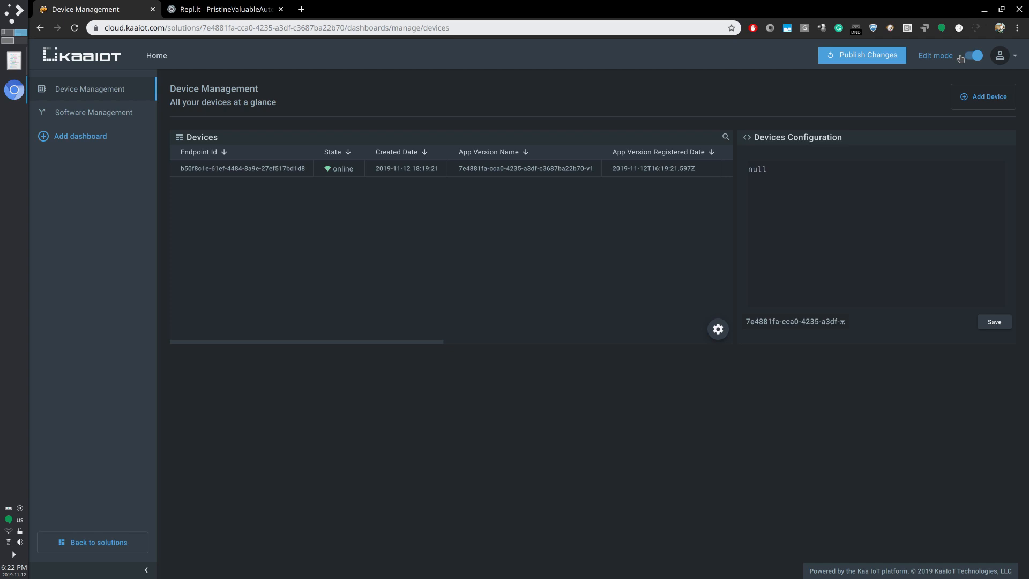
# Start a new dashboard and title it "Weather stations"
pyautogui.click(86, 134)
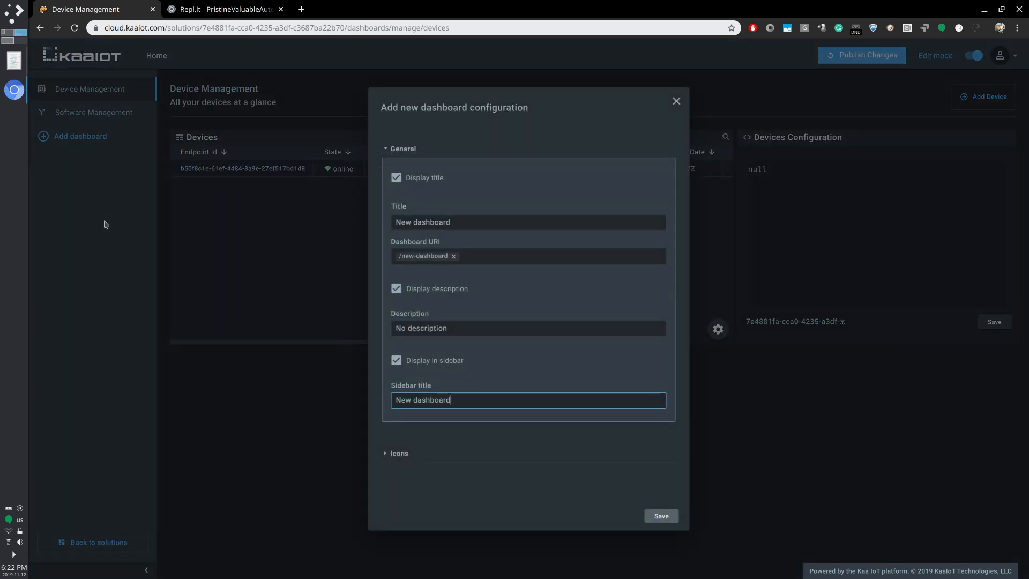
pyautogui.click(478, 221)
pyautogui.hotkey('ctrl', 'BackSpace')
pyautogui.hotkey('ctrl', 'BackSpace')
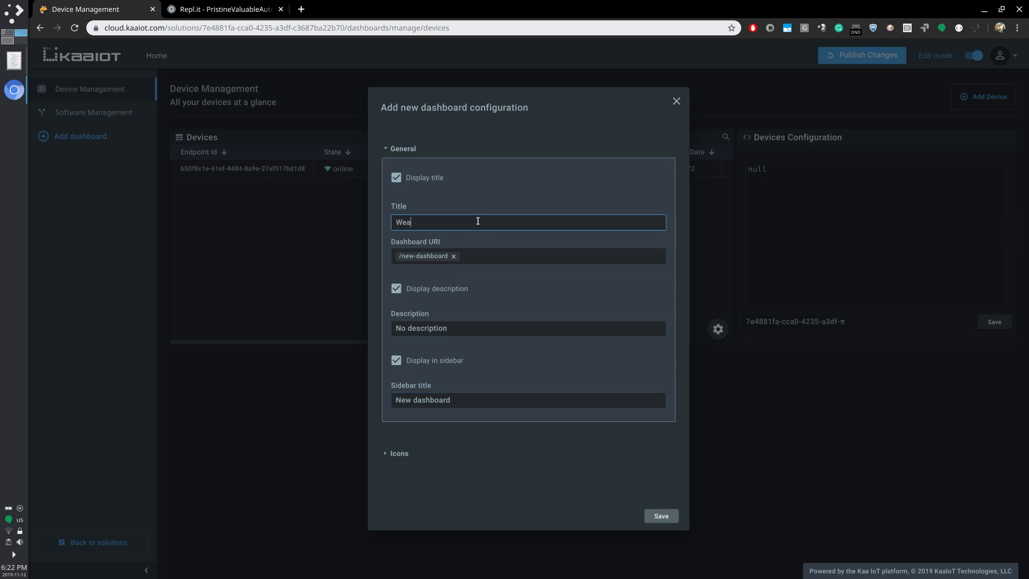
pyautogui.write('Weather stations')
# Set the new dashboard's URI to /weather-stations and disable its description display
pyautogui.click(478, 260)
pyautogui.press('BackSpace')
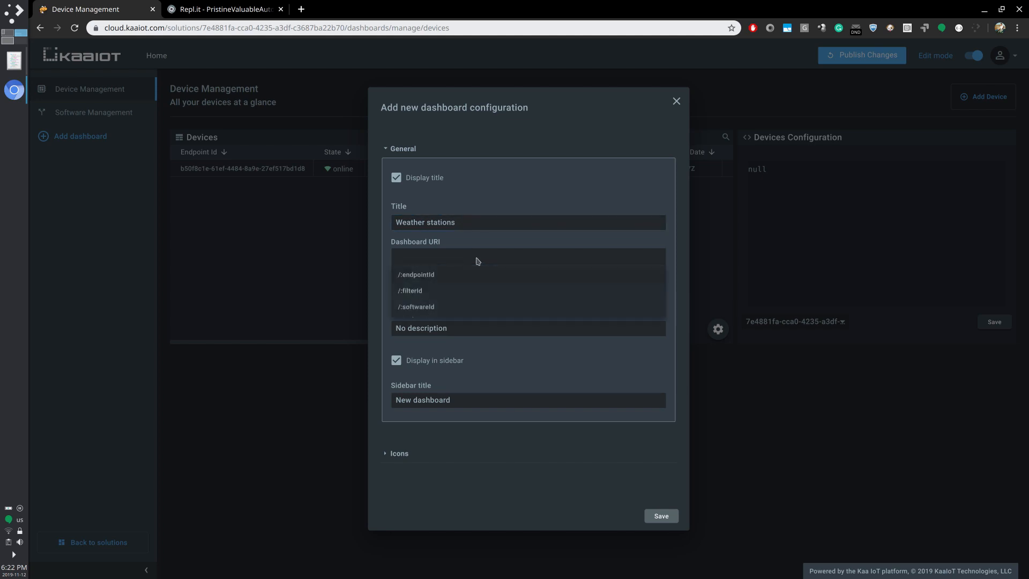
pyautogui.write('/weat')
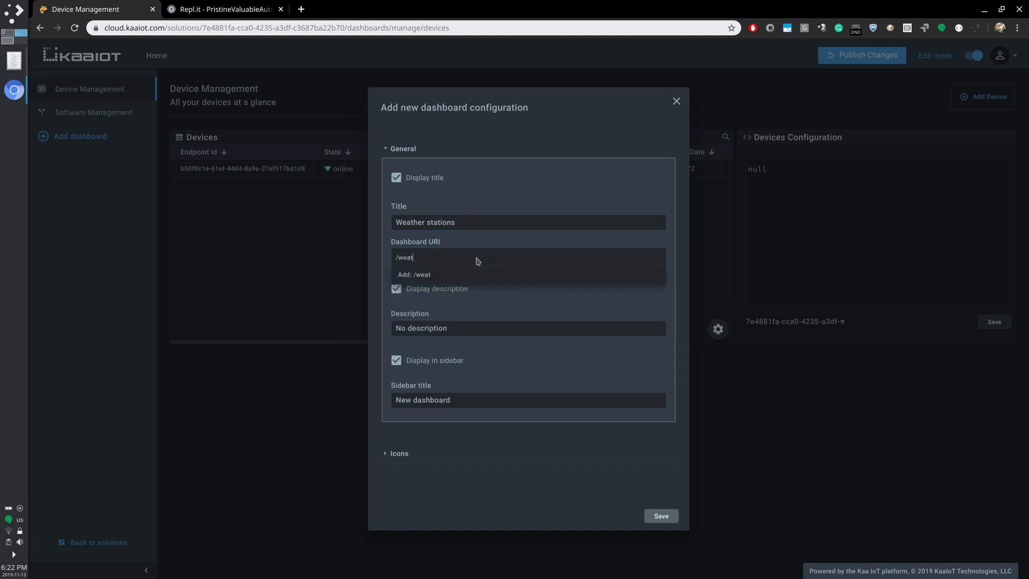
pyautogui.write('her-stations')
pyautogui.press('Return')
pyautogui.click(396, 289)
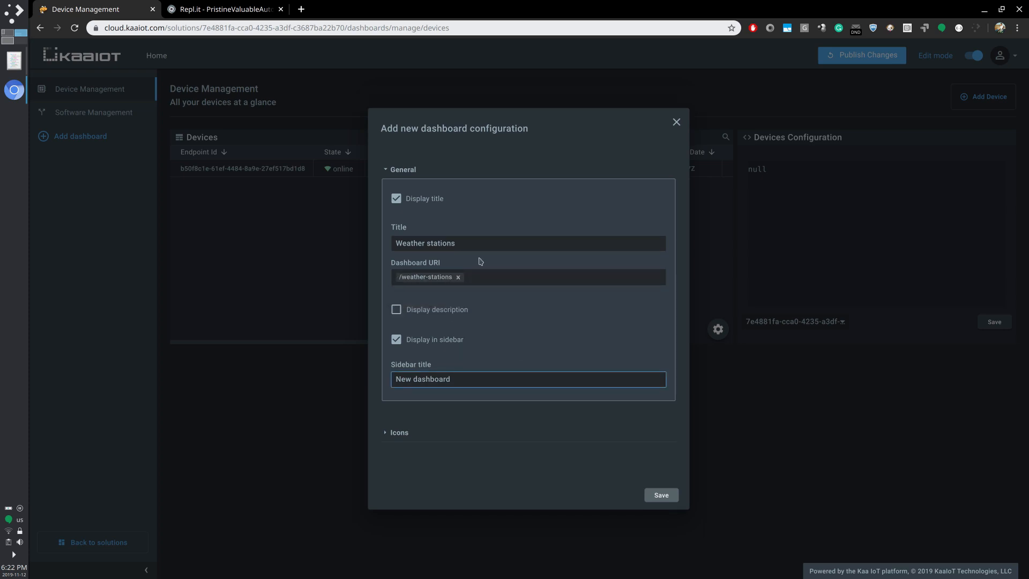
# Copy the dashboard title "Weather stations" into the sidebar title and save the dashboard
pyautogui.click(484, 244)
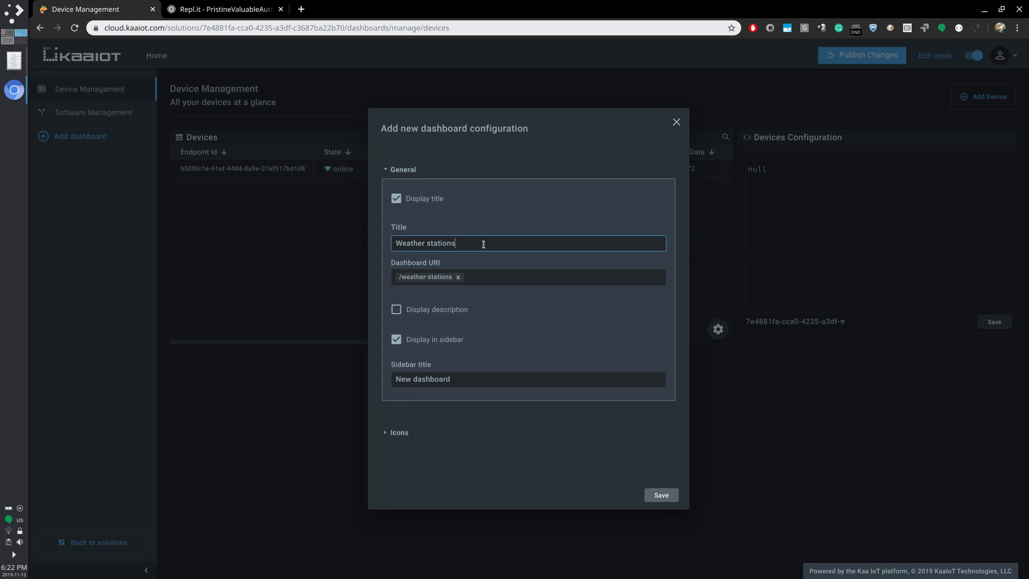
pyautogui.hotkey('ctrl', 'a')
pyautogui.hotkey('ctrl', 'c')
pyautogui.click(467, 383)
pyautogui.hotkey('ctrl', 'a')
pyautogui.hotkey('ctrl', 'v')
pyautogui.click(650, 491)
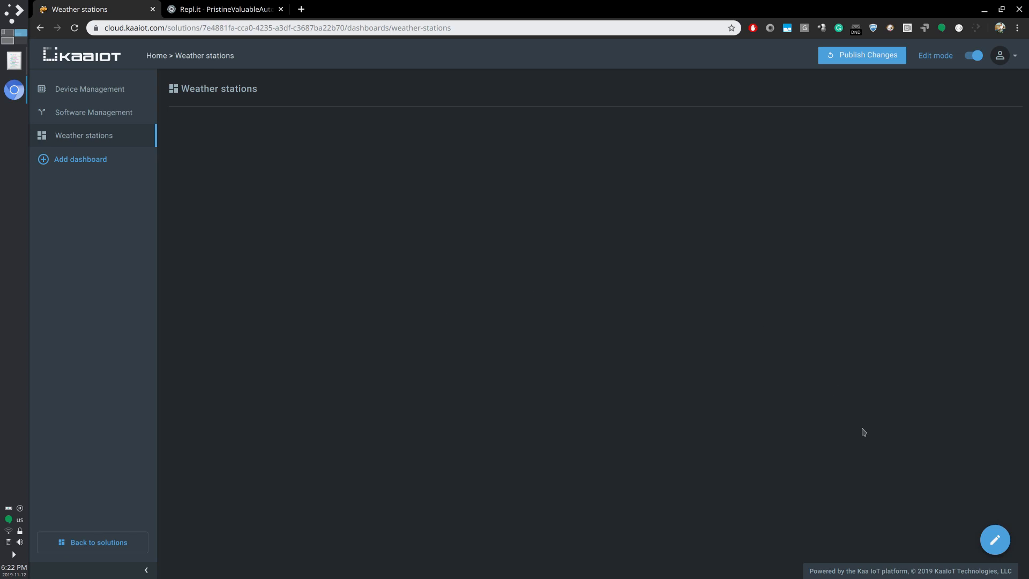
# Search the available widgets for "map" and add the Endpoint Location widget to the Weather stations dashboard
pyautogui.click(996, 540)
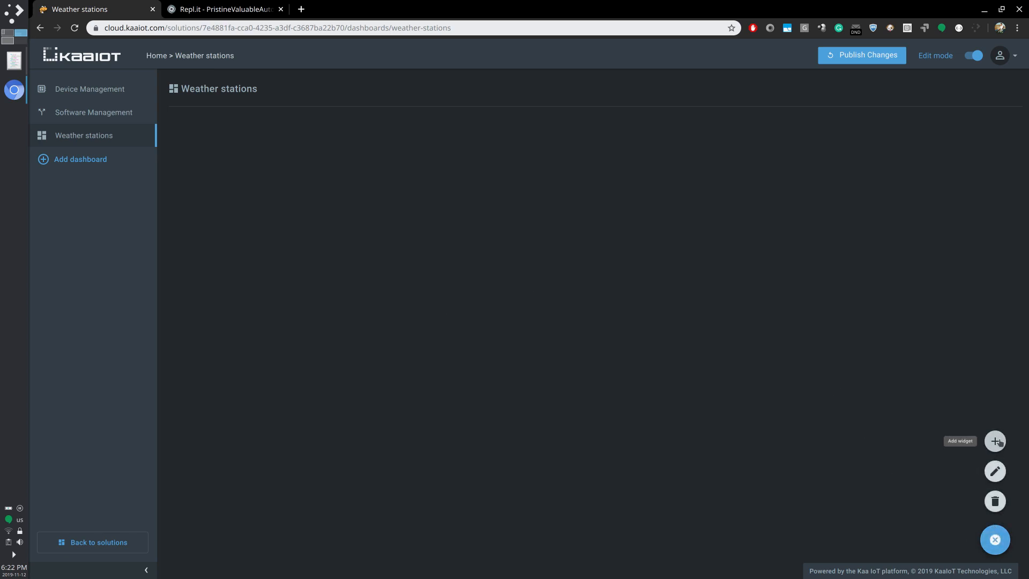
pyautogui.click(994, 441)
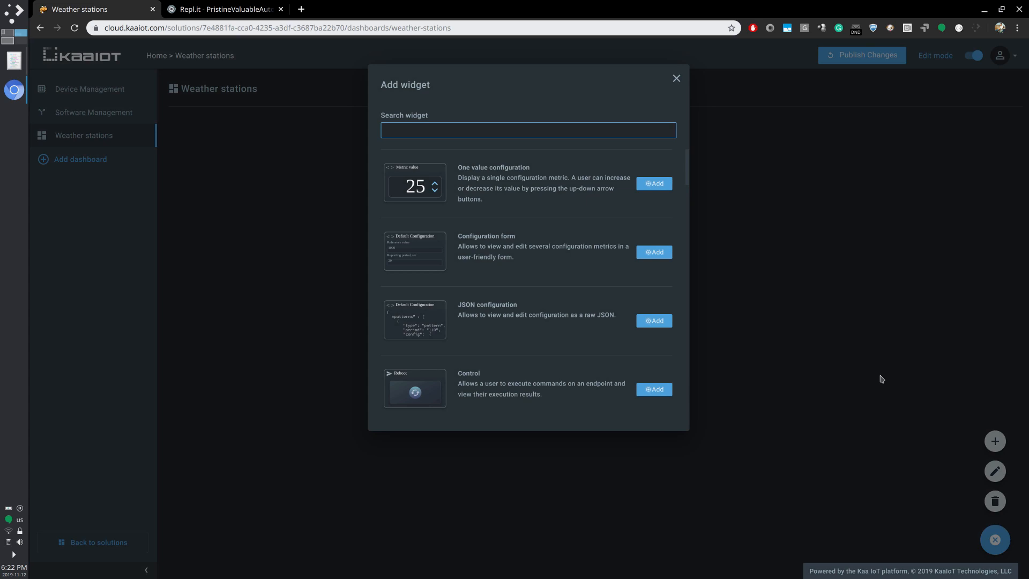
pyautogui.scroll(-1, 542, 236)
pyautogui.scroll(1, 542, 236)
pyautogui.click(471, 131)
pyautogui.write('map')
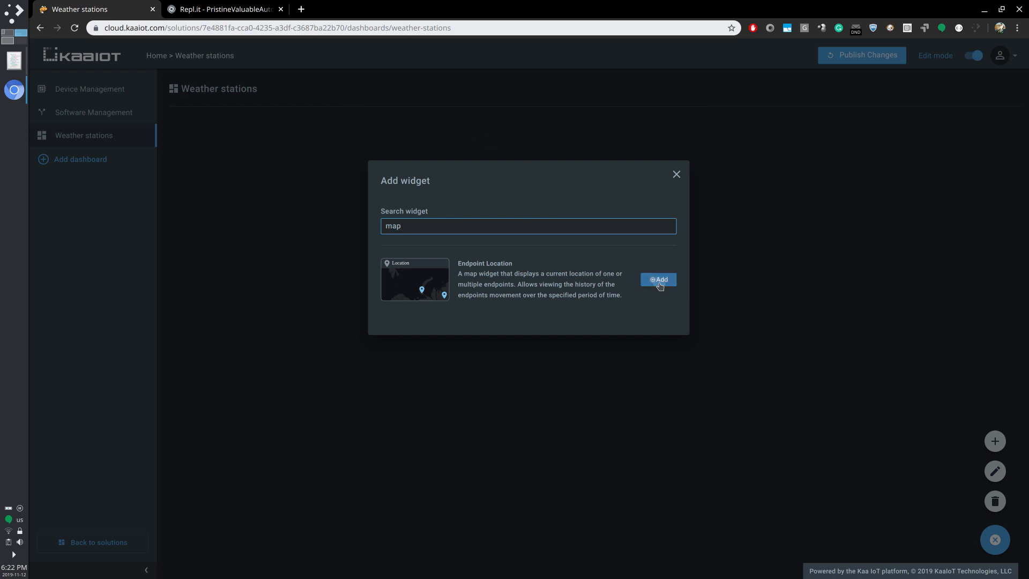
pyautogui.click(652, 279)
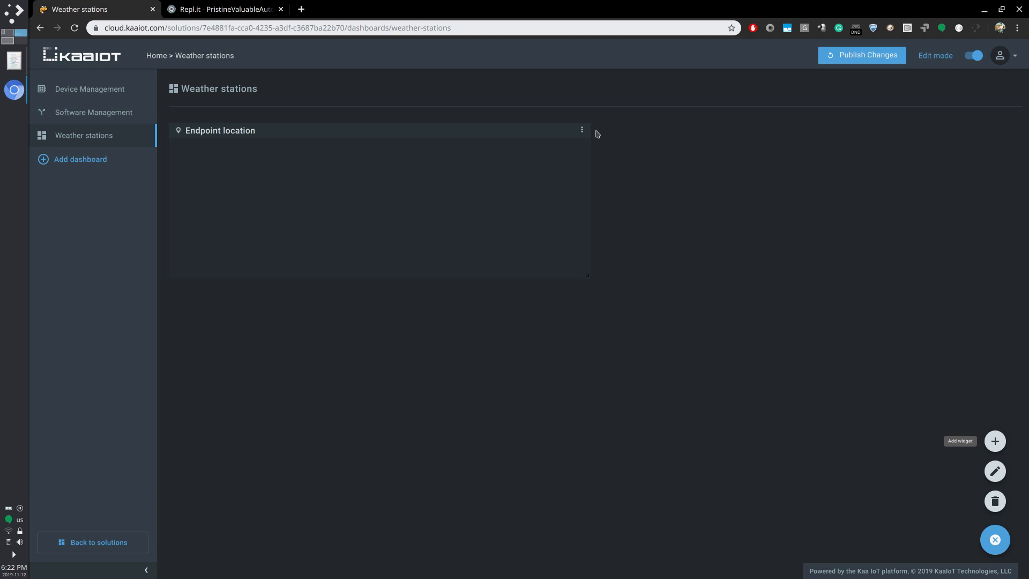
# Open the Endpoint location widget's configuration and change its header title to "Location"
pyautogui.click(583, 132)
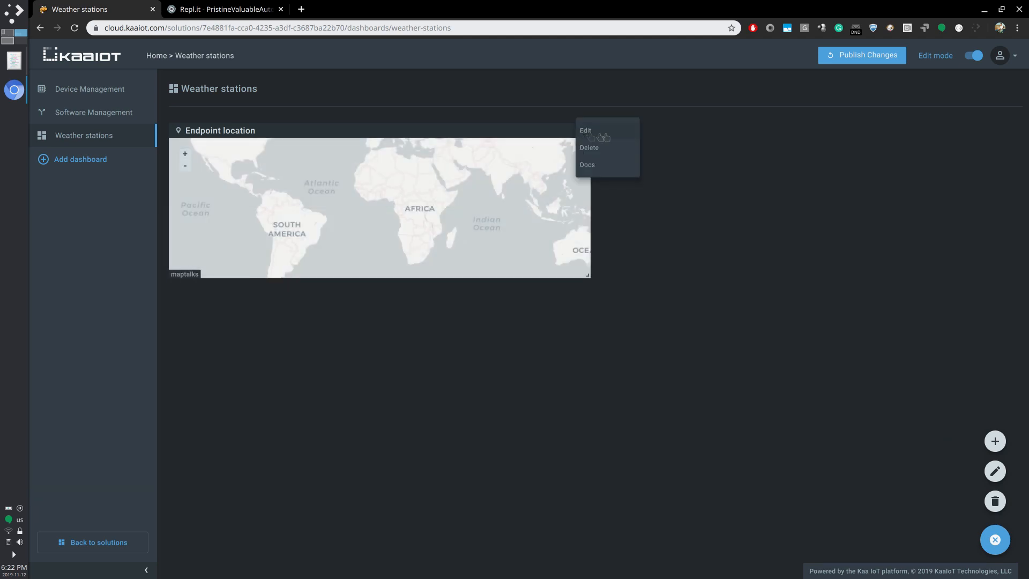
pyautogui.click(622, 139)
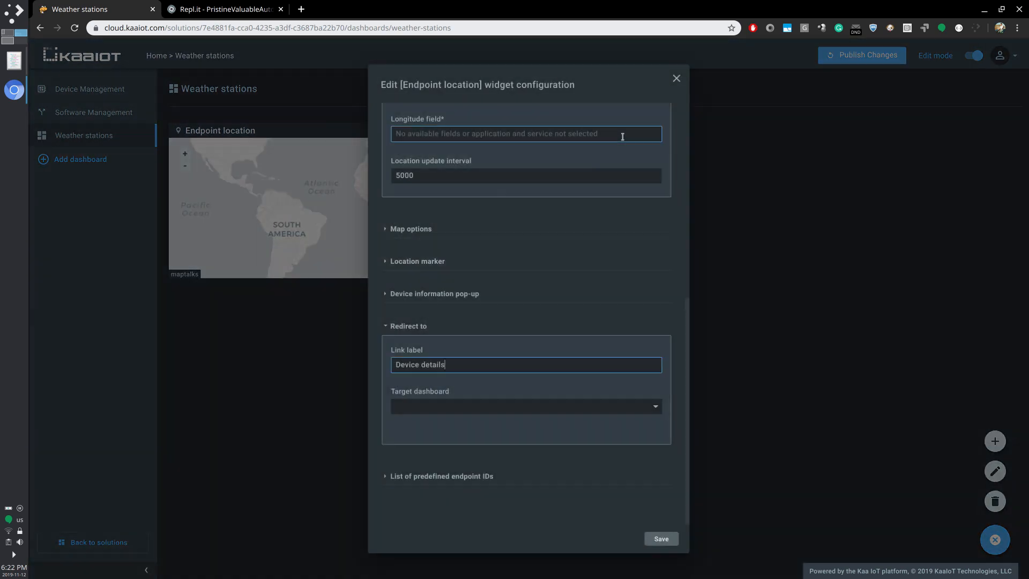
pyautogui.scroll(6, 556, 241)
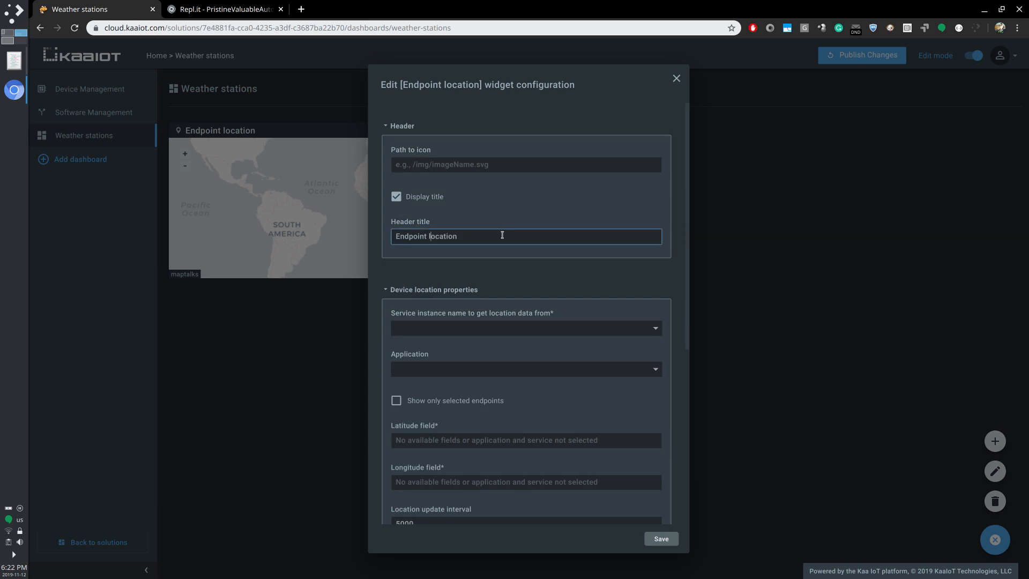
pyautogui.hotkey('shift', 'Home')
pyautogui.write('L')
pyautogui.press('Delete')
# Set the widget's location data source to the epr service instance and application 7e4881fa-cca0-4235-a3df-c3687ba22b70
pyautogui.click(551, 329)
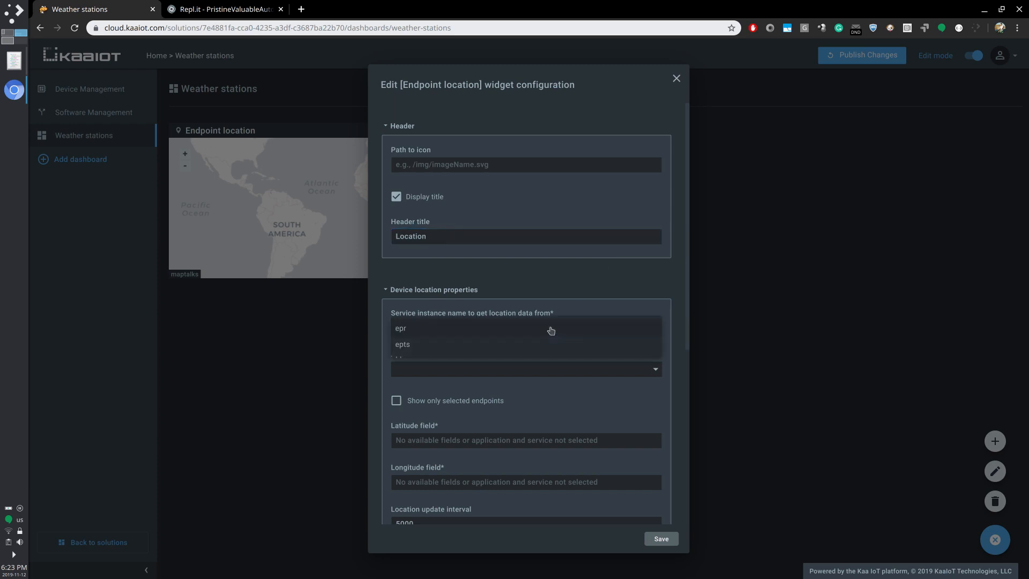
pyautogui.click(415, 335)
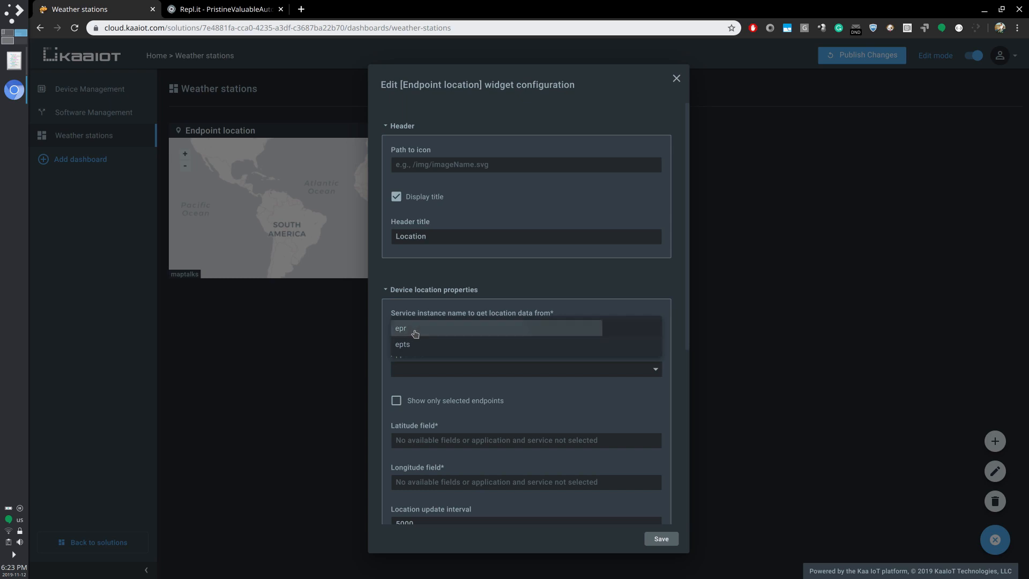
pyautogui.click(483, 369)
pyautogui.click(509, 368)
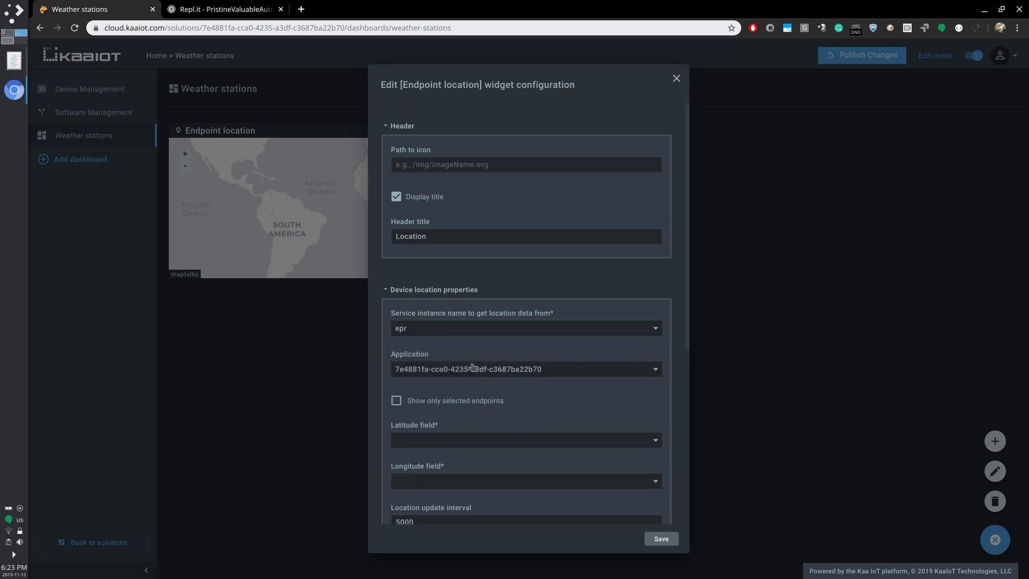
# Use metadata.latitude and metadata.longitude as the latitude and longitude fields, save the configuration, and enlarge the Location widget to fill the dashboard
pyautogui.scroll(-3, 583, 400)
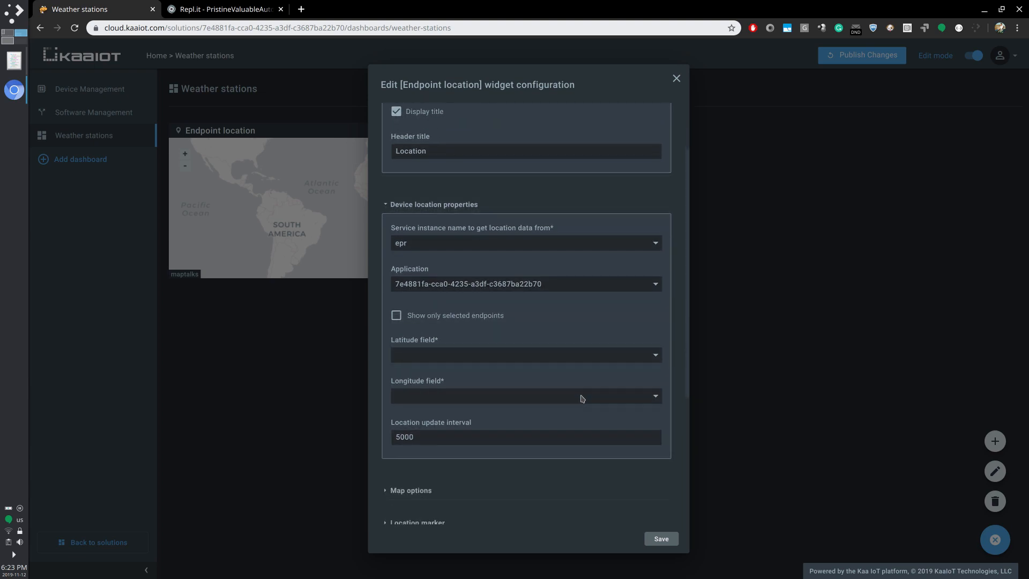
pyautogui.click(506, 355)
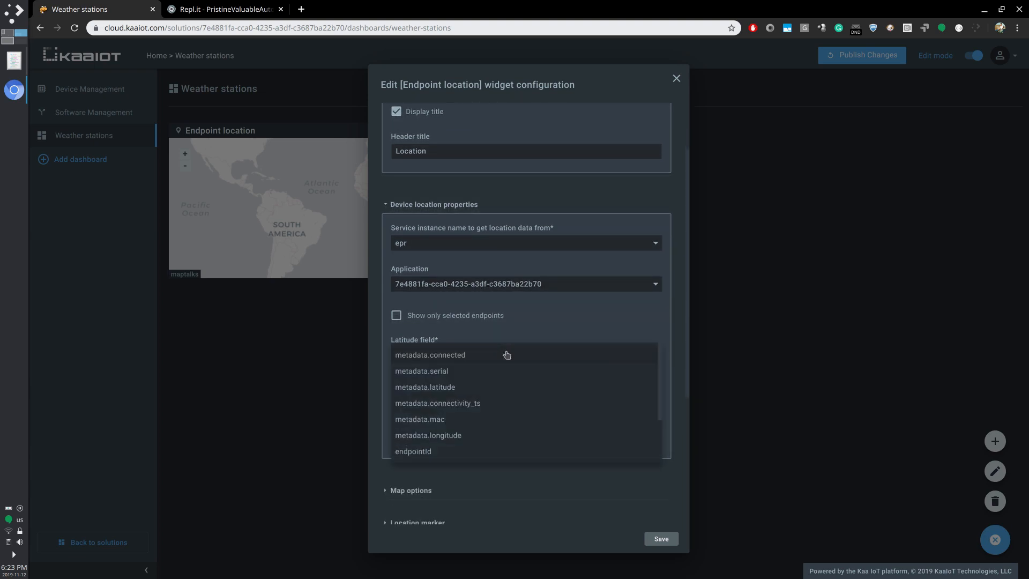
pyautogui.click(464, 395)
pyautogui.click(464, 397)
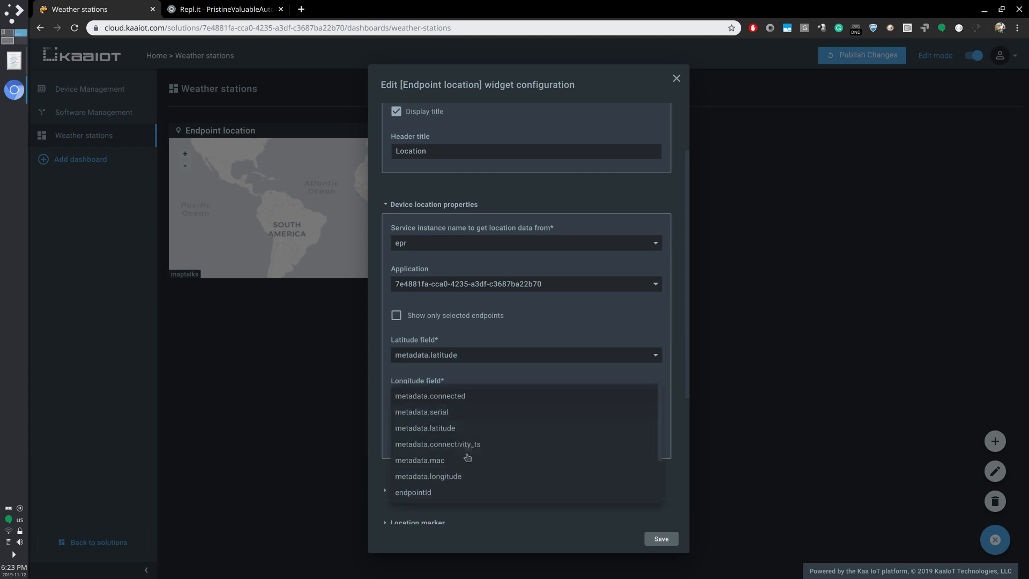
pyautogui.click(461, 477)
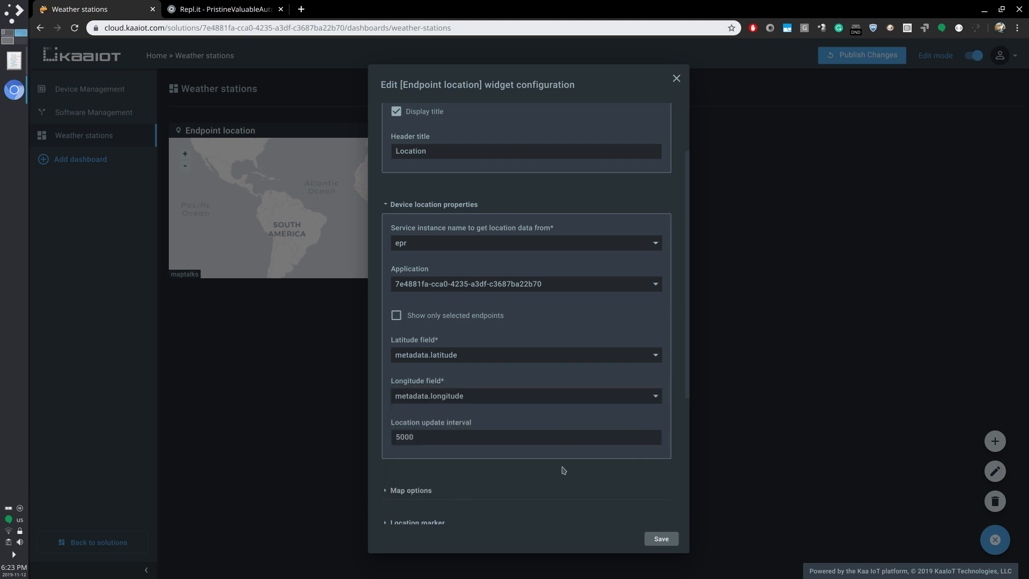
pyautogui.scroll(-3, 562, 470)
pyautogui.scroll(-3, 634, 445)
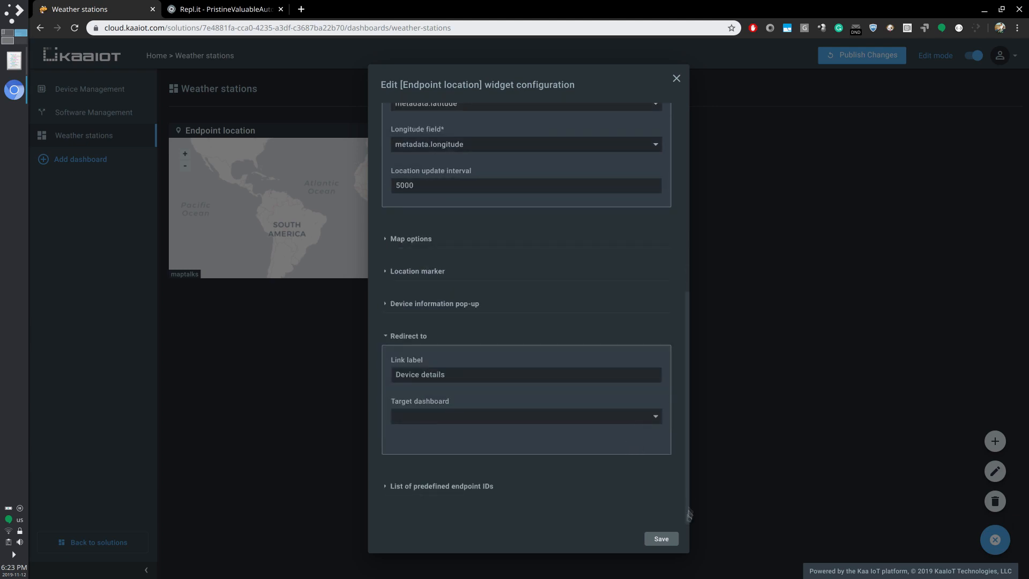
pyautogui.click(662, 538)
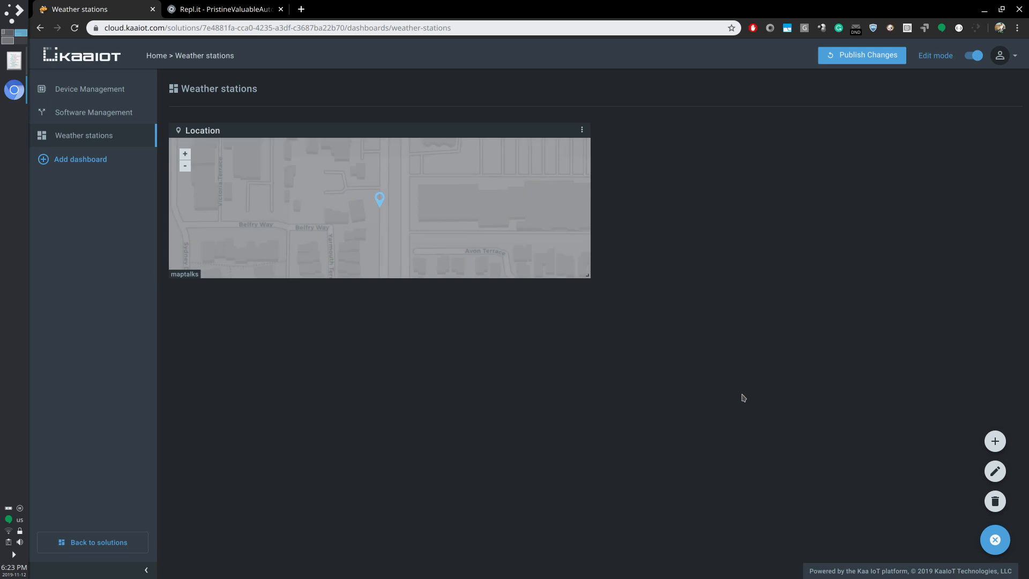
pyautogui.moveTo(588, 275)
pyautogui.mouseDown()
pyautogui.moveTo(859, 377)
pyautogui.moveTo(1008, 475)
pyautogui.moveTo(1008, 523)
pyautogui.mouseUp()
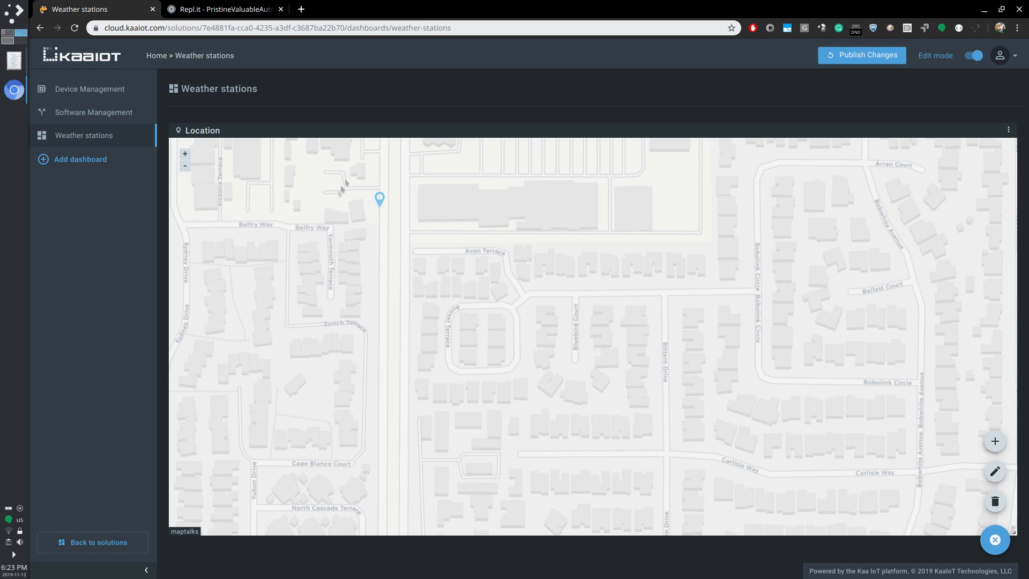
# Start another new dashboard and title it "Weather station"
pyautogui.click(81, 159)
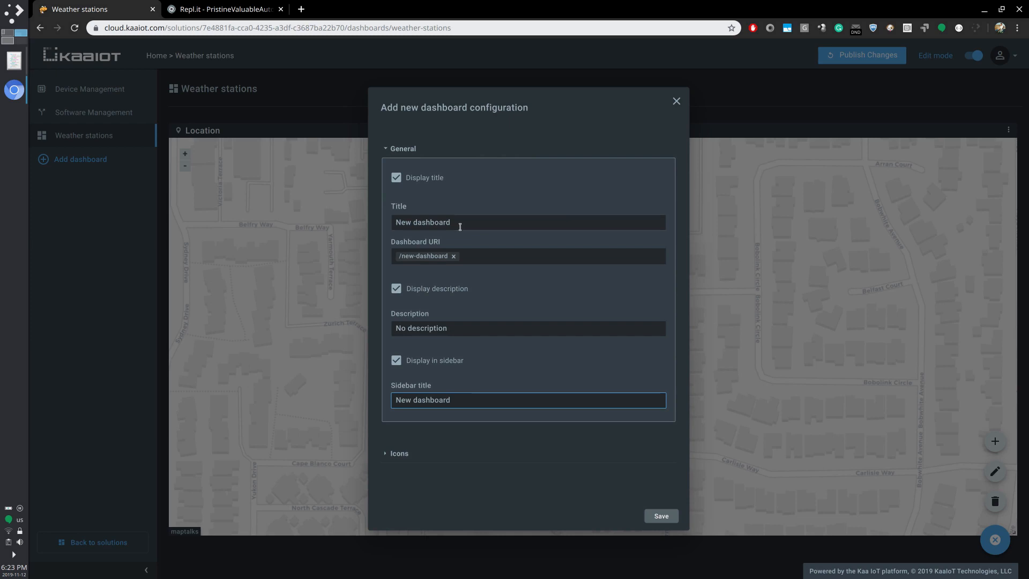
pyautogui.click(464, 223)
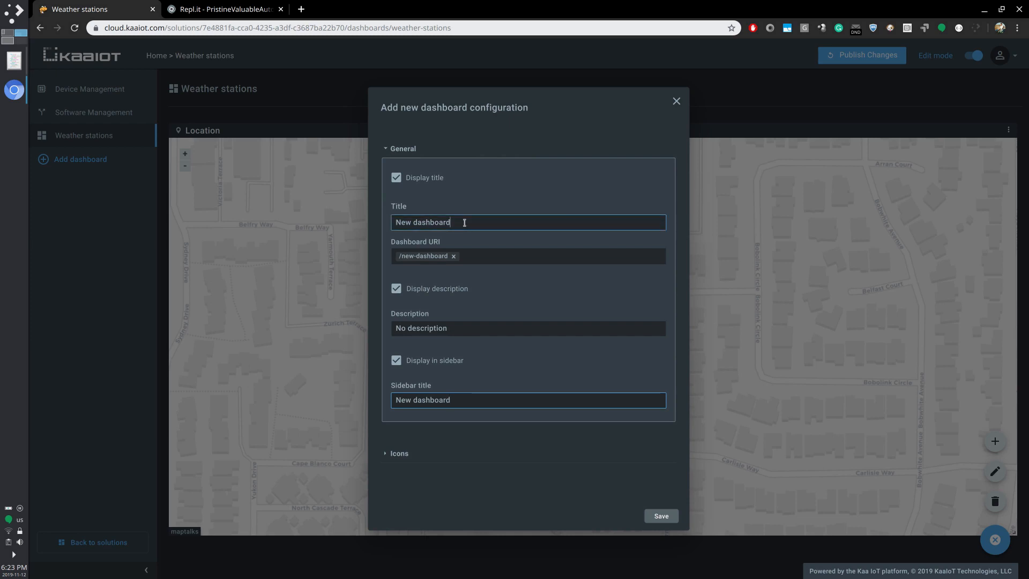
pyautogui.hotkey('ctrl', 'BackSpace')
pyautogui.hotkey('ctrl', 'BackSpace')
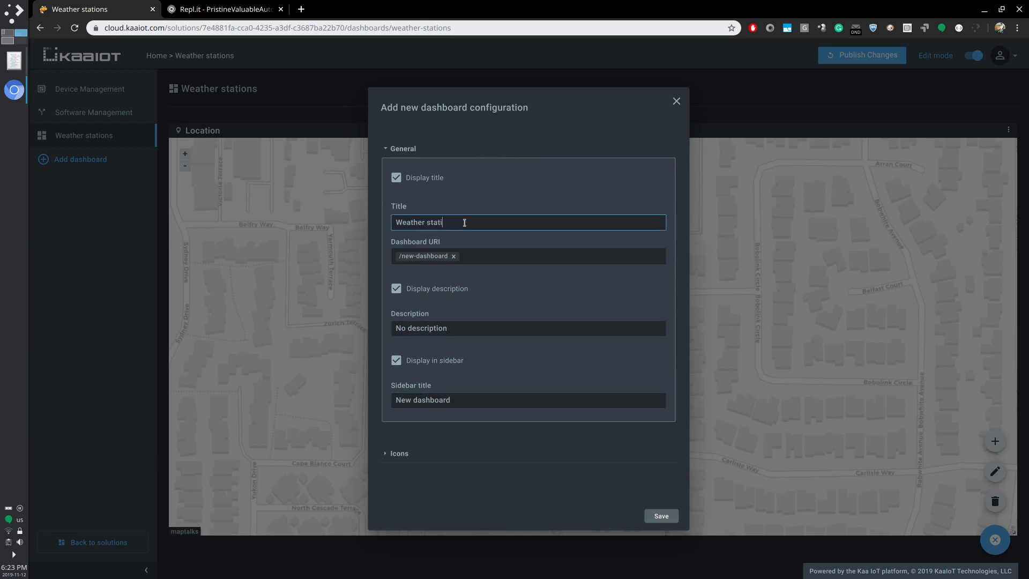
pyautogui.write('Weather station')
# Set the Weather station dashboard's URI to /weather-stations followed by the /:endpointId parameter
pyautogui.click(481, 261)
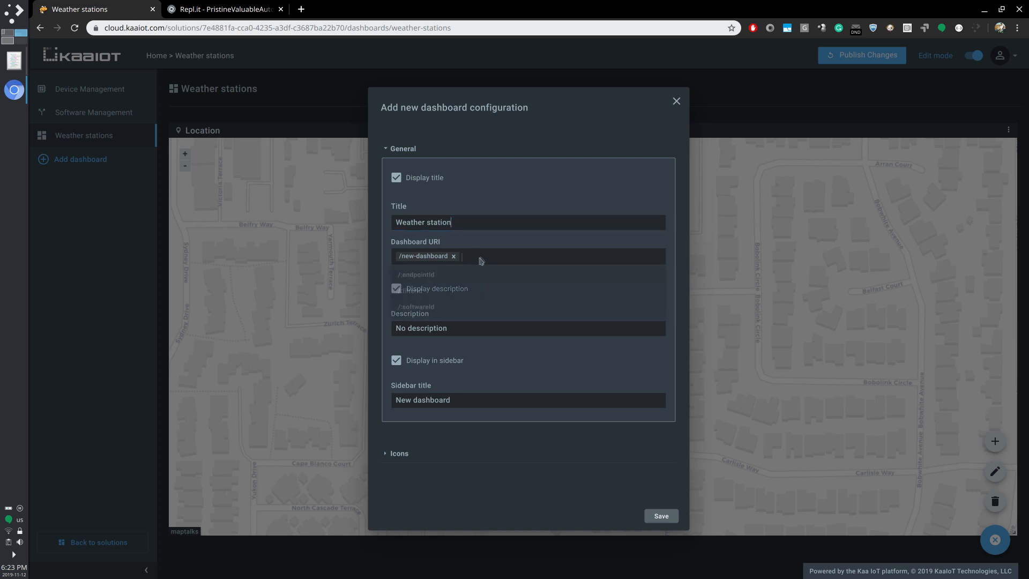
pyautogui.press('BackSpace')
pyautogui.write('/w')
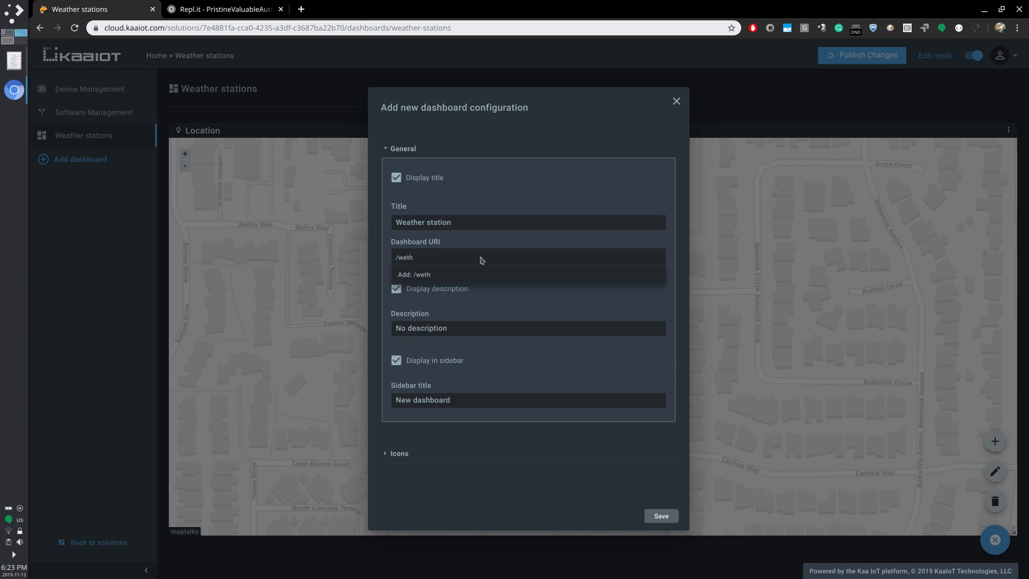
pyautogui.write('eather-stations')
pyautogui.press('Return')
pyautogui.write('/')
pyautogui.press('Return')
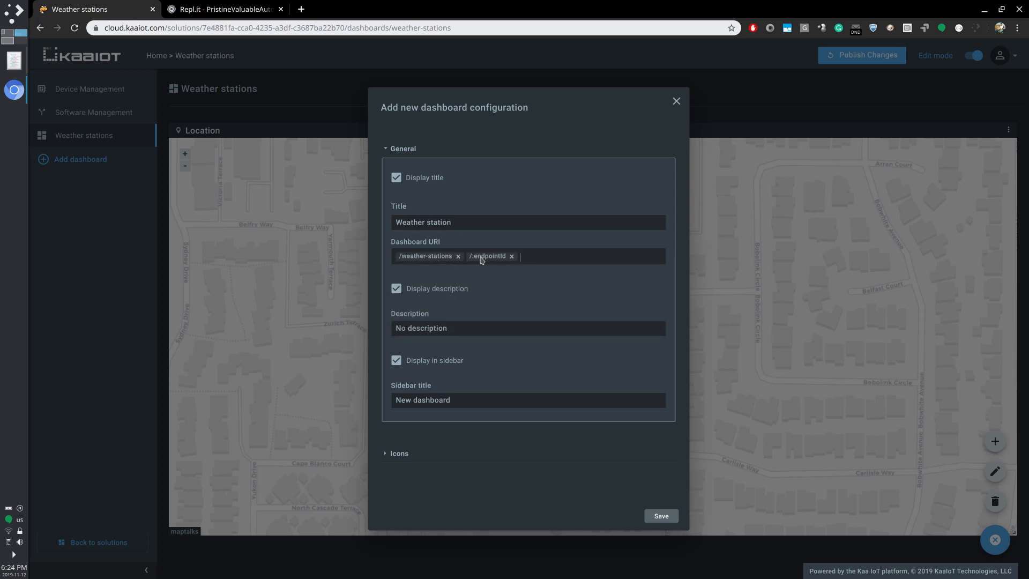
# Disable the Weather station dashboard's description display and save the dashboard
pyautogui.click(396, 289)
pyautogui.click(456, 379)
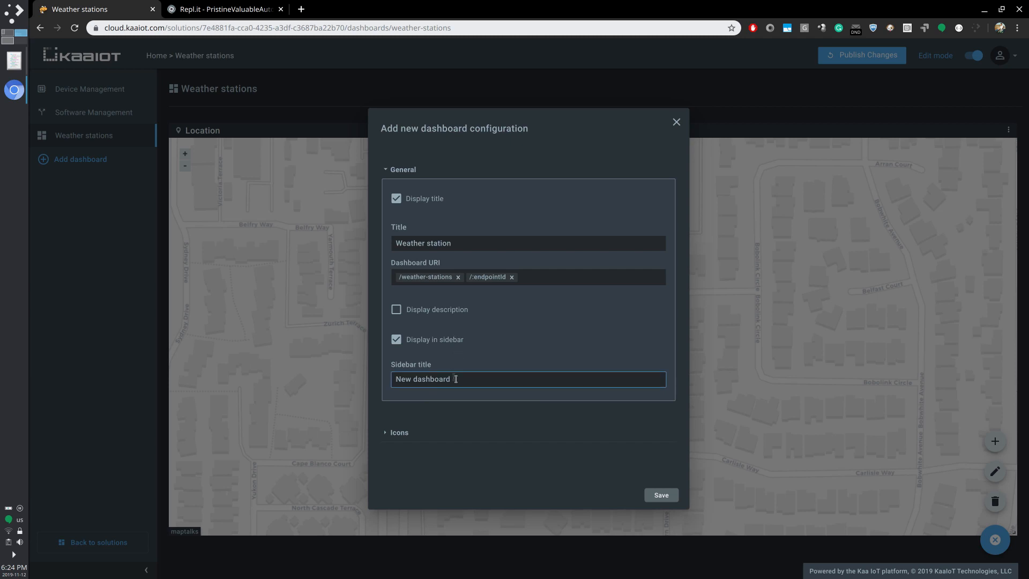
pyautogui.click(660, 496)
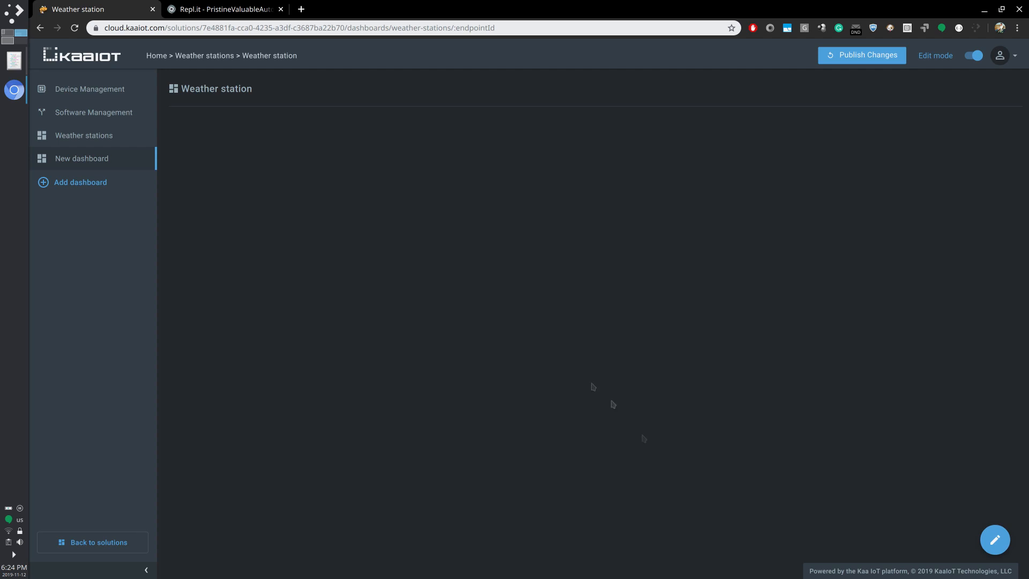
# Configure the Weather stations Location widget to redirect to /weather-stations/:endpointId with the link label "Device details", and save it
pyautogui.click(97, 143)
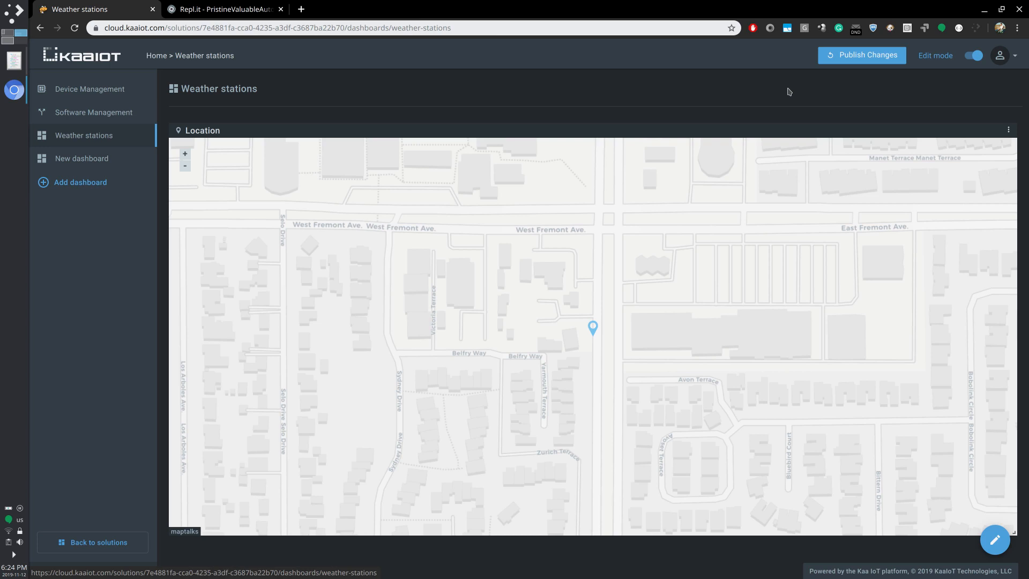
pyautogui.click(1008, 130)
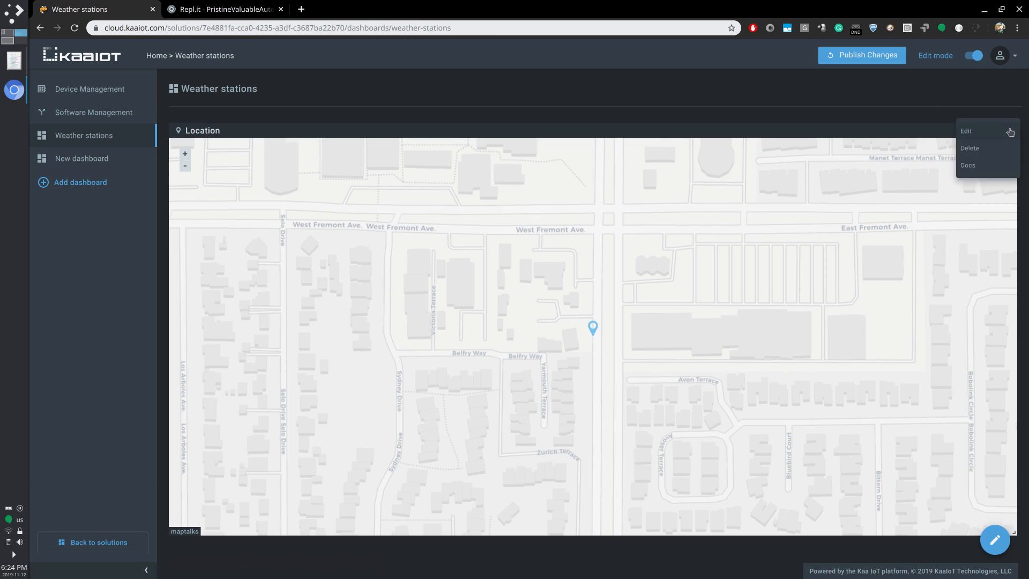
pyautogui.click(983, 133)
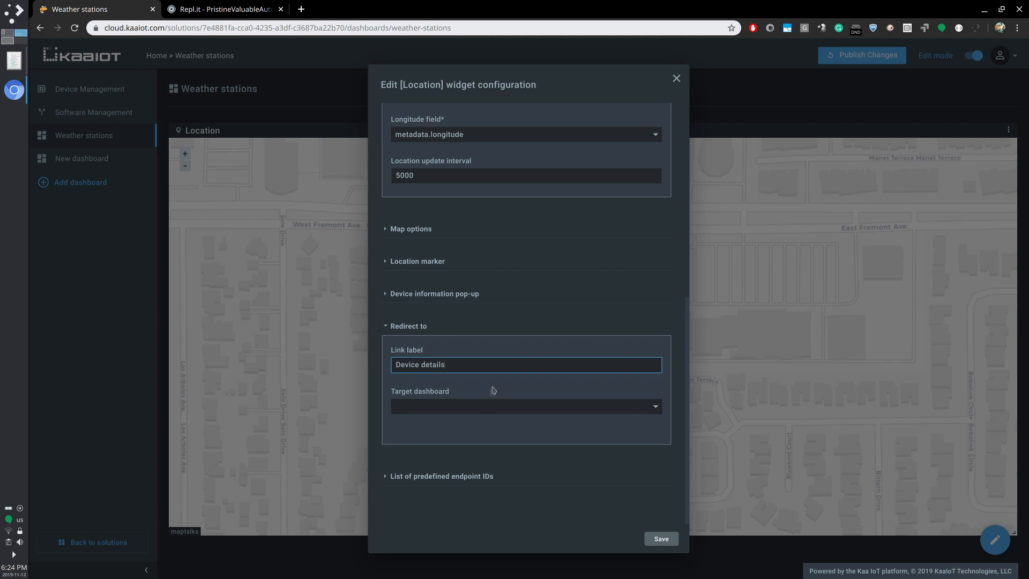
pyautogui.click(461, 406)
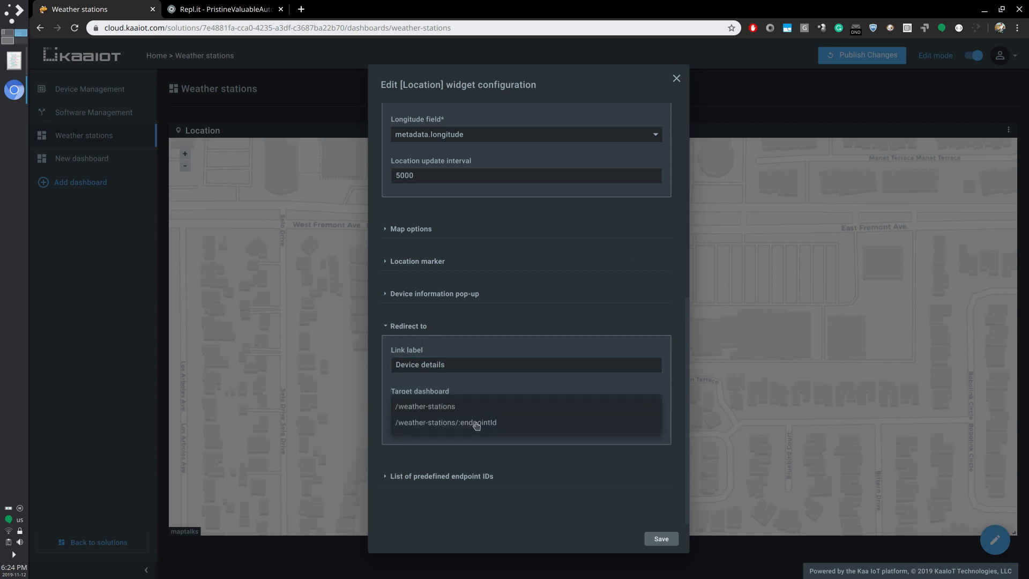
pyautogui.click(477, 423)
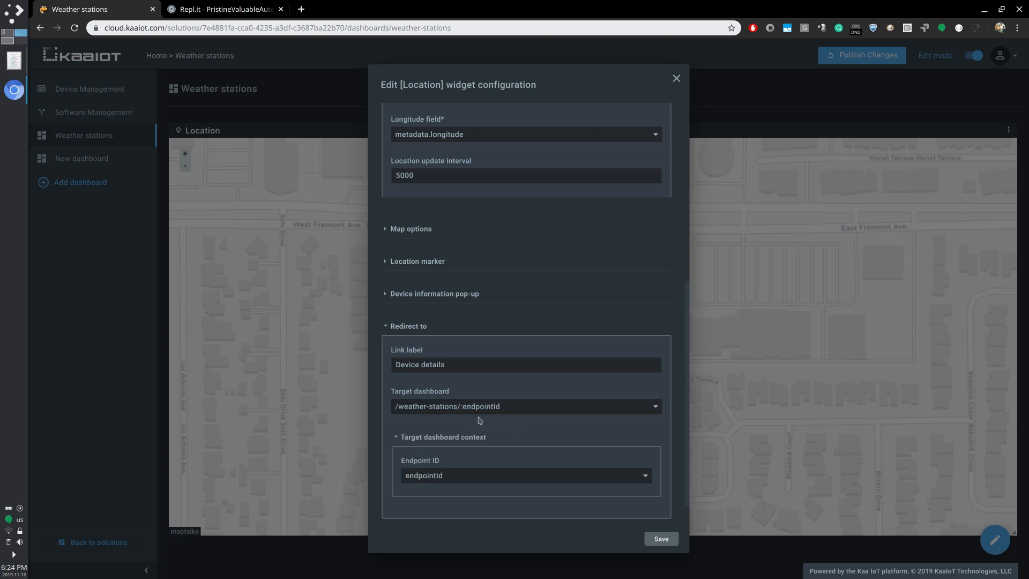
pyautogui.click(456, 365)
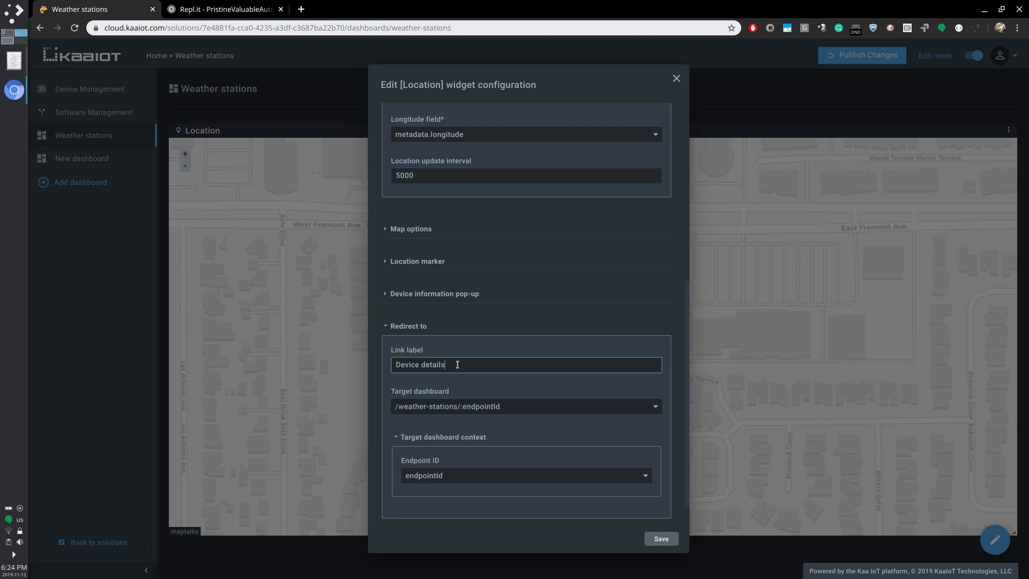
pyautogui.scroll(-3, 543, 418)
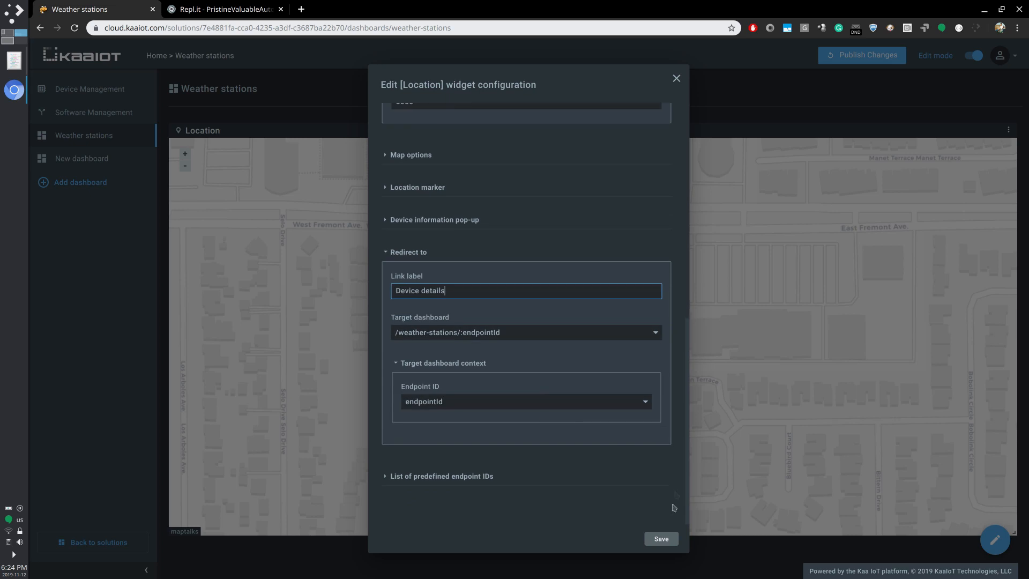
pyautogui.click(661, 538)
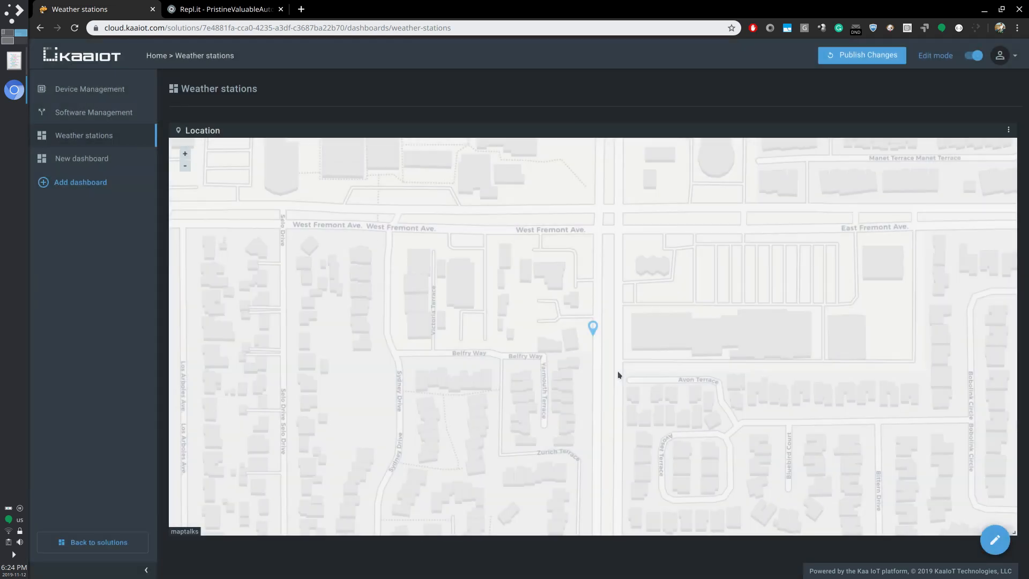
# Follow the map marker's Device details link and add a Multi Series Chart widget to the Weather station dashboard
pyautogui.click(593, 330)
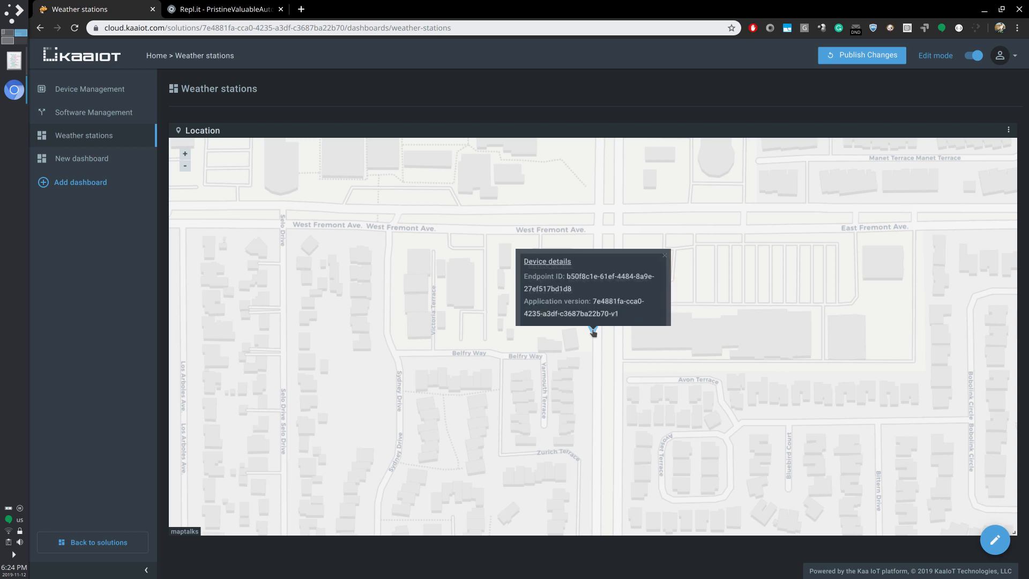
pyautogui.click(547, 260)
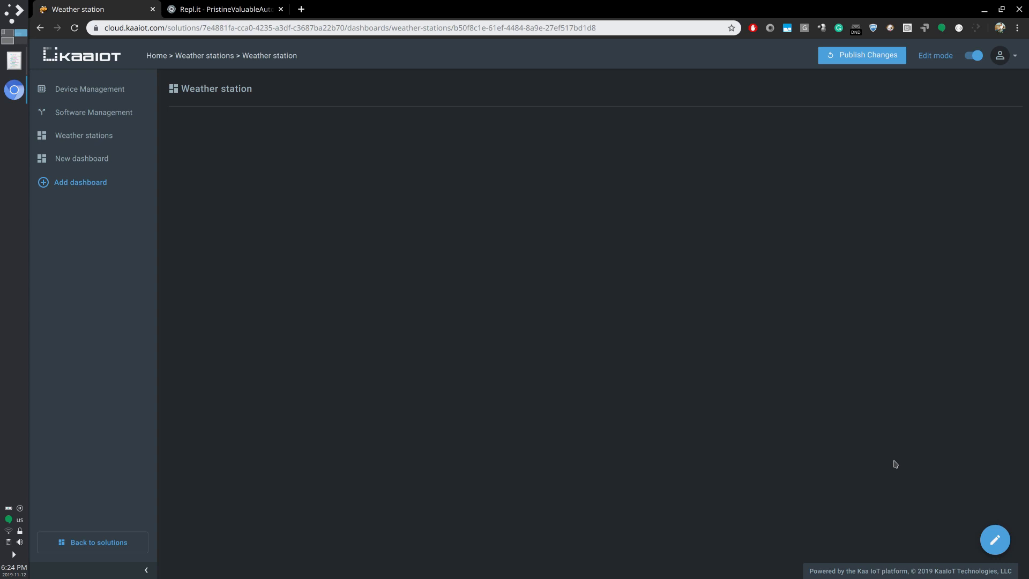
pyautogui.click(996, 540)
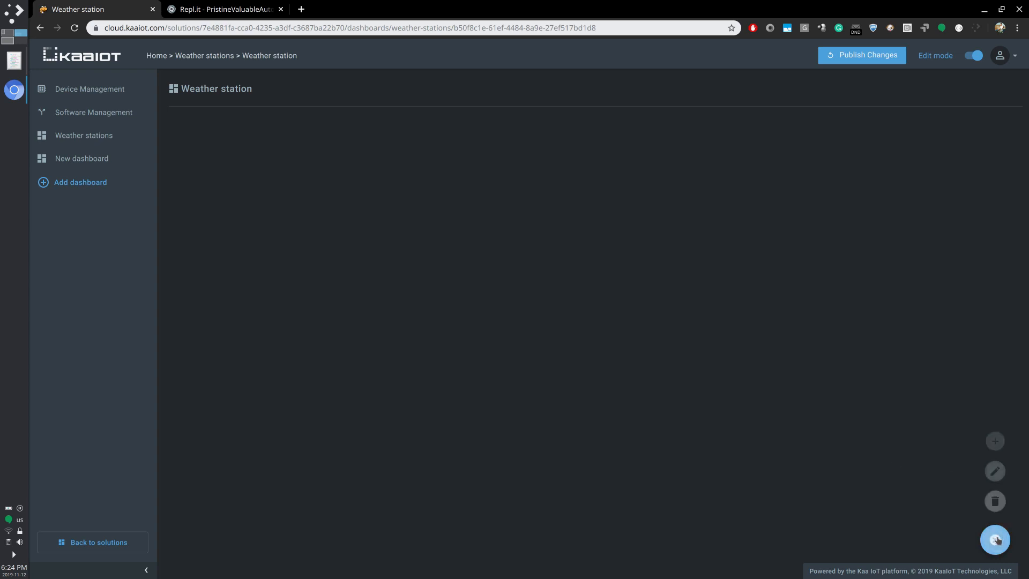
pyautogui.click(995, 441)
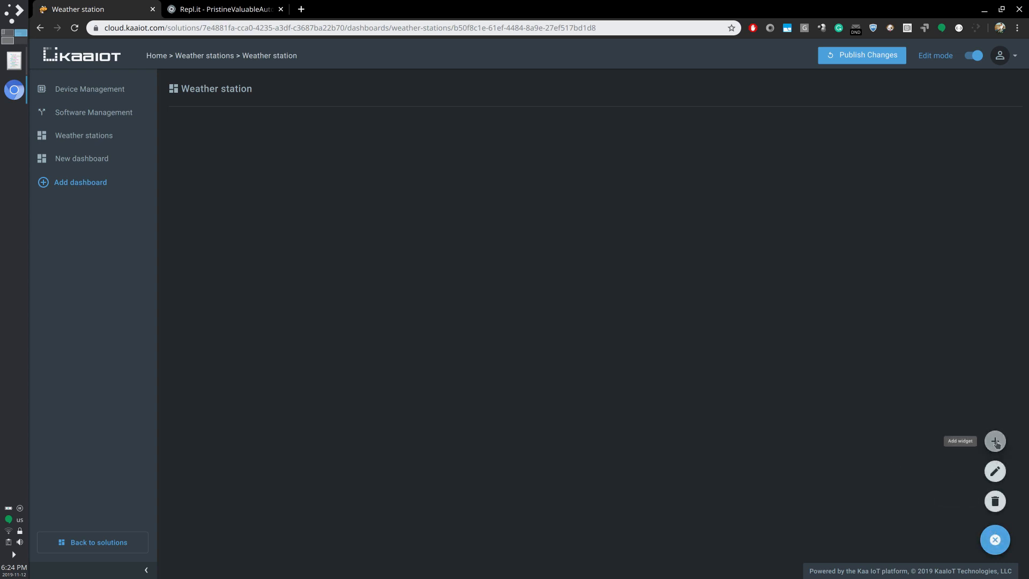
pyautogui.write('cha')
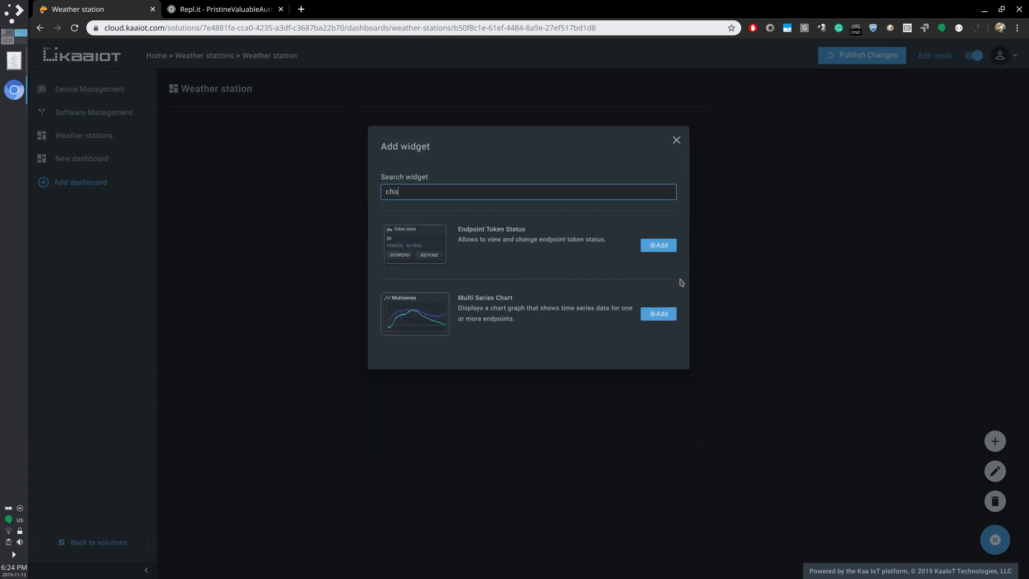
pyautogui.click(659, 315)
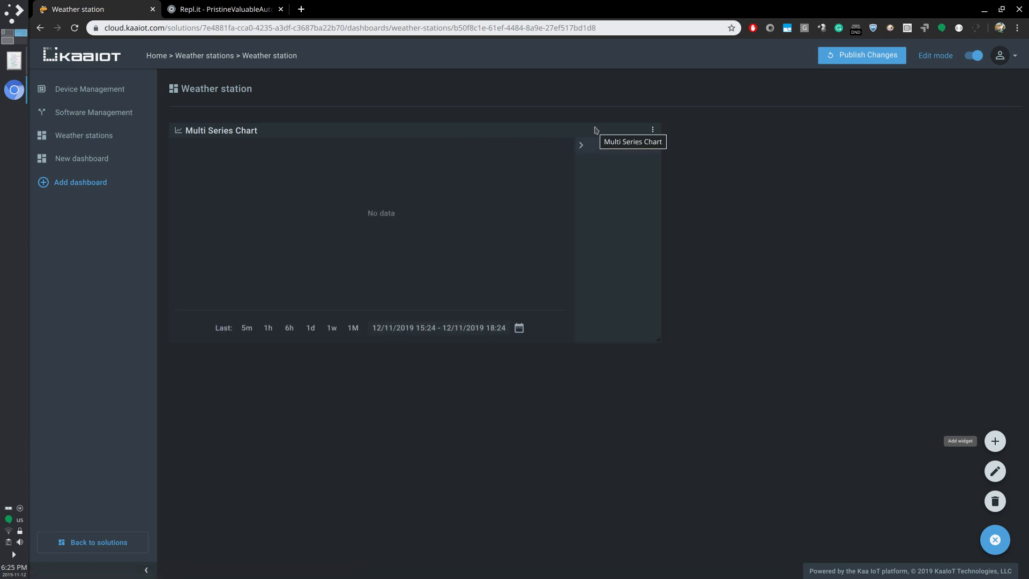
# Edit the Multi Series Chart widget and change its header title to "Temperature"
pyautogui.click(653, 131)
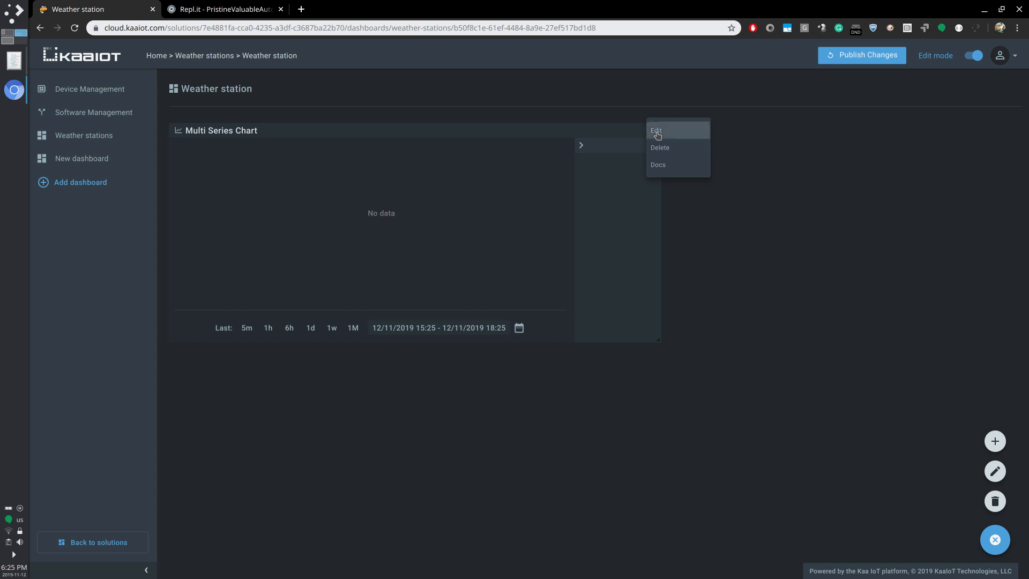
pyautogui.click(656, 132)
pyautogui.scroll(5, 566, 197)
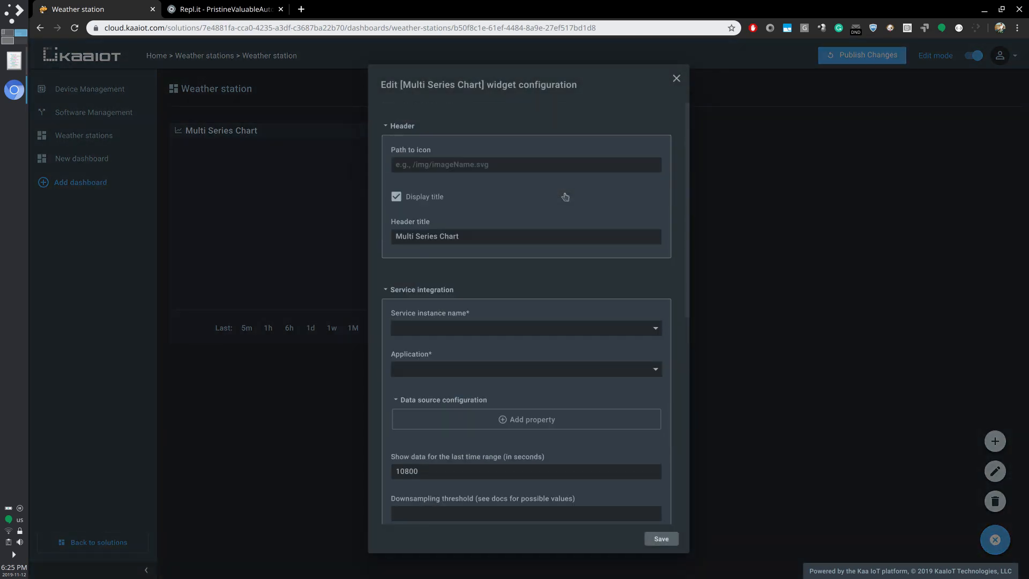
pyautogui.click(476, 235)
pyautogui.press('BackSpace')
pyautogui.press('BackSpace')
pyautogui.press('BackSpace')
pyautogui.press('BackSpace')
pyautogui.press('BackSpace')
pyautogui.press('BackSpace')
pyautogui.press('BackSpace')
pyautogui.press('BackSpace')
pyautogui.press('BackSpace')
pyautogui.press('BackSpace')
pyautogui.press('BackSpace')
pyautogui.press('BackSpace')
pyautogui.press('BackSpace')
pyautogui.press('BackSpace')
pyautogui.press('BackSpace')
pyautogui.press('BackSpace')
pyautogui.press('BackSpace')
pyautogui.press('BackSpace')
pyautogui.write('Temperature')
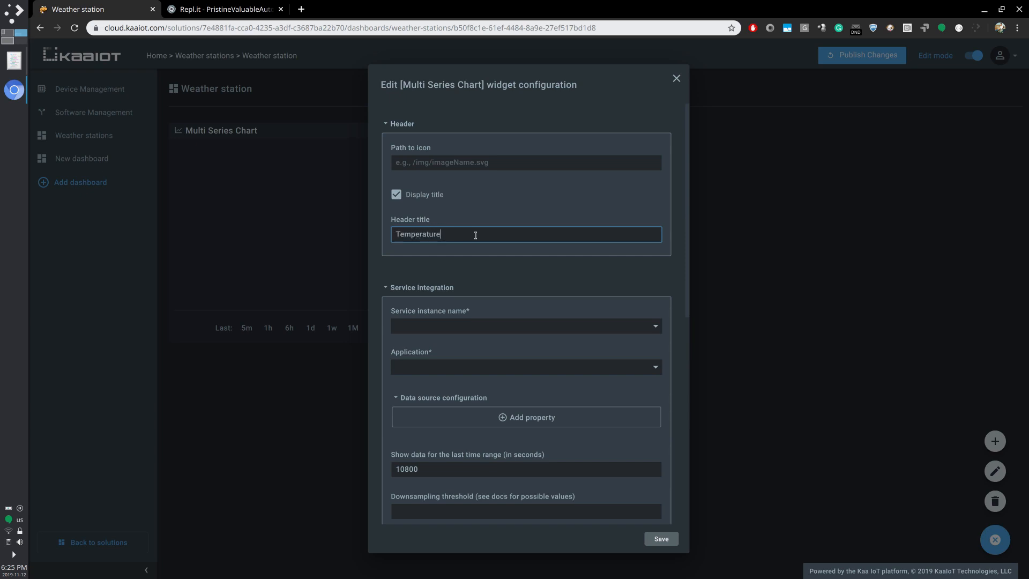
# Set the chart's service instance to epts and its application to 7e4881fa-cca0-4235-a3df-c3687ba22b70
pyautogui.click(473, 331)
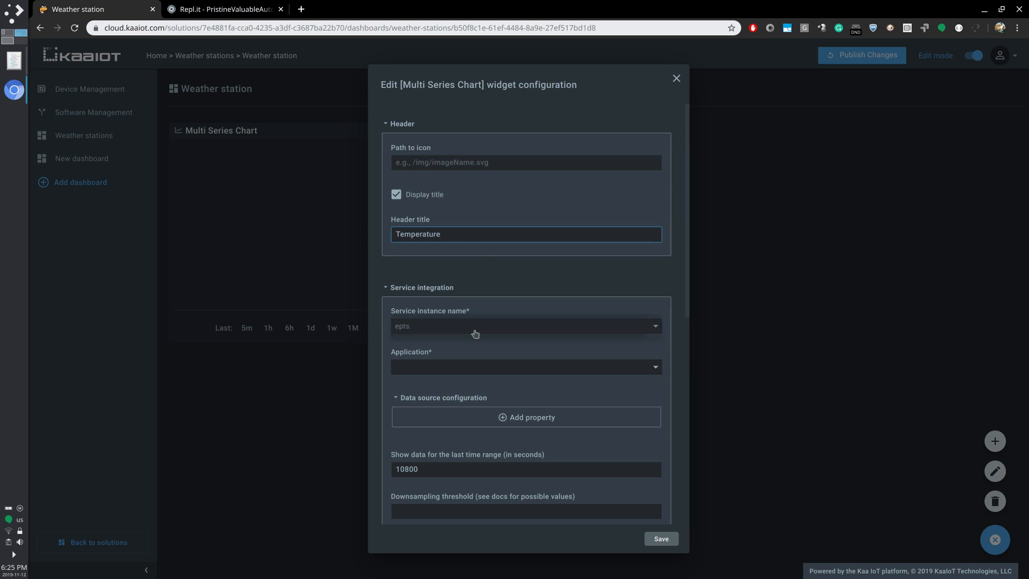
pyautogui.click(461, 331)
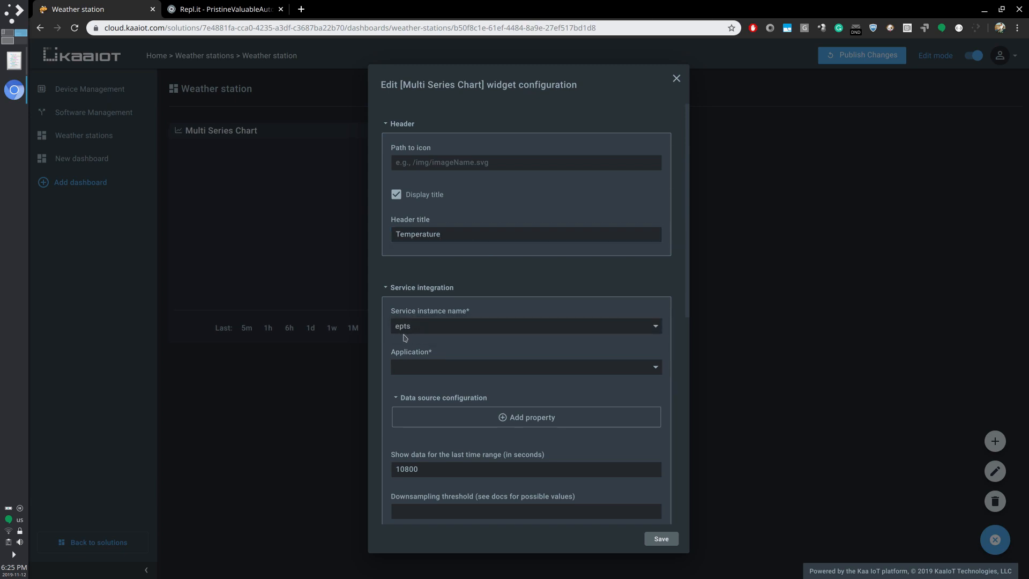
pyautogui.click(454, 377)
pyautogui.click(459, 368)
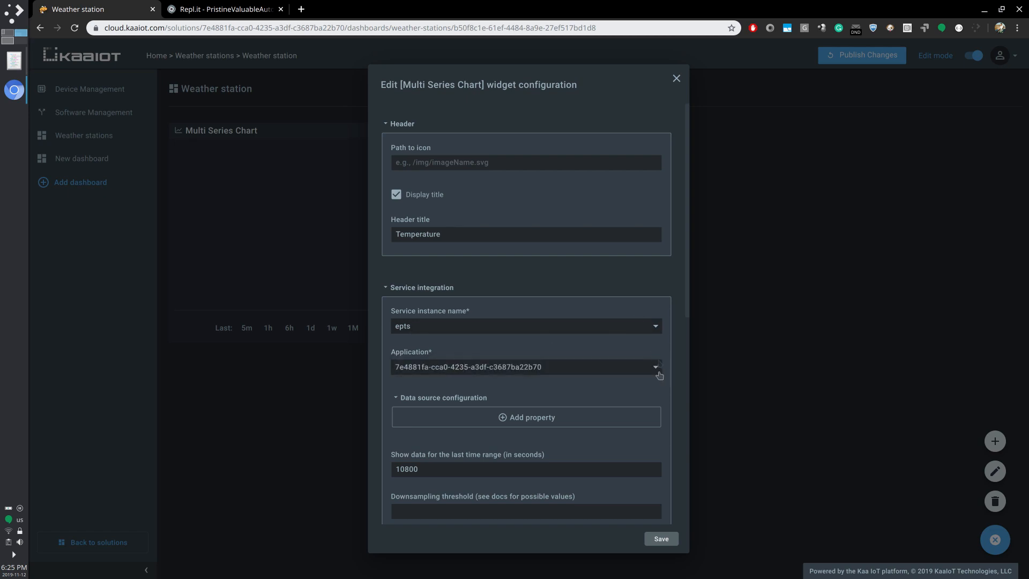
# Add a data source using the temperature time series and the values.temperature data path, and save the chart configuration
pyautogui.click(464, 397)
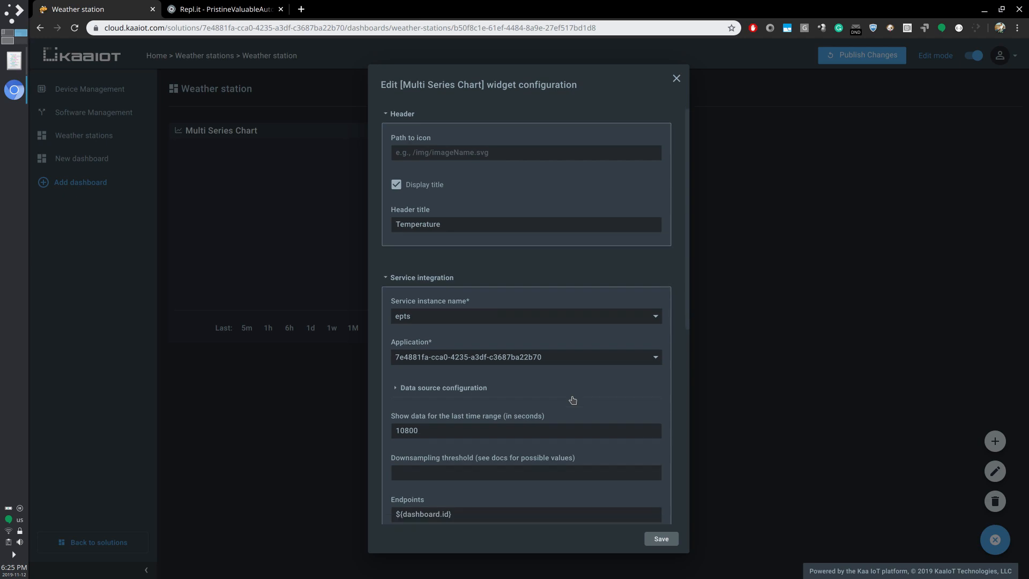
pyautogui.scroll(-7, 572, 400)
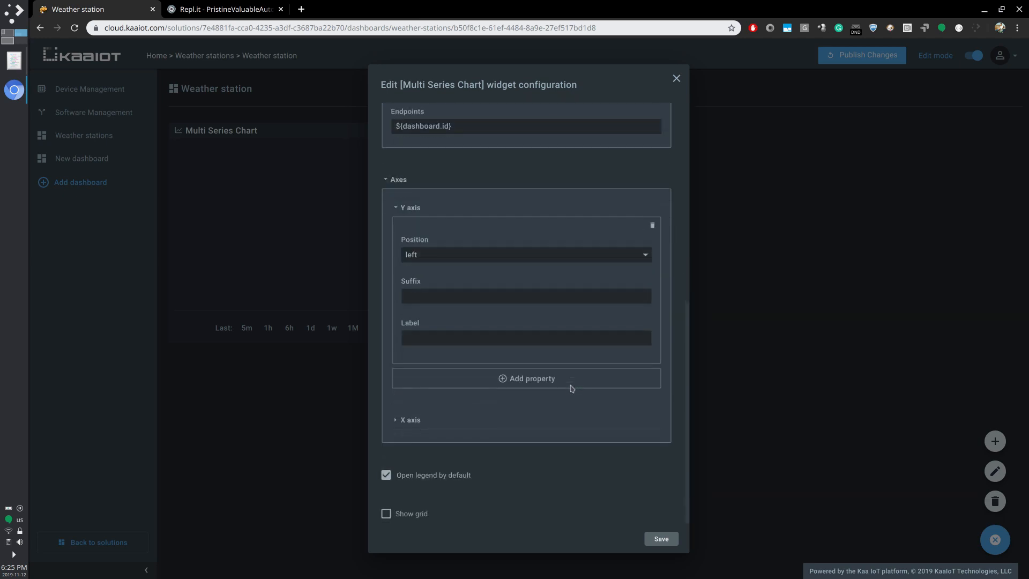
pyautogui.scroll(4, 571, 389)
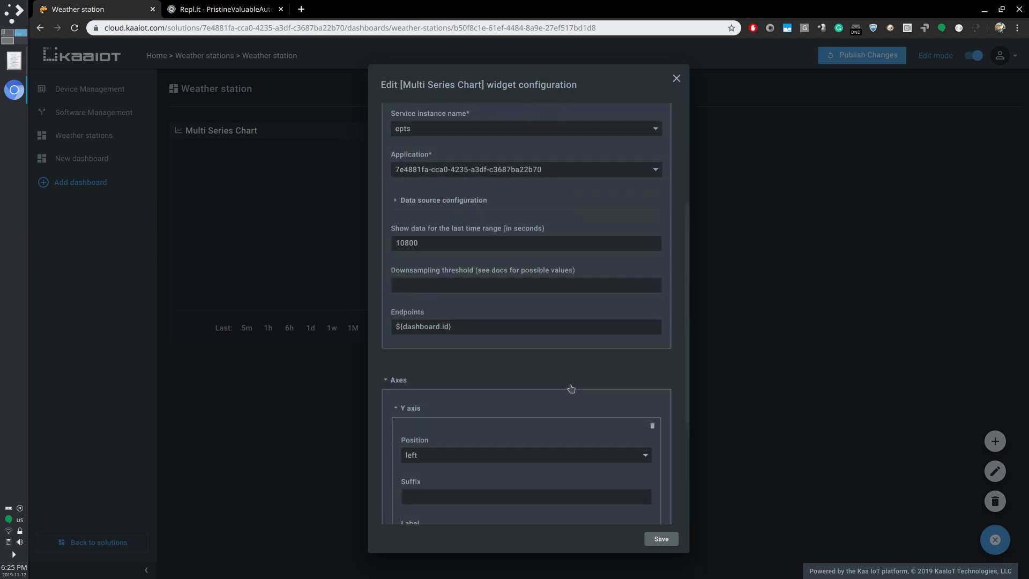
pyautogui.scroll(1, 571, 388)
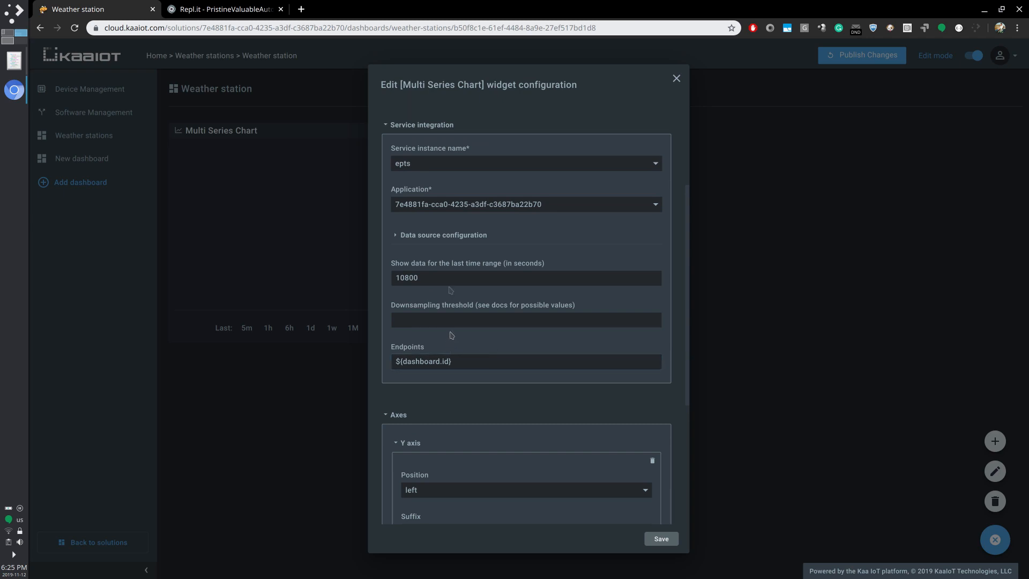
pyautogui.click(428, 237)
pyautogui.click(527, 253)
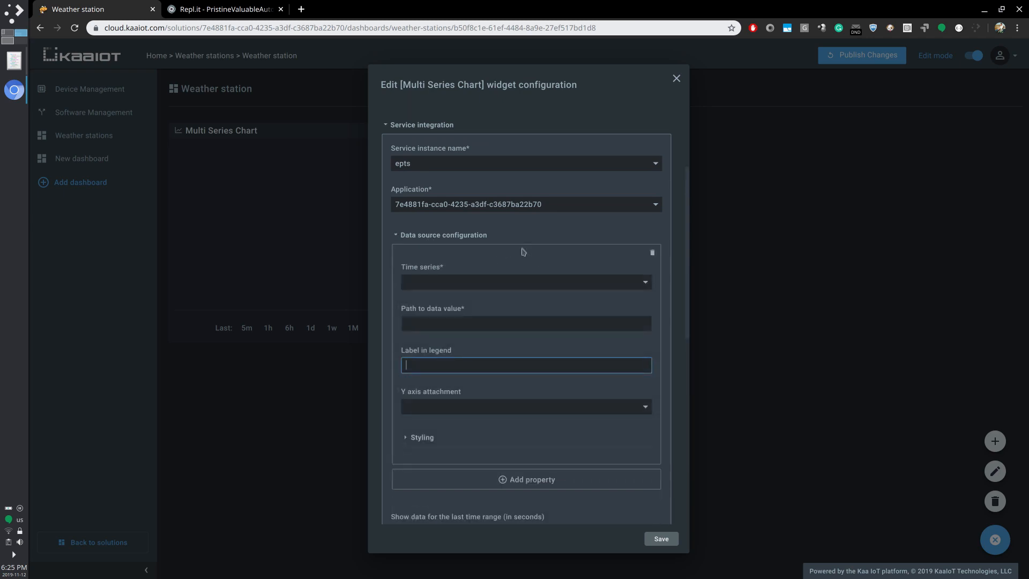
pyautogui.click(461, 284)
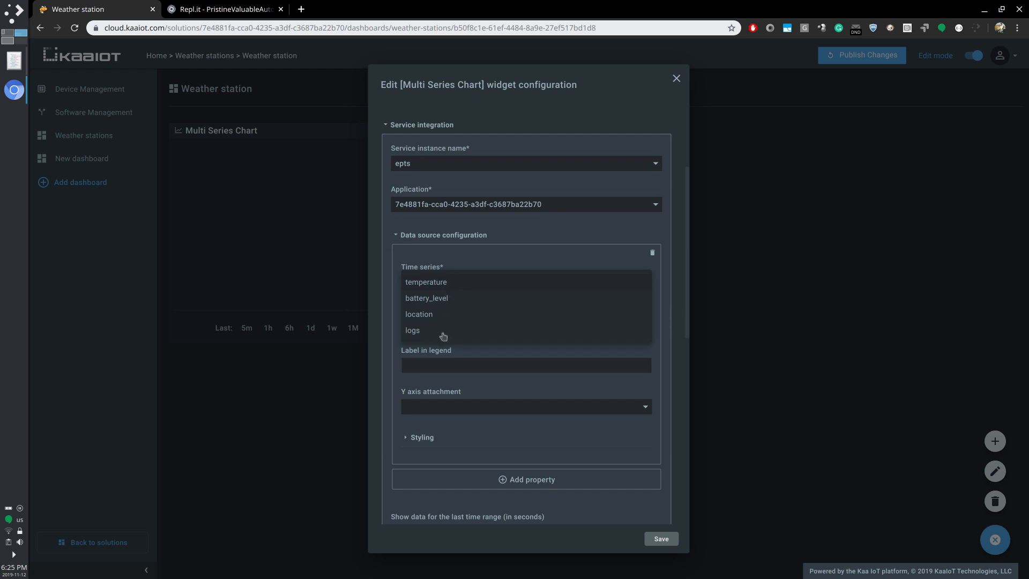
pyautogui.click(449, 285)
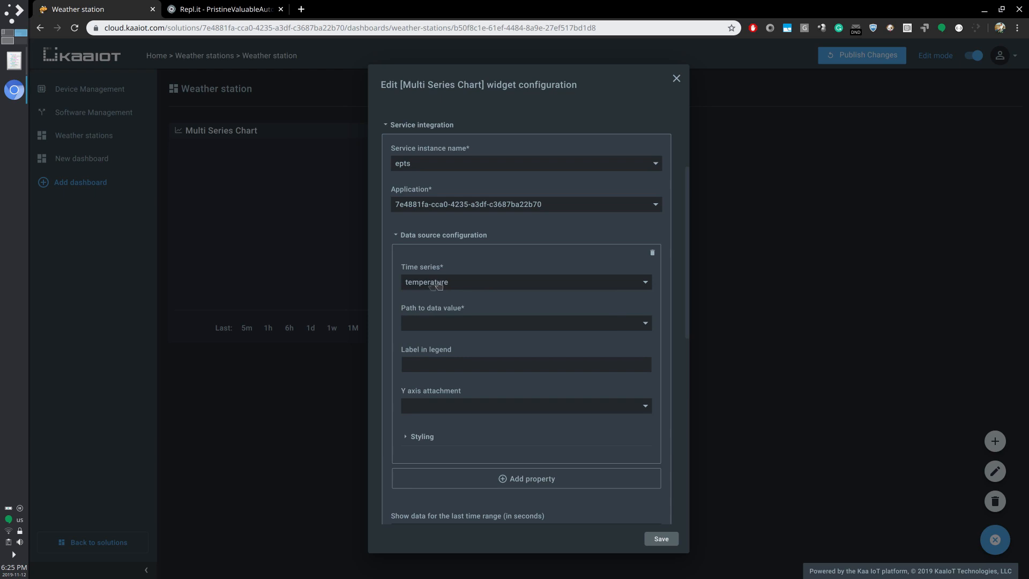
pyautogui.click(476, 322)
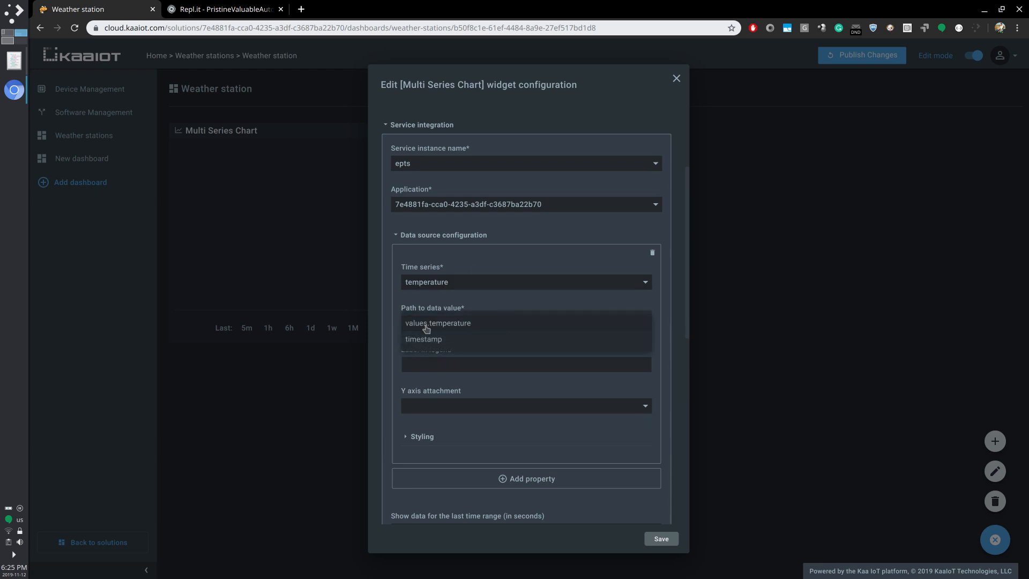
pyautogui.click(459, 324)
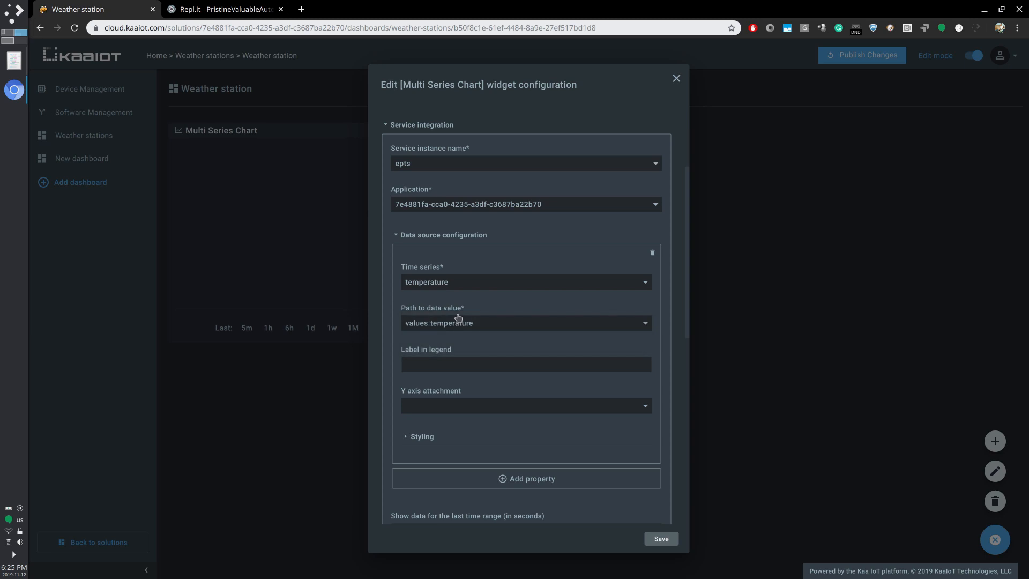
pyautogui.click(662, 539)
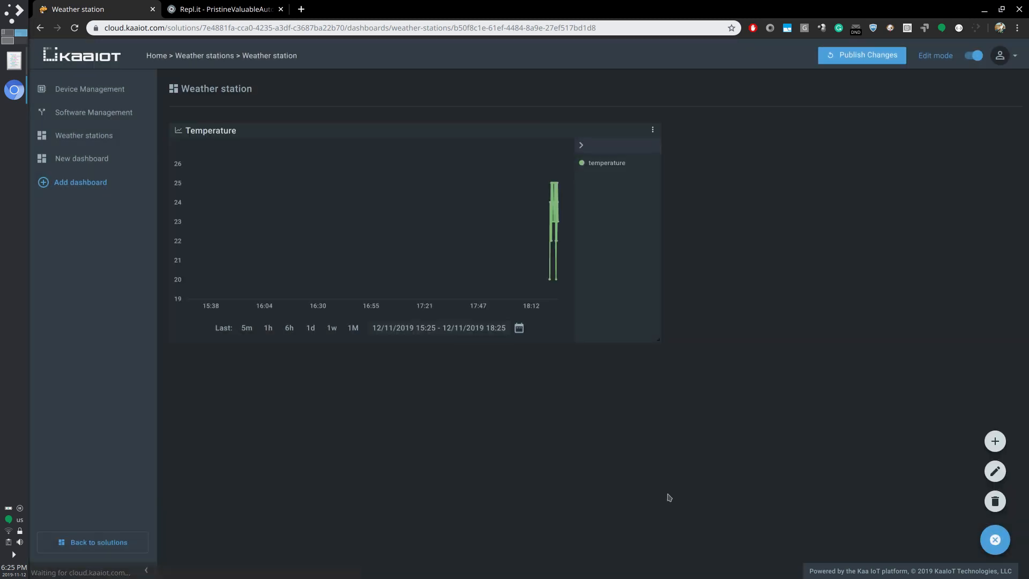
# Widen the Temperature chart to the full dashboard width and show its data for the last 5 minutes
pyautogui.moveTo(657, 340); pyautogui.dragTo(1023, 349)
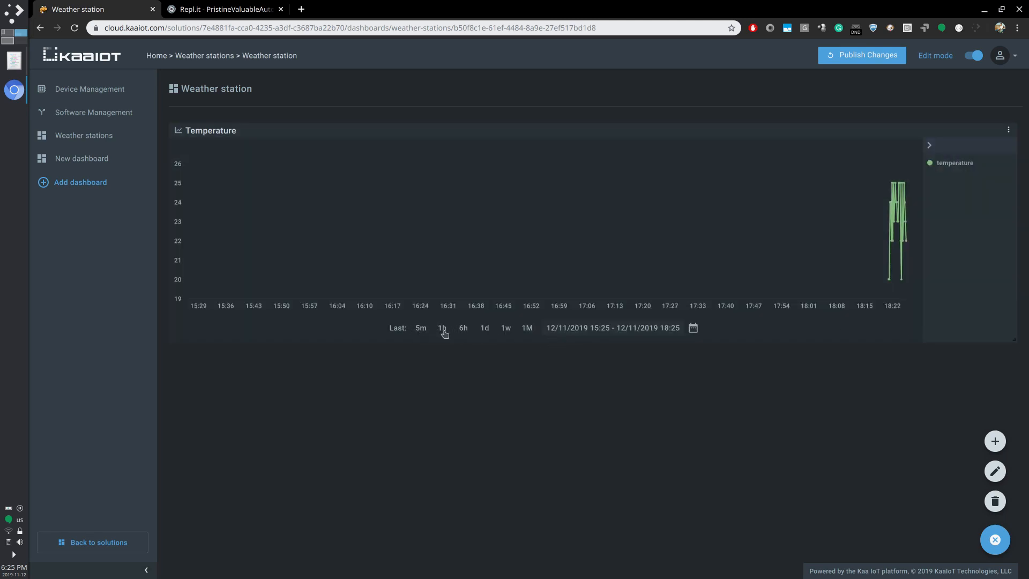
pyautogui.click(421, 328)
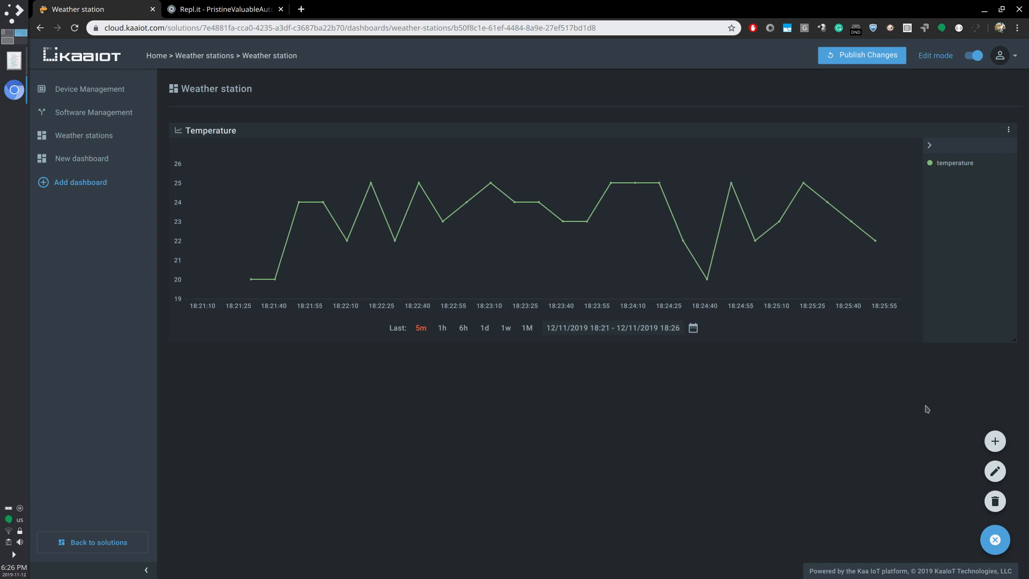
# Search the widget library for gauges and add a Gauge Radial widget to the Weather station dashboard
pyautogui.click(996, 441)
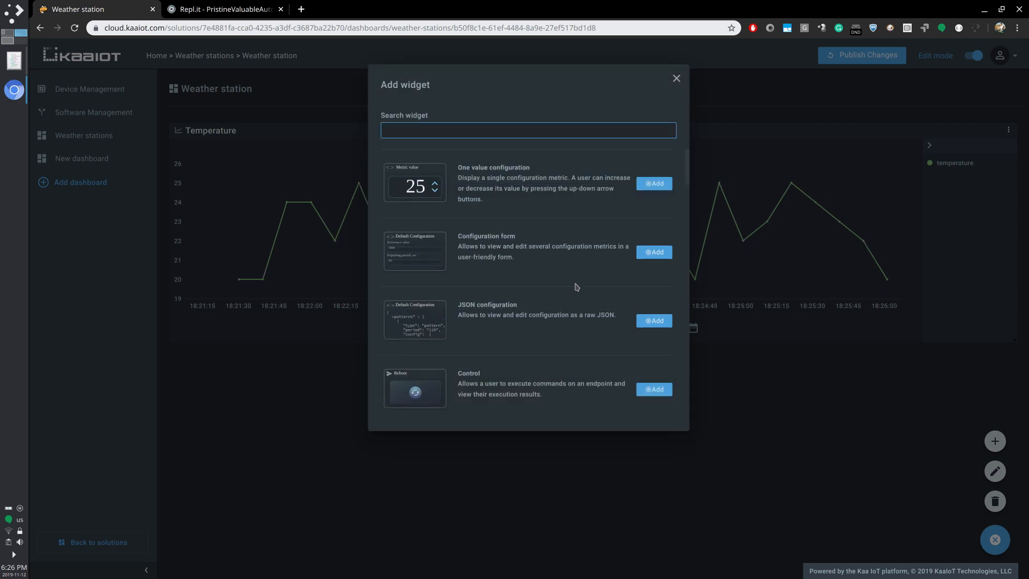
pyautogui.write('gauge')
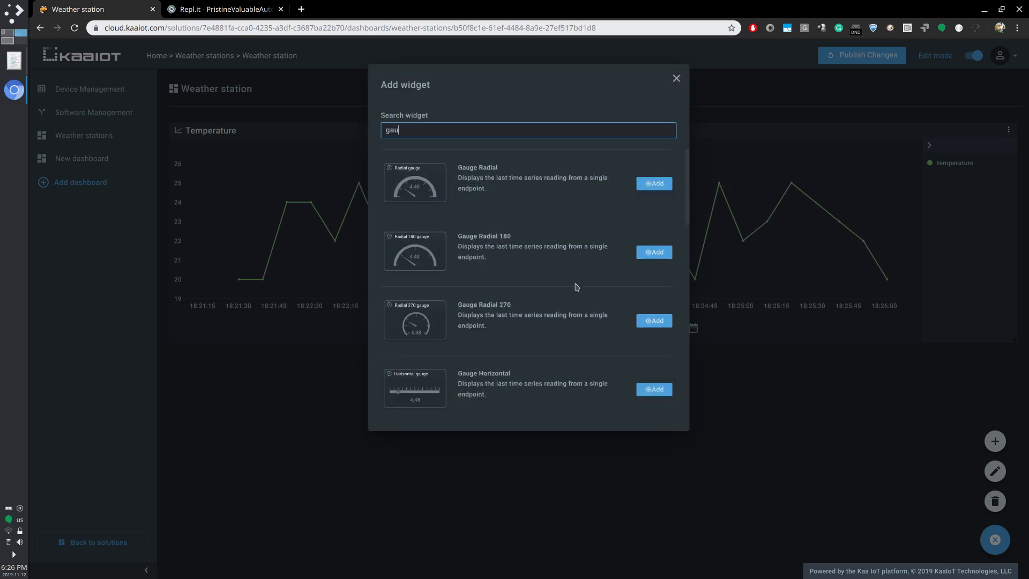
pyautogui.click(665, 185)
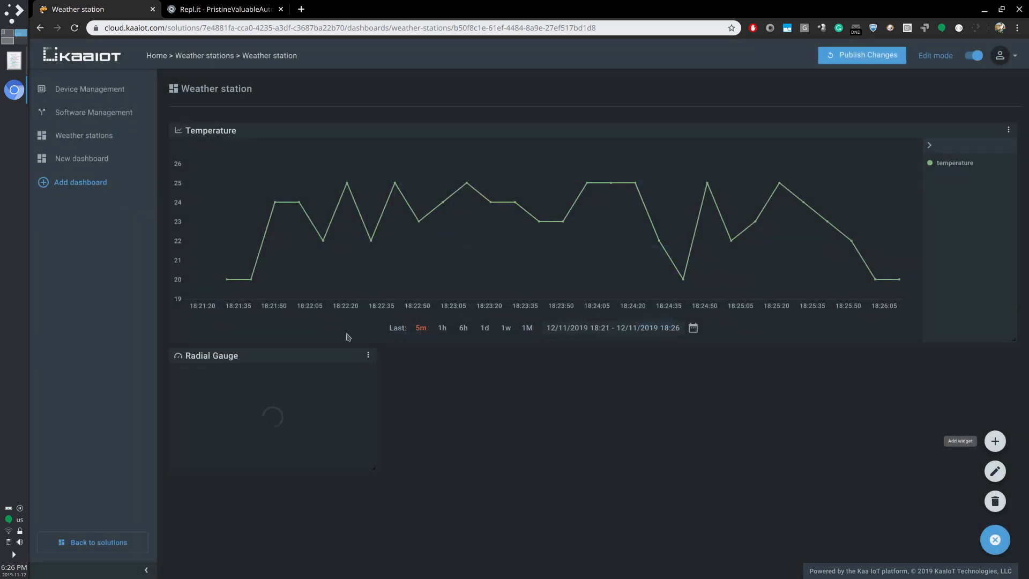
# Open the Radial Gauge widget's configuration and set its header title to Battery level
pyautogui.click(368, 356)
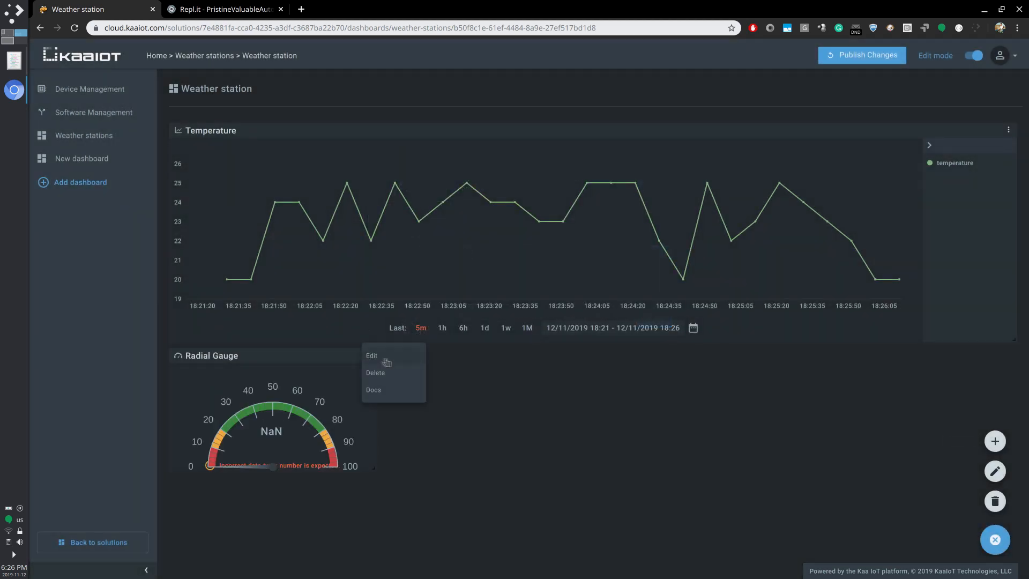
pyautogui.click(393, 361)
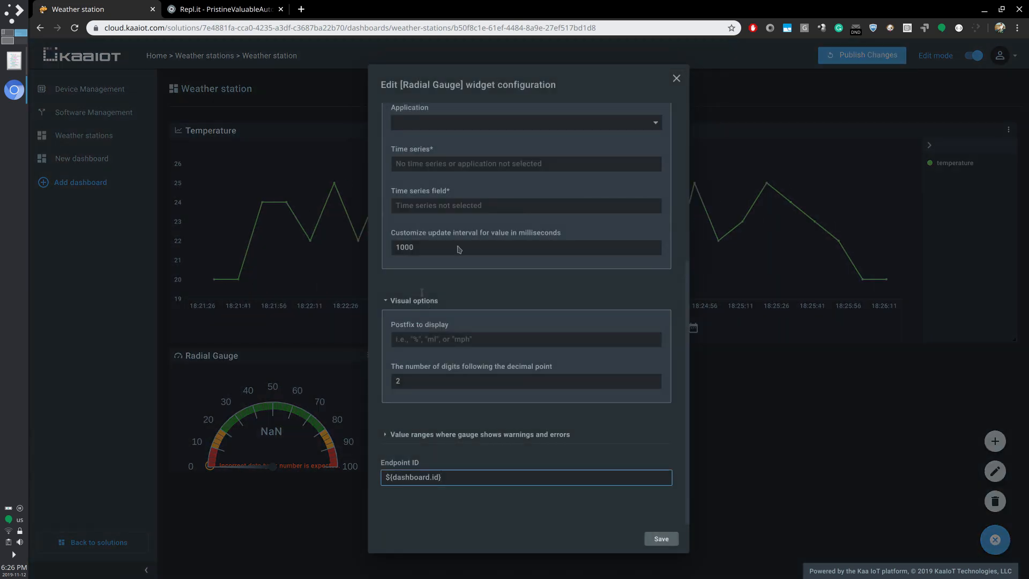
pyautogui.click(475, 240)
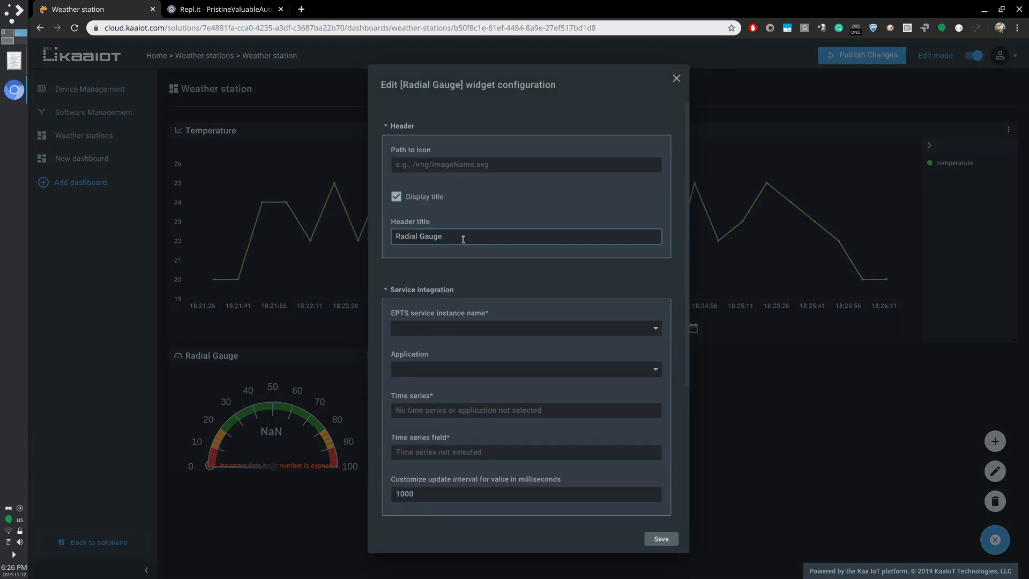
pyautogui.hotkey('ctrl', 'a')
pyautogui.press('BackSpace')
pyautogui.write('Batt')
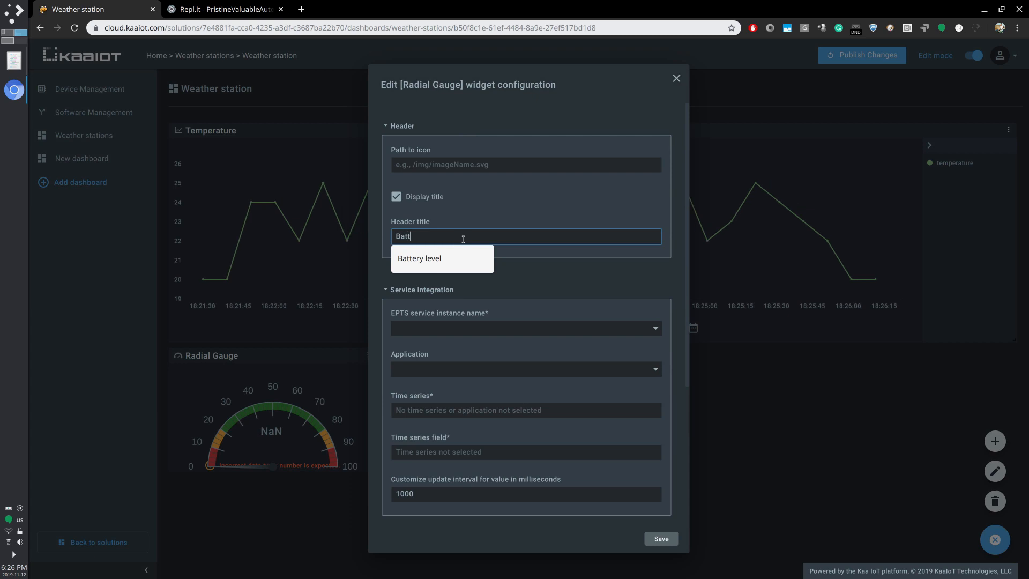
pyautogui.write('ery level')
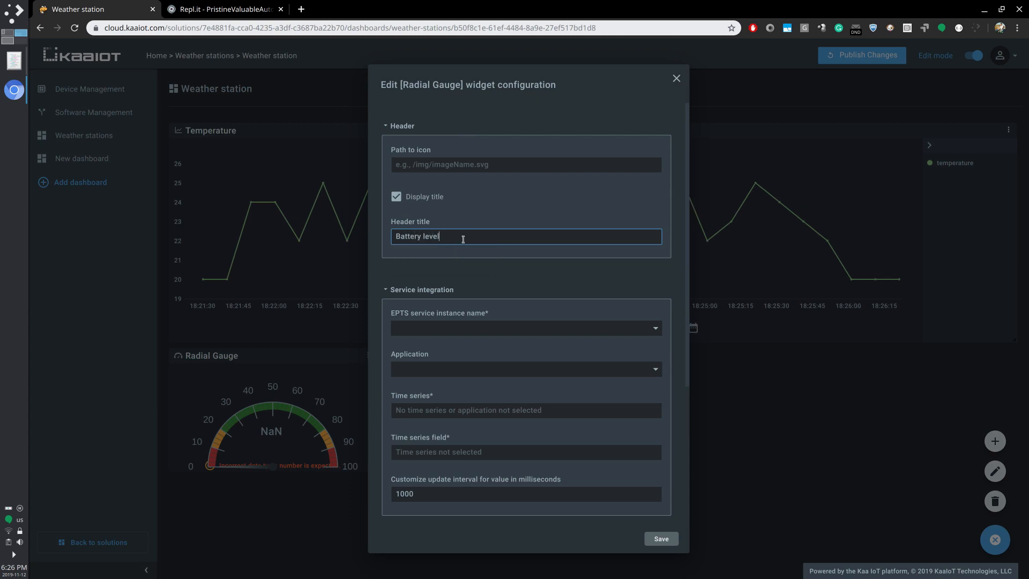
# Set the gauge's EPTS service instance to epts and its application to 7e4881fa-cca0-4235-a3df-c3687ba22b70
pyautogui.click(515, 328)
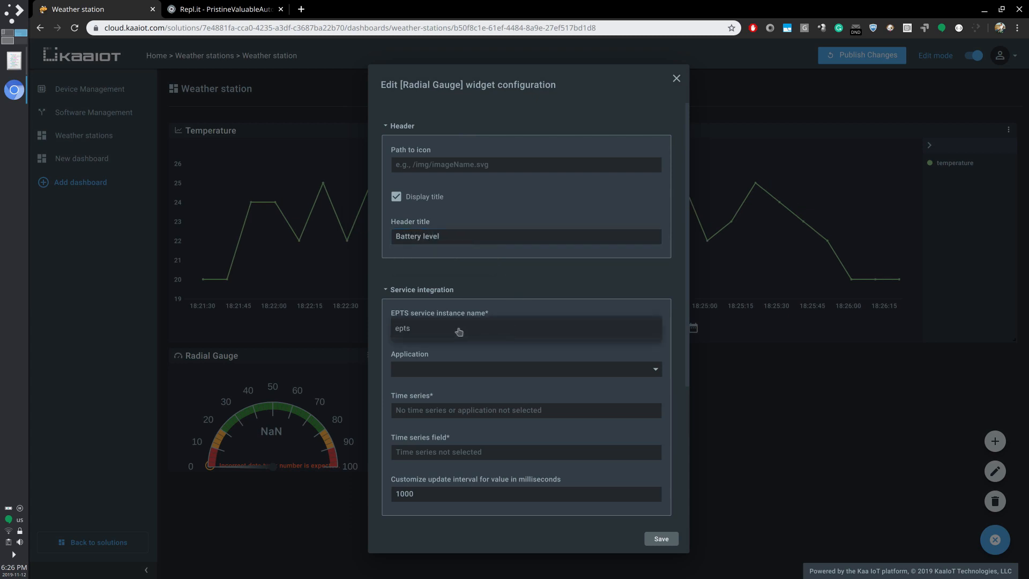
pyautogui.scroll(-1, 541, 303)
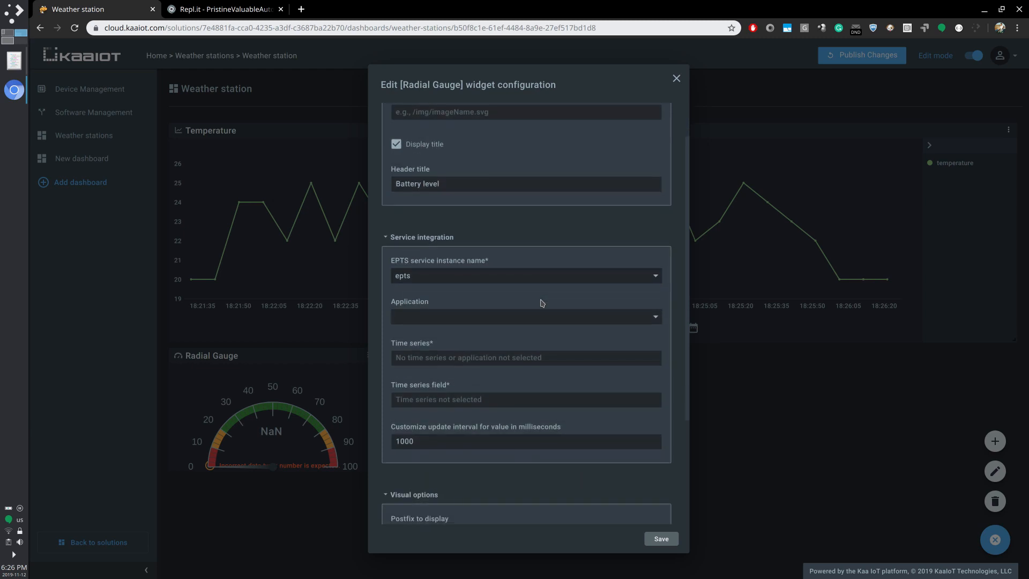
pyautogui.click(480, 322)
pyautogui.click(480, 322)
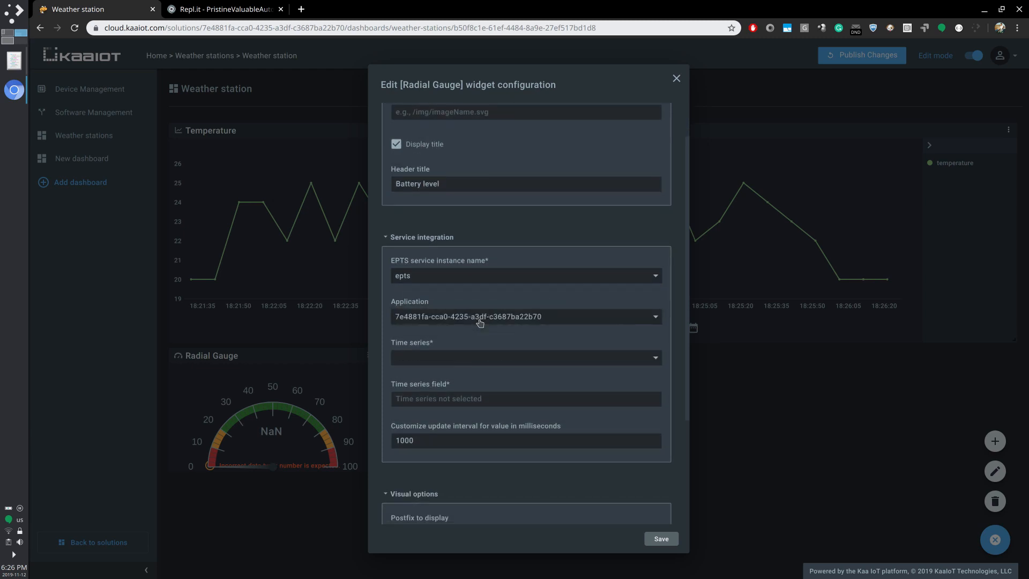
# Set the gauge's time series to battery_level and its time series field to values.battery_level
pyautogui.click(509, 360)
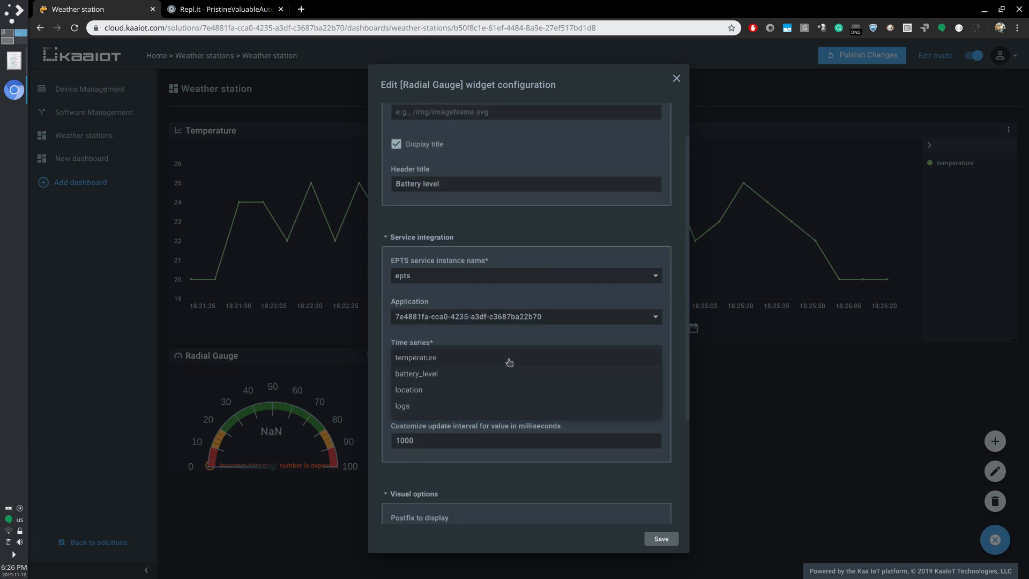
pyautogui.click(434, 374)
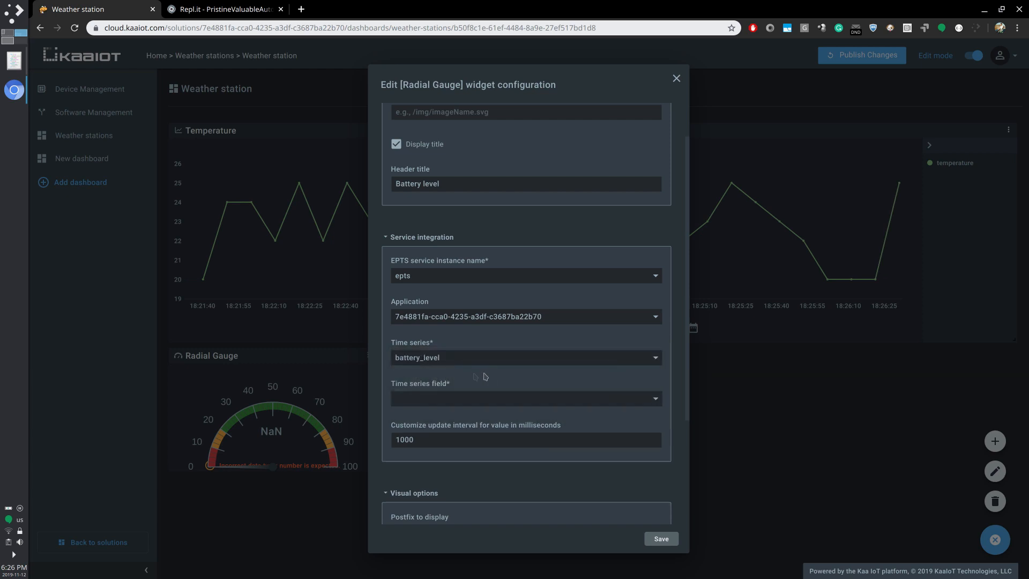
pyautogui.click(466, 403)
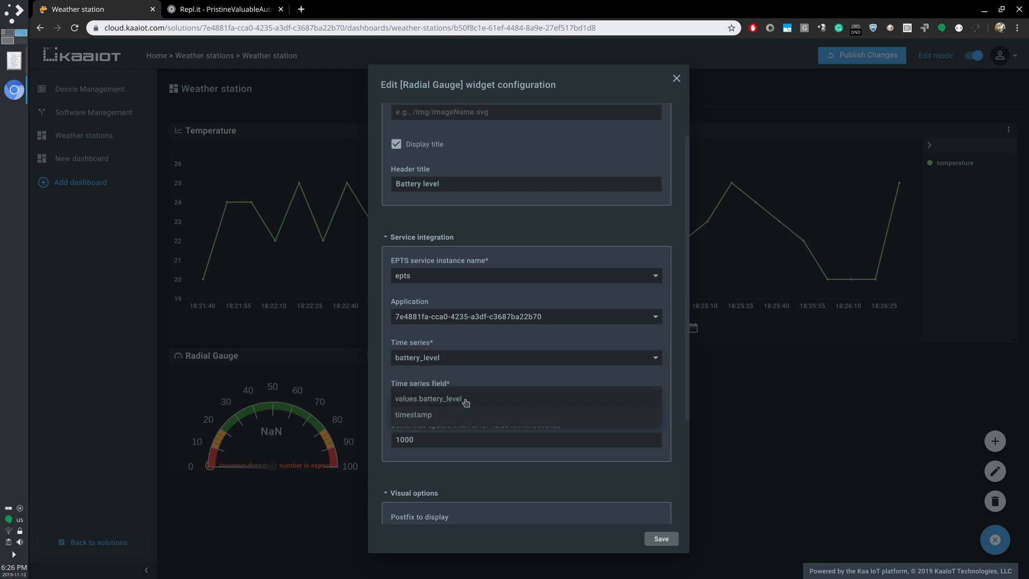
pyautogui.click(437, 403)
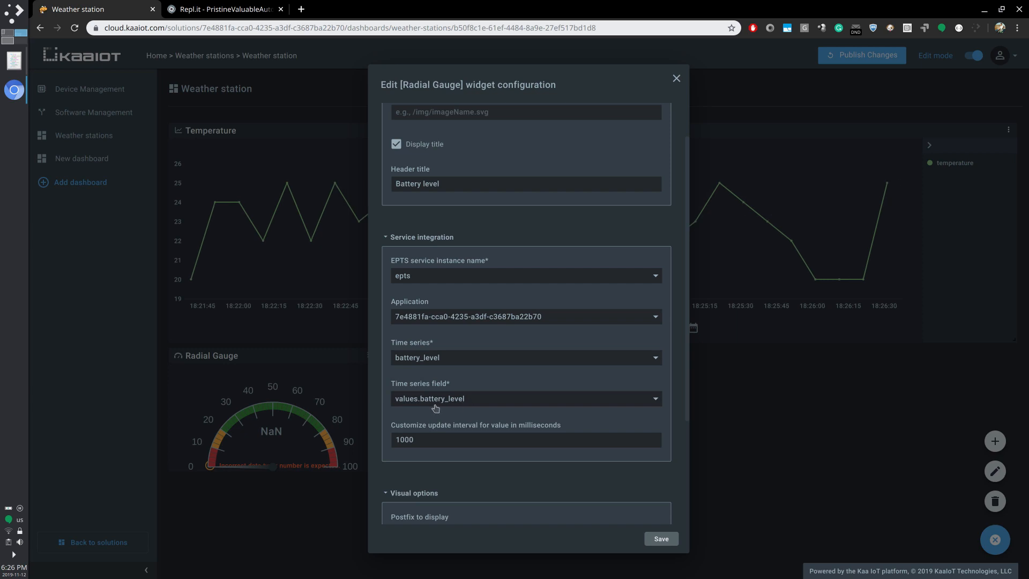
# Set the lower boundaries of the gauge's critically high and warningly high sections to 100 and save the configuration
pyautogui.scroll(-4, 525, 419)
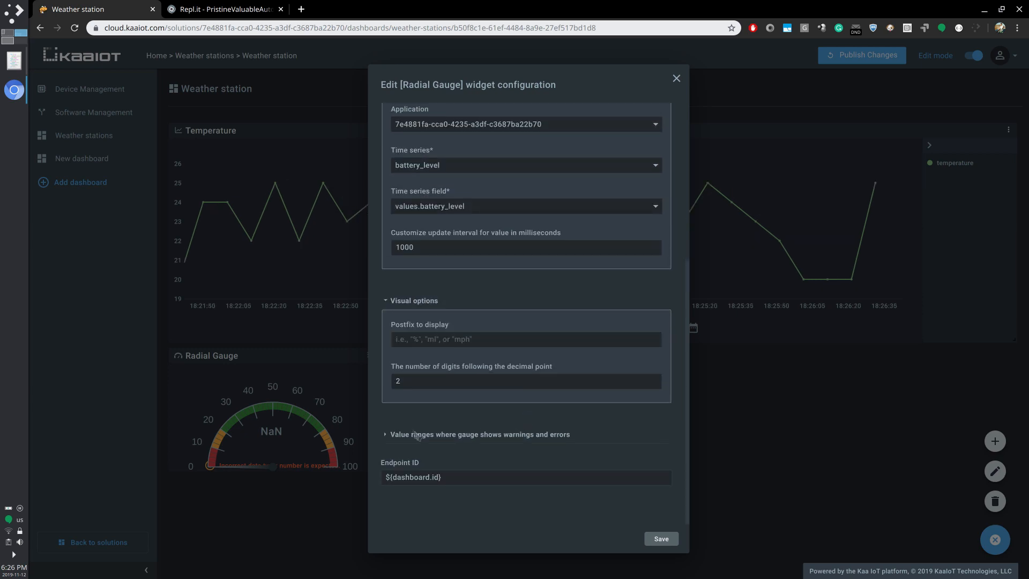
pyautogui.click(449, 436)
pyautogui.scroll(-1, 571, 430)
pyautogui.scroll(-3, 571, 430)
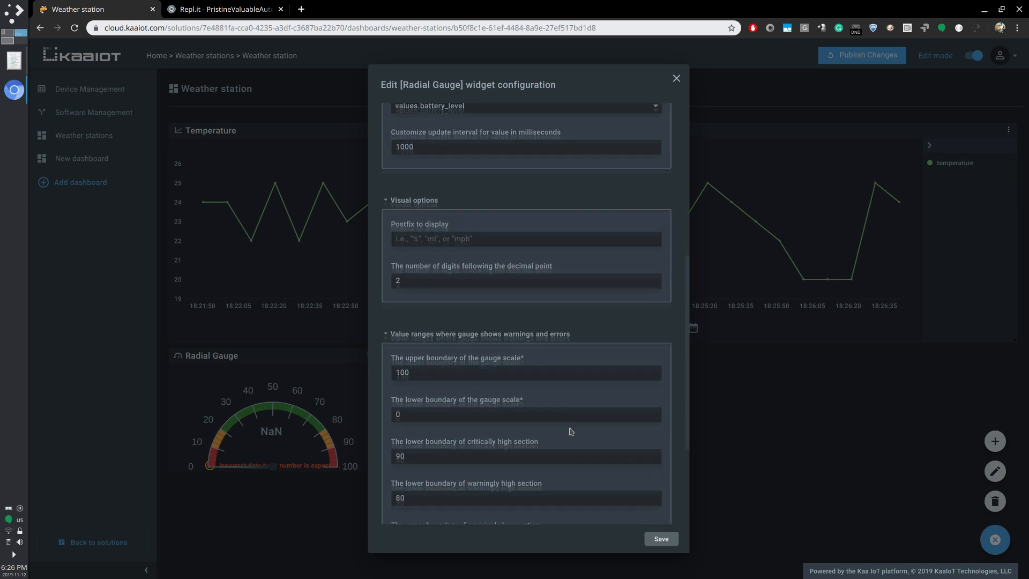
pyautogui.click(443, 386)
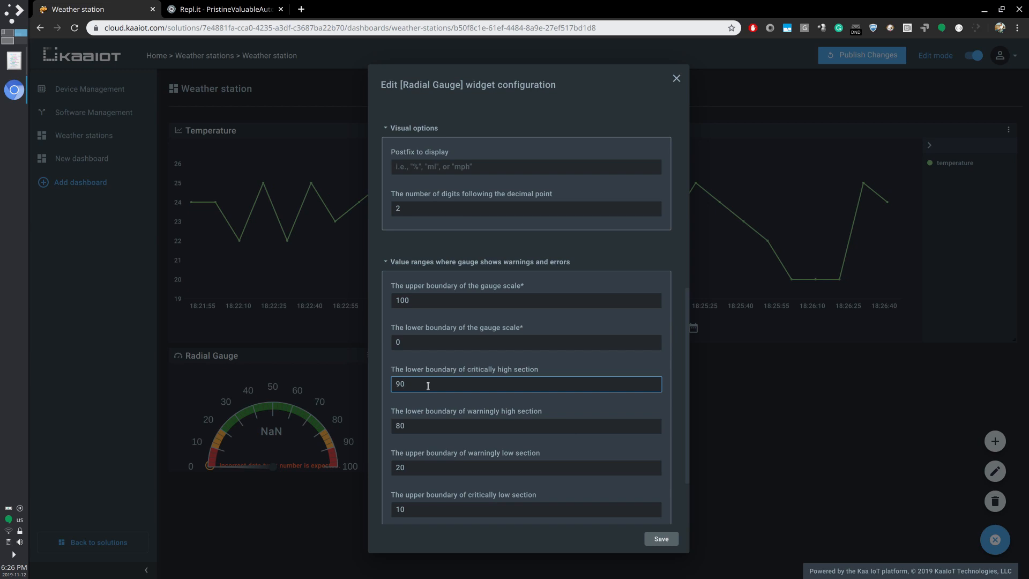
pyautogui.write('100')
pyautogui.press('Tab')
pyautogui.write('1000')
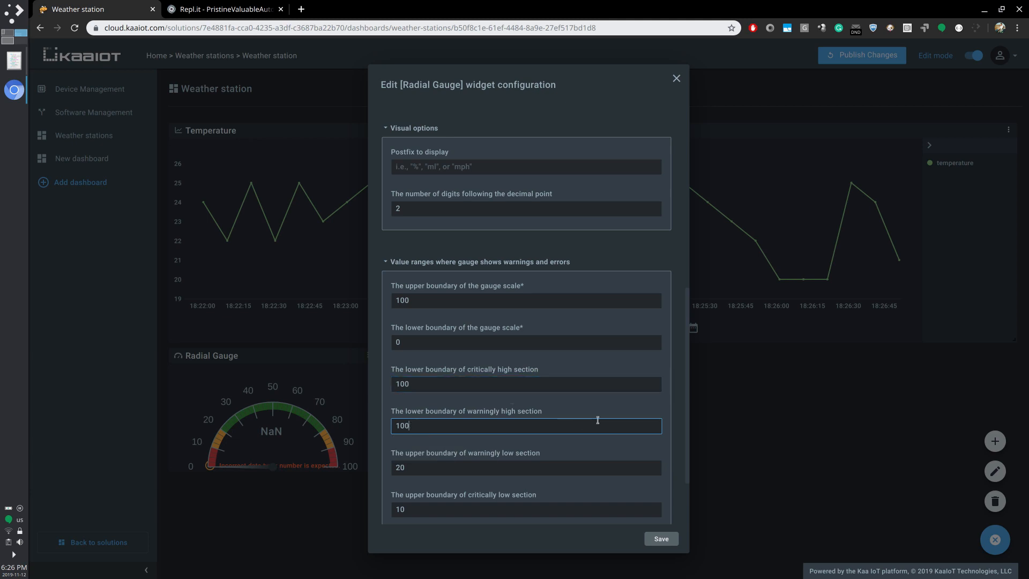
pyautogui.scroll(-3, 597, 420)
pyautogui.click(661, 542)
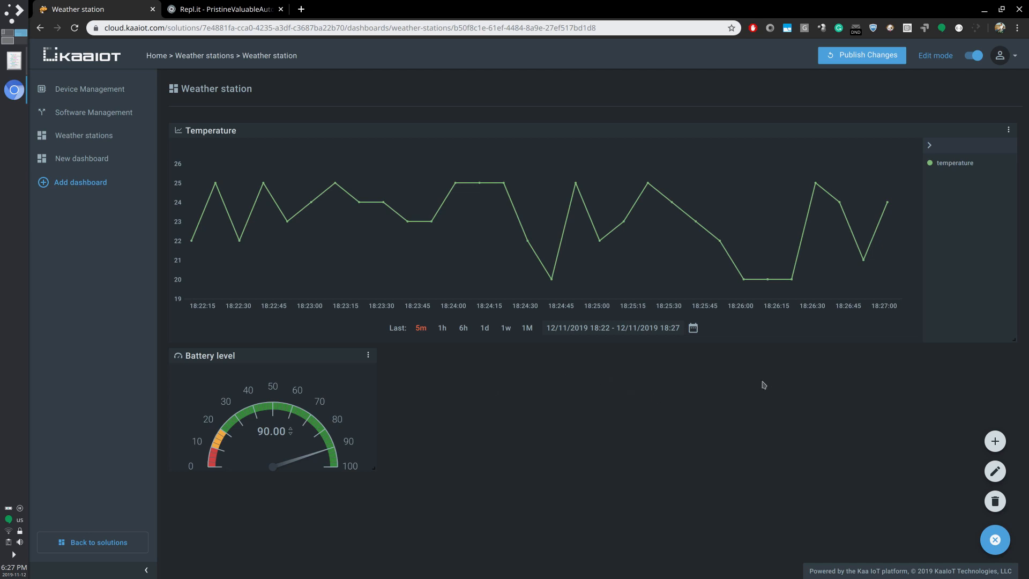
# Open the widget library for the Weather station dashboard and clear the previous gauge search
pyautogui.click(995, 441)
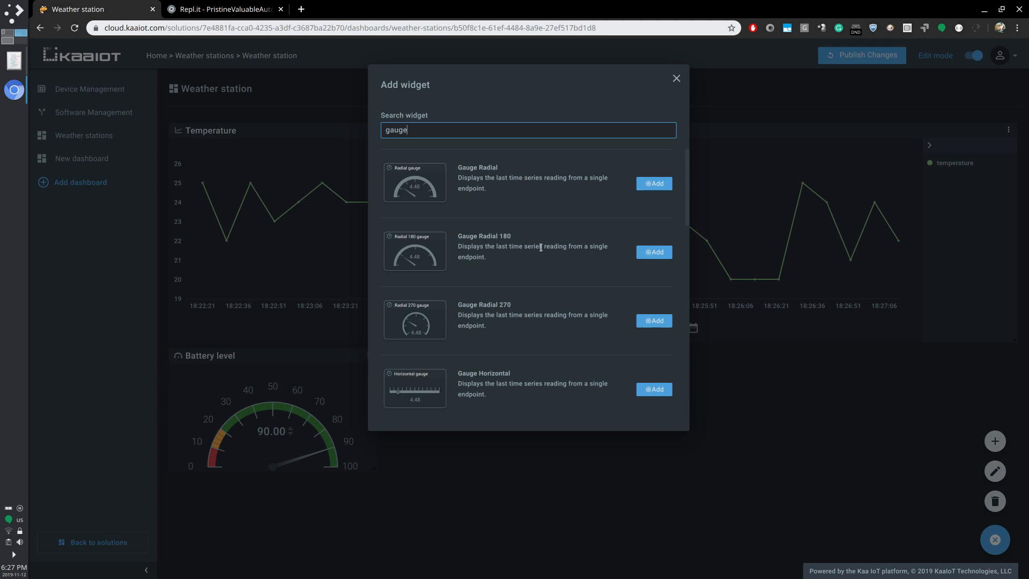
pyautogui.press('BackSpace')
pyautogui.press('BackSpace')
pyautogui.press('BackSpace')
pyautogui.press('BackSpace')
pyautogui.press('BackSpace')
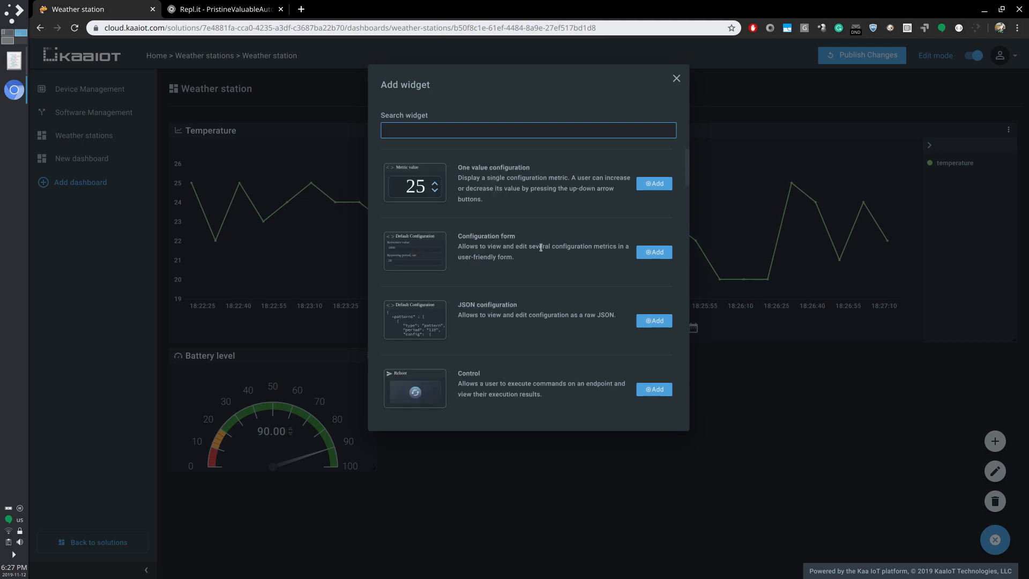
pyautogui.write('raw')
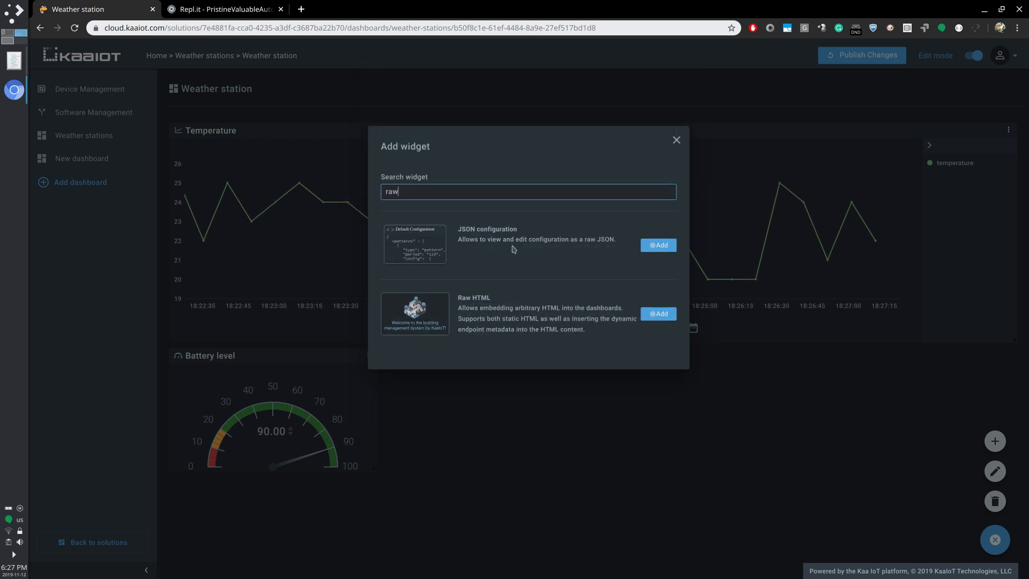
pyautogui.press('BackSpace')
pyautogui.press('BackSpace')
pyautogui.press('BackSpace')
pyautogui.scroll(-2, 513, 246)
pyautogui.scroll(2, 512, 245)
# Search the widget library for table, add a Time Series Table widget, and place it beside the Battery level gauge
pyautogui.write('table')
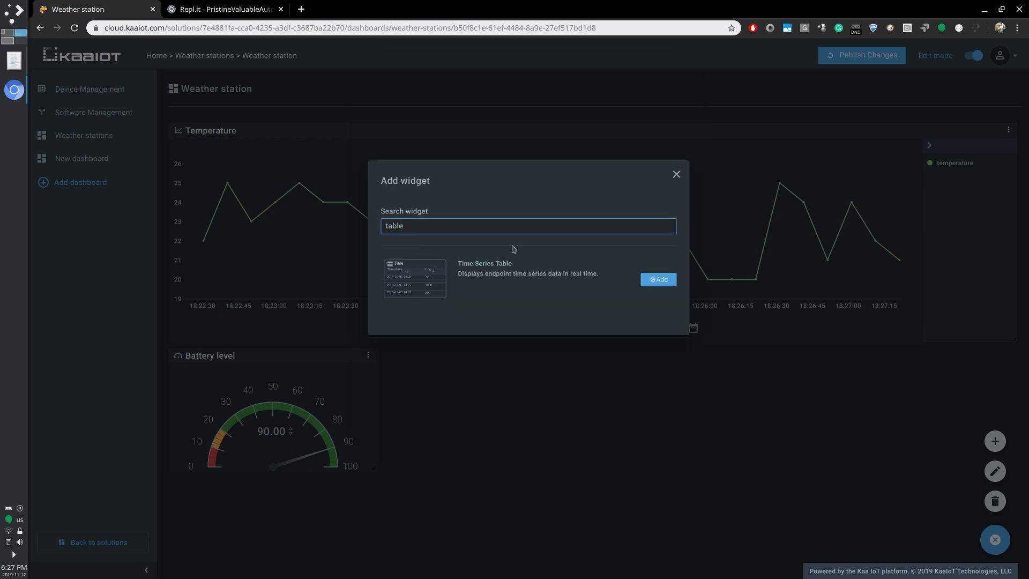
pyautogui.click(660, 283)
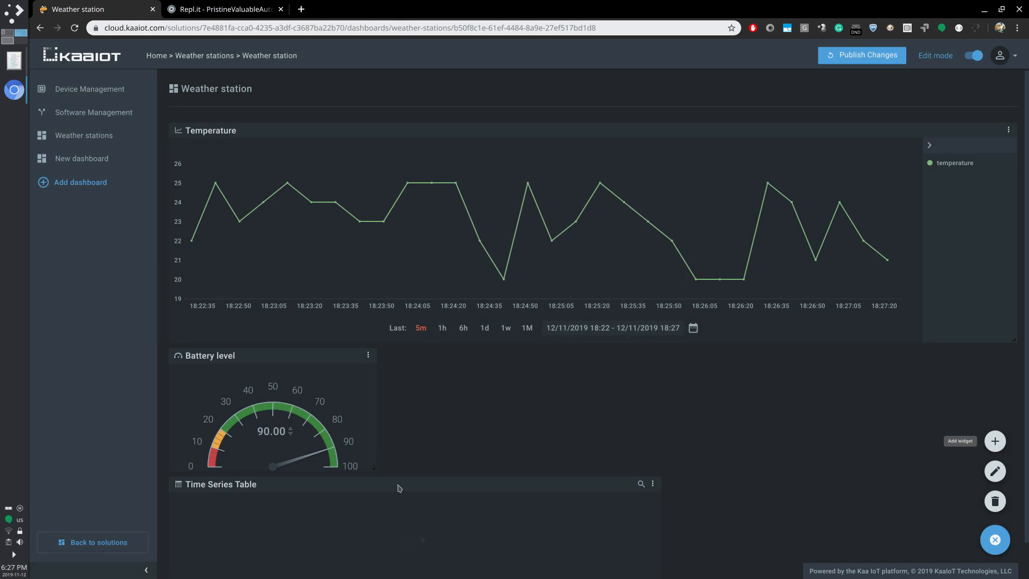
pyautogui.moveTo(404, 488); pyautogui.dragTo(592, 377)
# Open the Time Series Table widget's configuration and set its header title to Logs
pyautogui.click(865, 357)
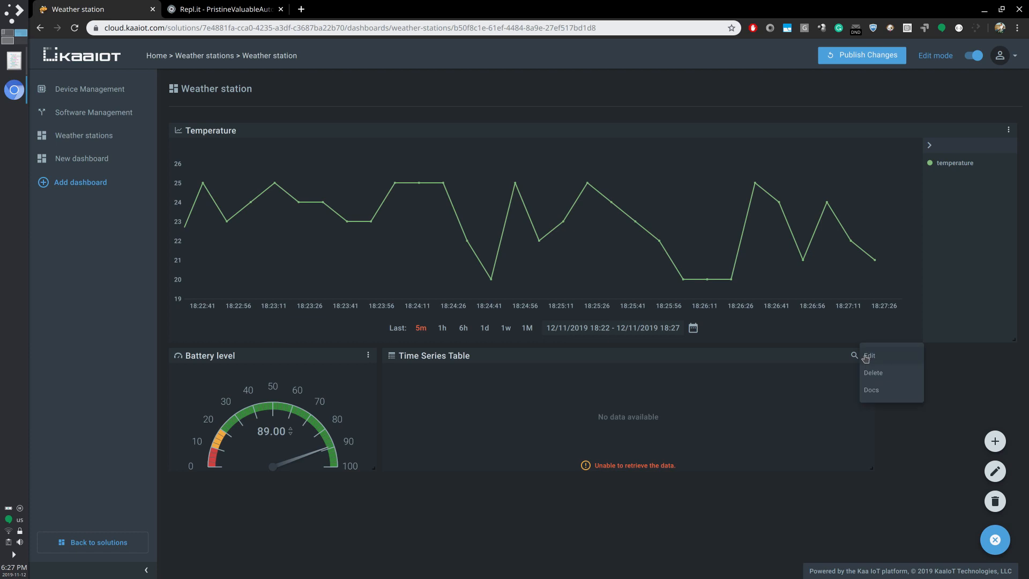
pyautogui.click(868, 356)
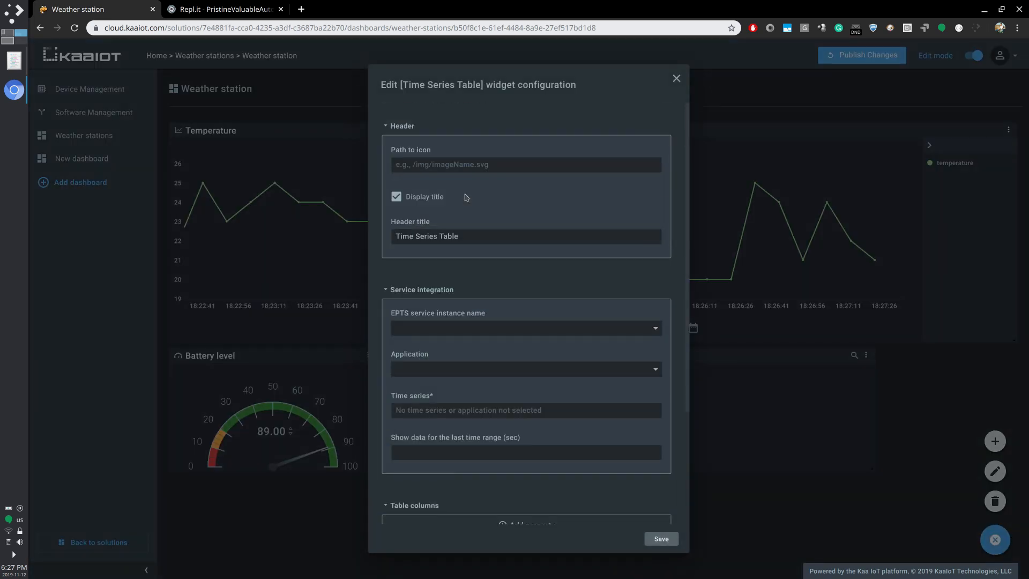
pyautogui.click(465, 238)
pyautogui.hotkey('ctrl', 'BackSpace')
pyautogui.hotkey('ctrl', 'BackSpace')
pyautogui.hotkey('ctrl', 'BackSpace')
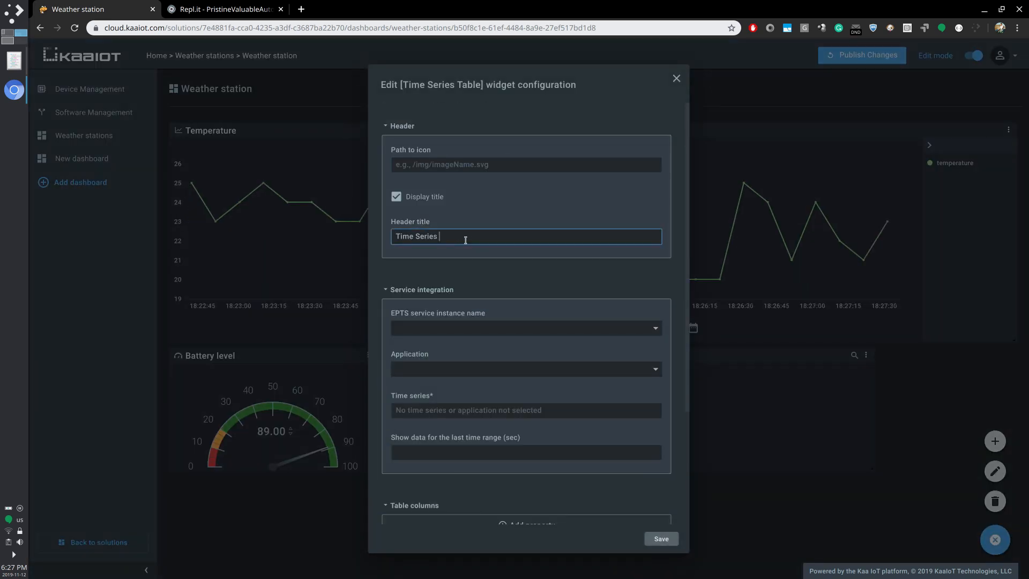
pyautogui.write('Logs')
# Set the table's service instance to epts, its application to 7e4881fa-cca0-4235-a3df-c3687ba22b70, and its time series to logs
pyautogui.click(482, 328)
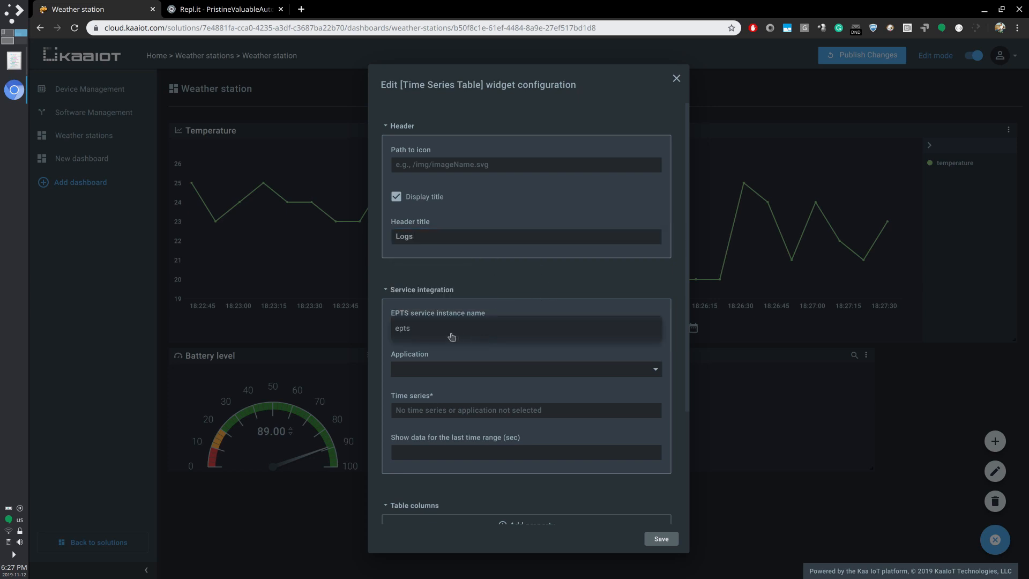
pyautogui.click(468, 374)
pyautogui.click(468, 377)
pyautogui.scroll(-1, 500, 390)
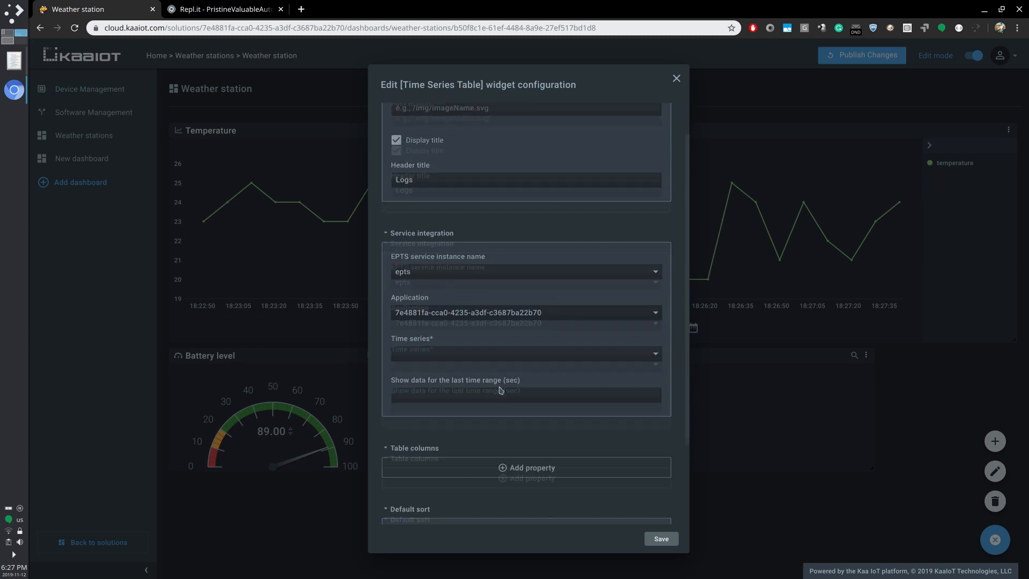
pyautogui.click(482, 353)
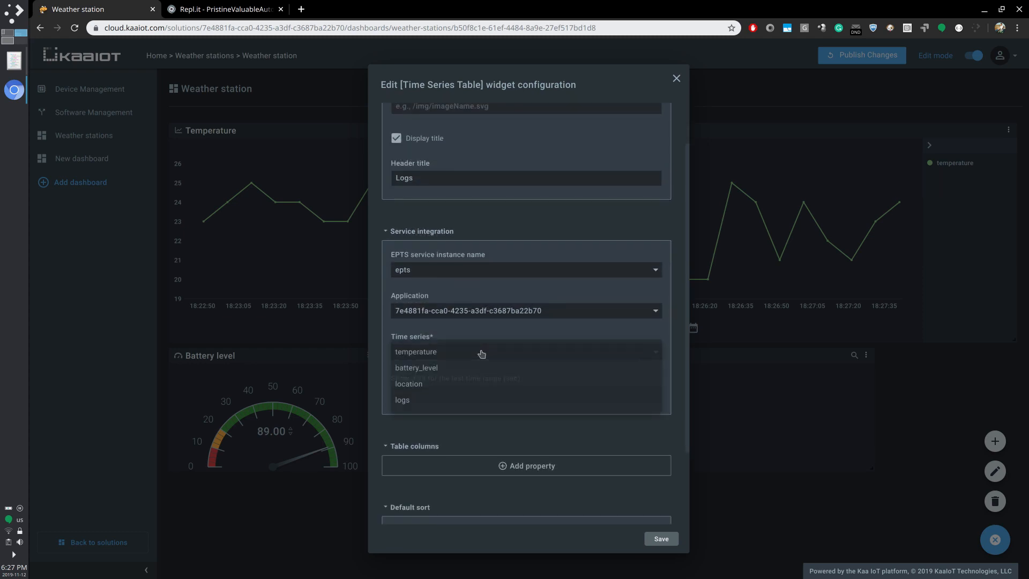
pyautogui.click(442, 402)
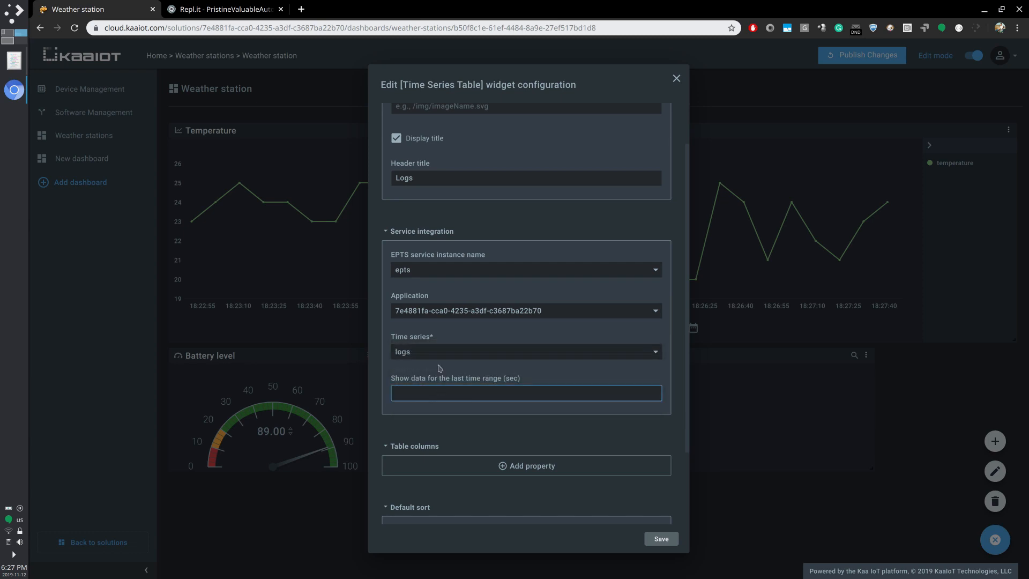
# Add a table column named timestamp with the cell template ${timestamp}
pyautogui.scroll(-1, 503, 398)
pyautogui.scroll(-1, 503, 397)
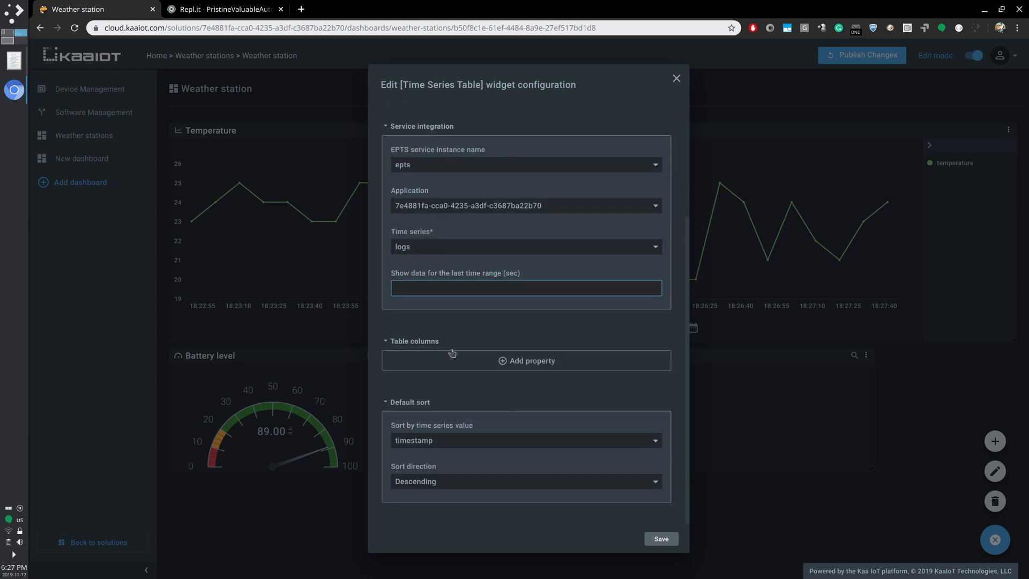
pyautogui.click(503, 365)
pyautogui.scroll(-1, 564, 349)
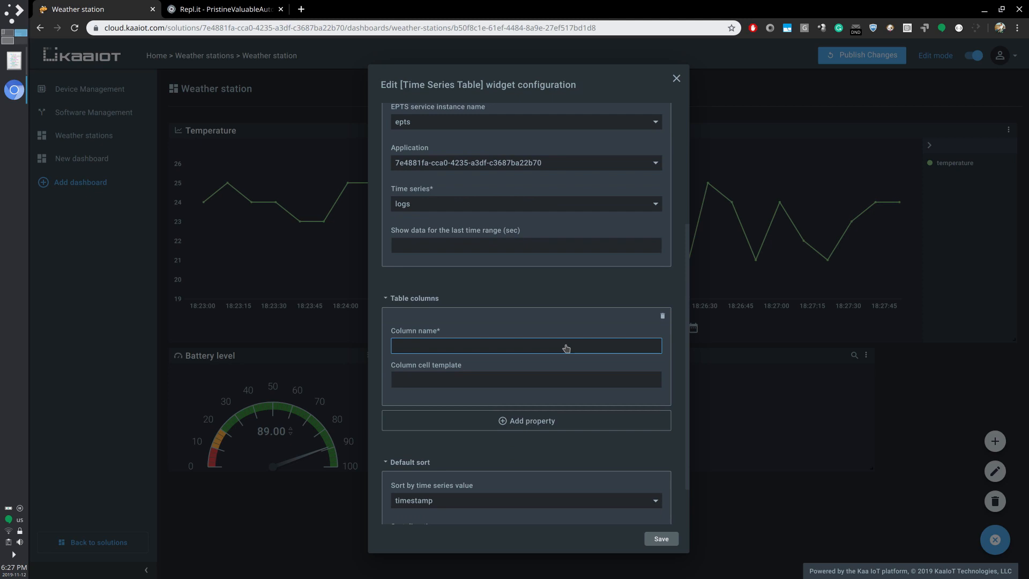
pyautogui.write('timestamp')
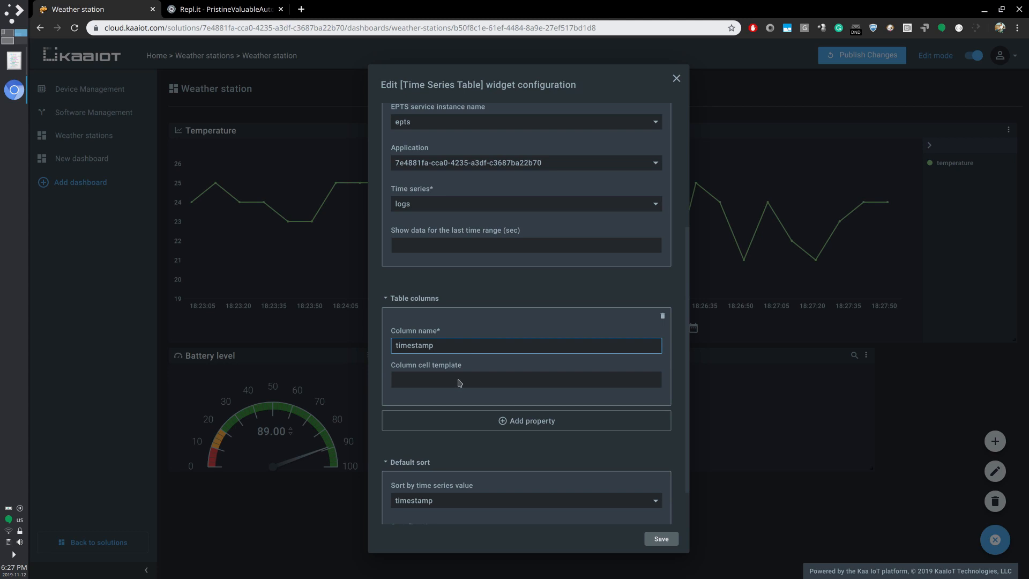
pyautogui.click(460, 383)
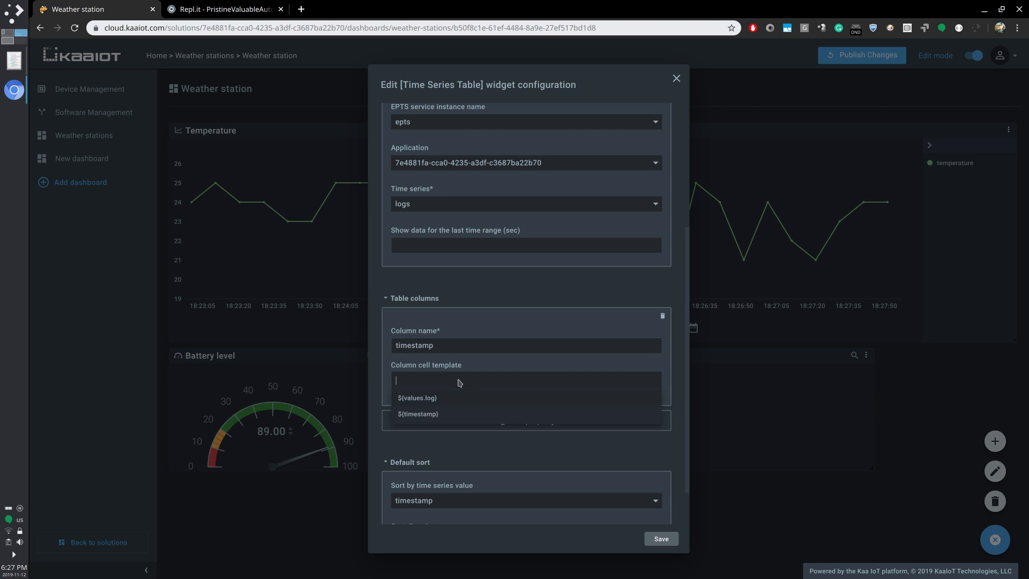
pyautogui.click(428, 414)
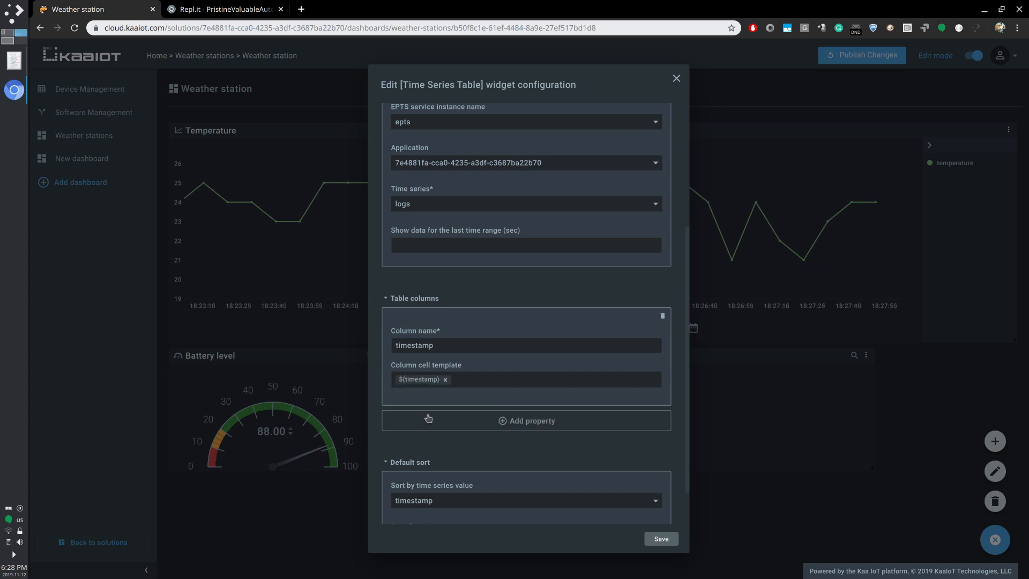
# Add a message column with the cell template ${values.log} to the Logs table and widen the saved widget to the dashboard's right edge
pyautogui.click(529, 428)
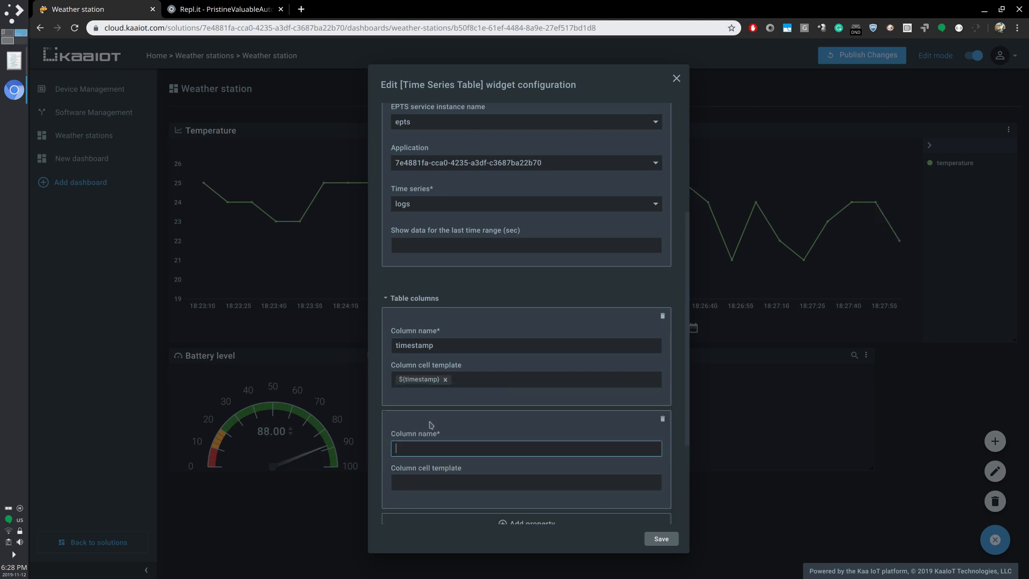
pyautogui.scroll(-3, 428, 425)
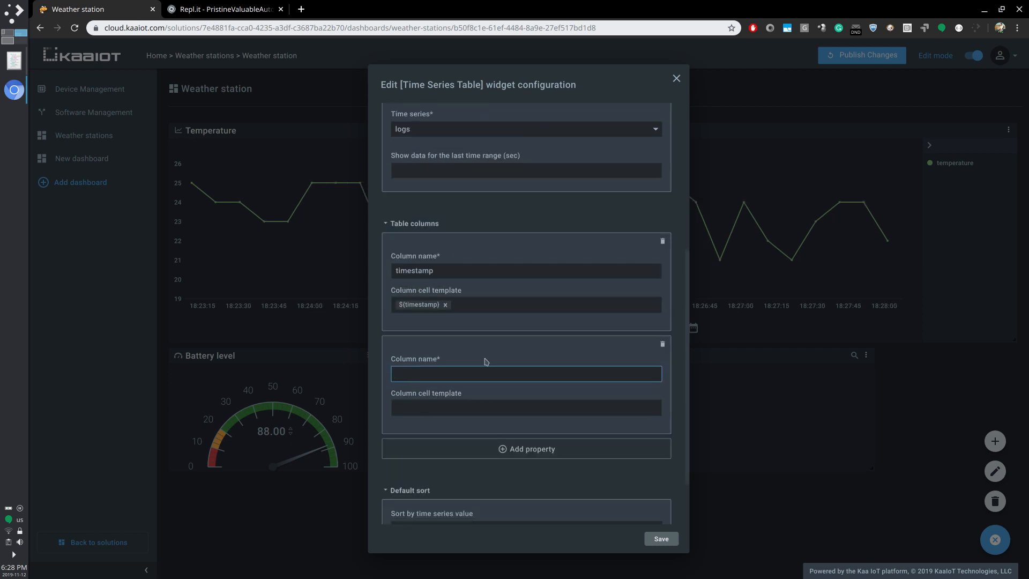
pyautogui.write('message')
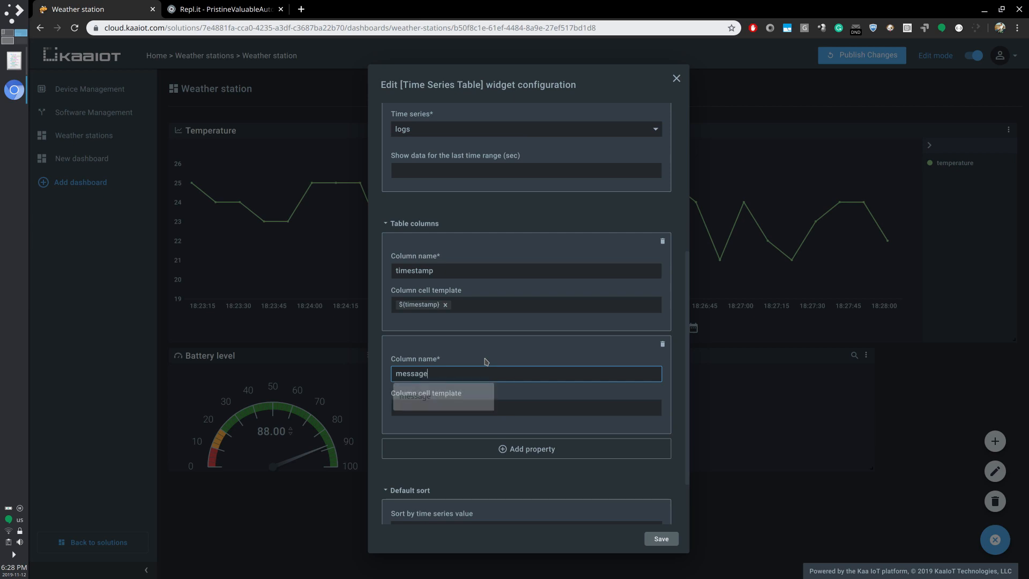
pyautogui.click(464, 418)
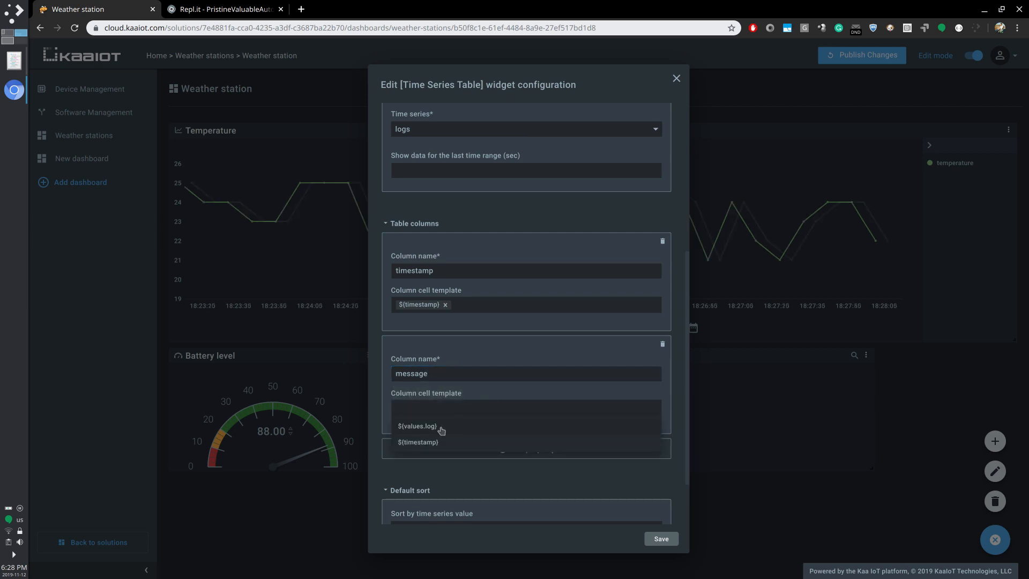
pyautogui.click(443, 429)
pyautogui.scroll(-2, 602, 433)
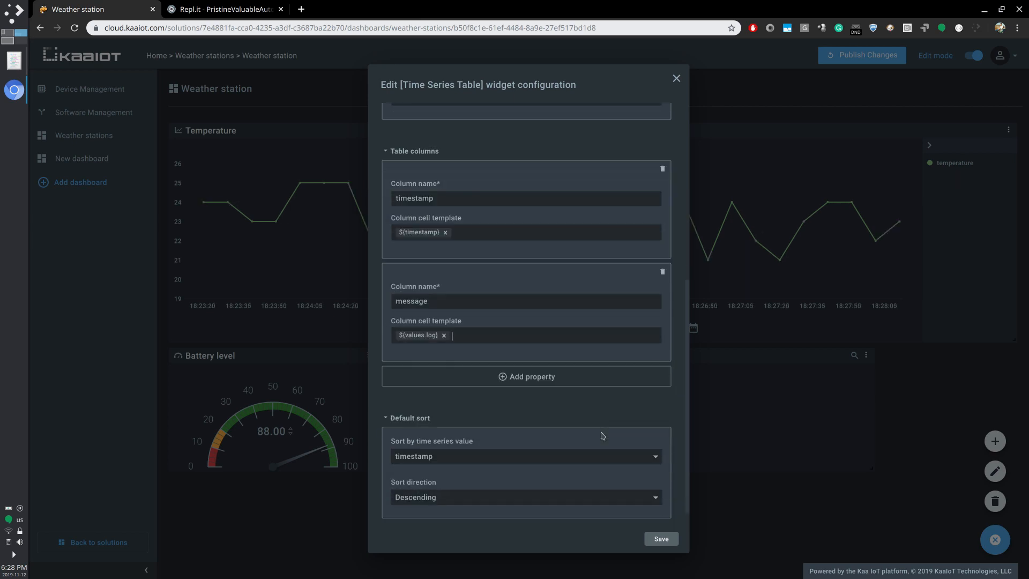
pyautogui.click(661, 537)
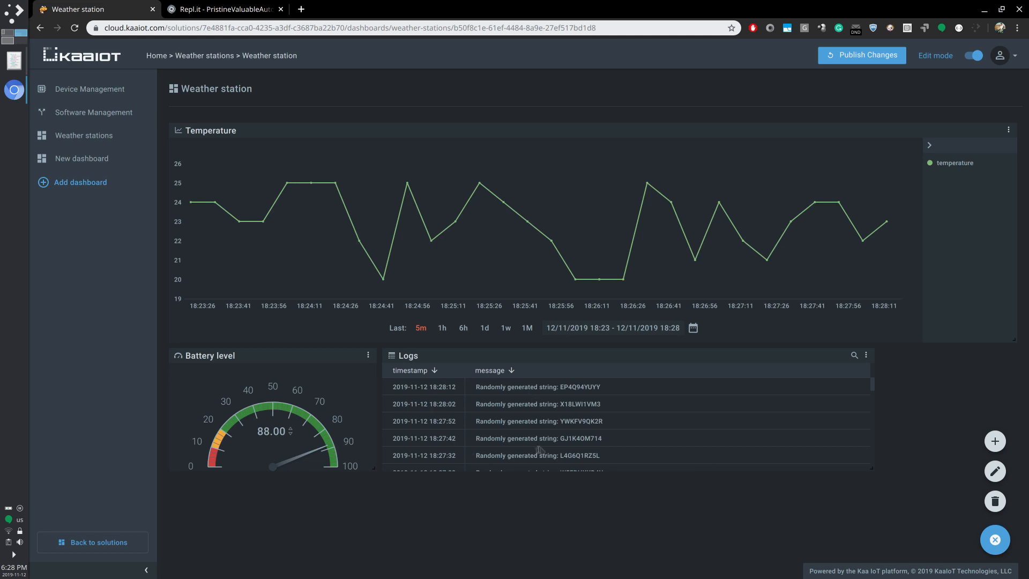
pyautogui.moveTo(872, 468); pyautogui.dragTo(1023, 462)
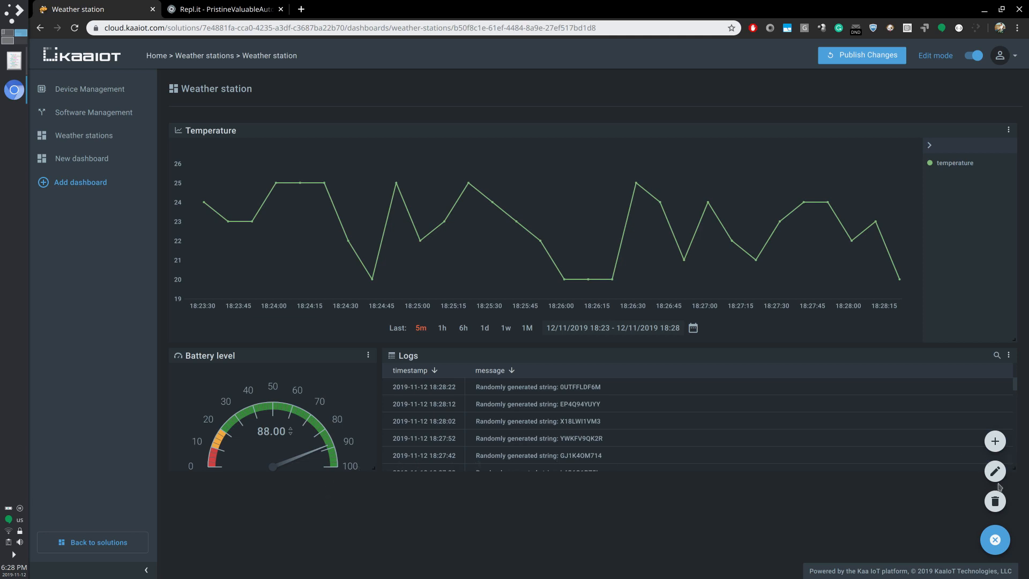
# Hide the Weather station dashboard from the sidebar and show the last 5 minutes in the Temperature chart
pyautogui.click(995, 477)
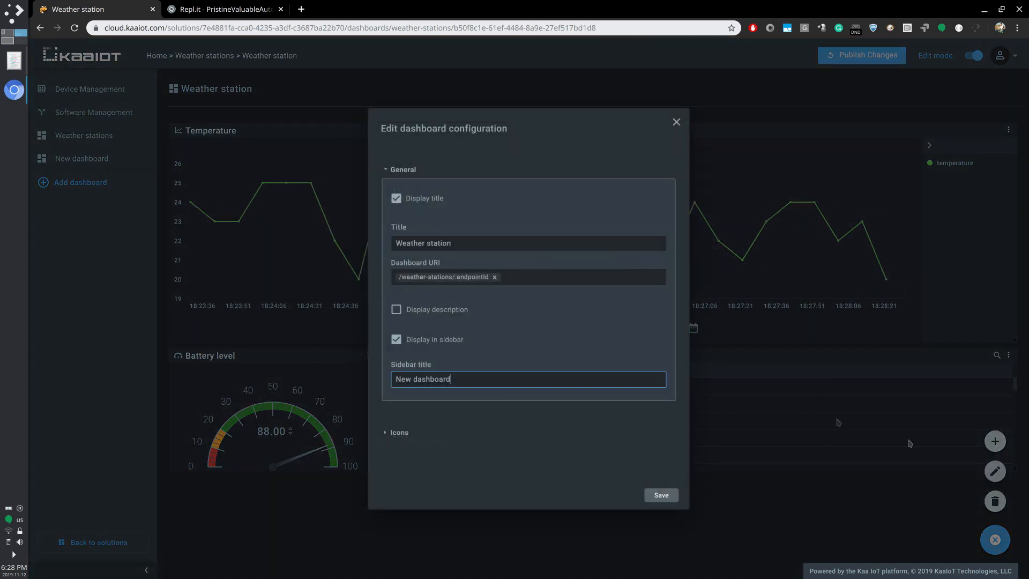
pyautogui.click(396, 339)
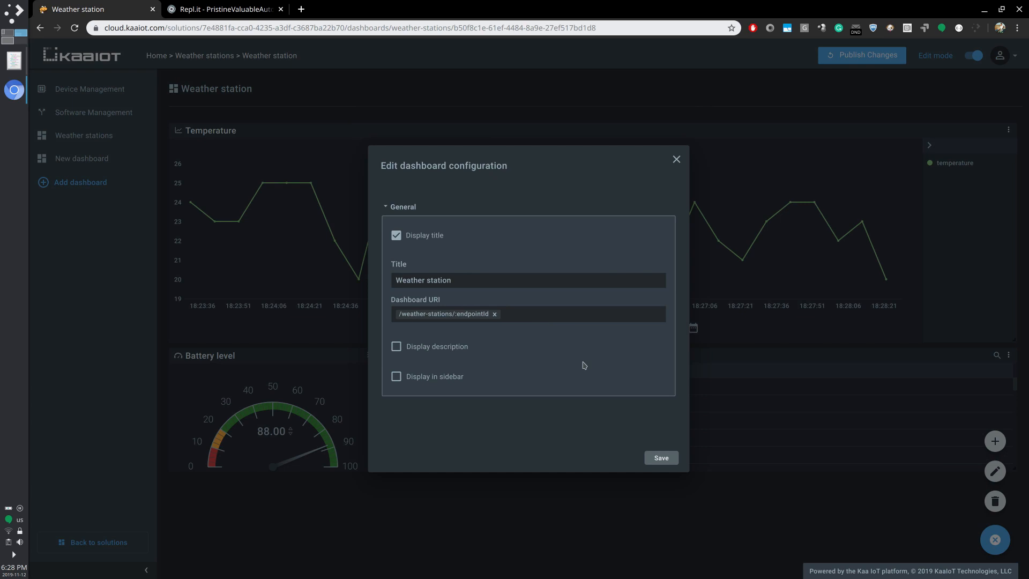
pyautogui.click(660, 454)
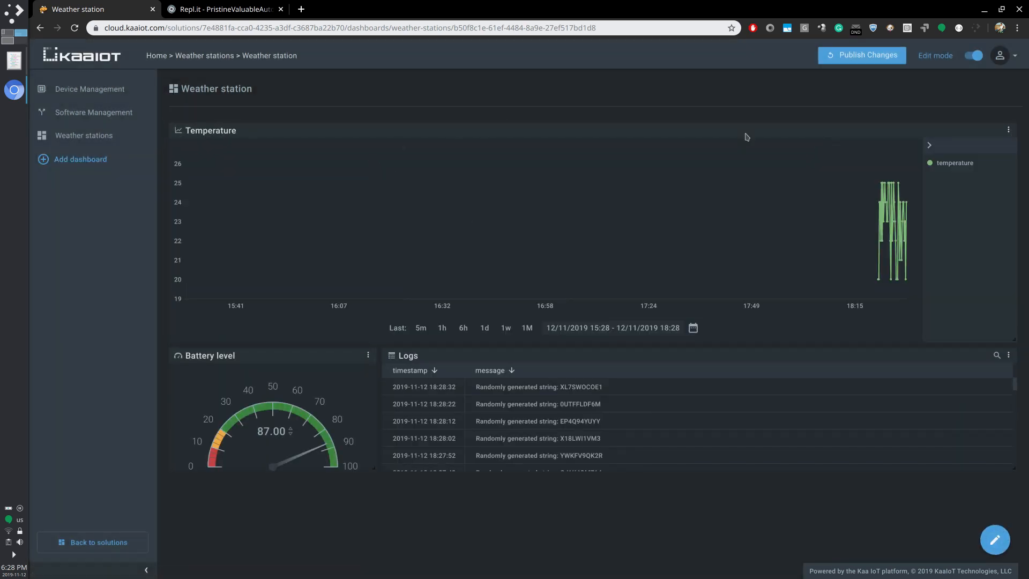
pyautogui.click(421, 329)
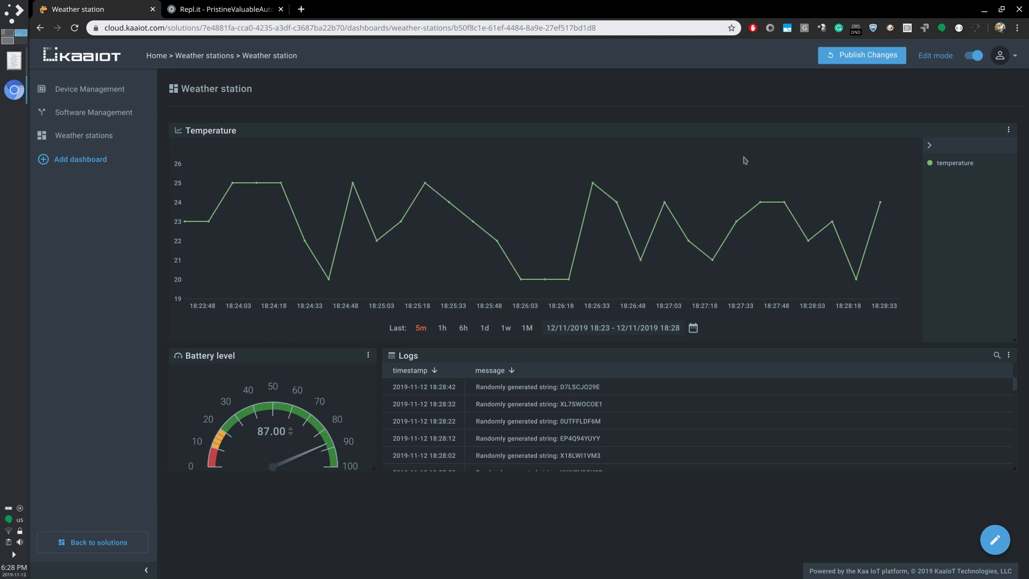
# Publish the UI changes to other users and reload the page
pyautogui.click(853, 58)
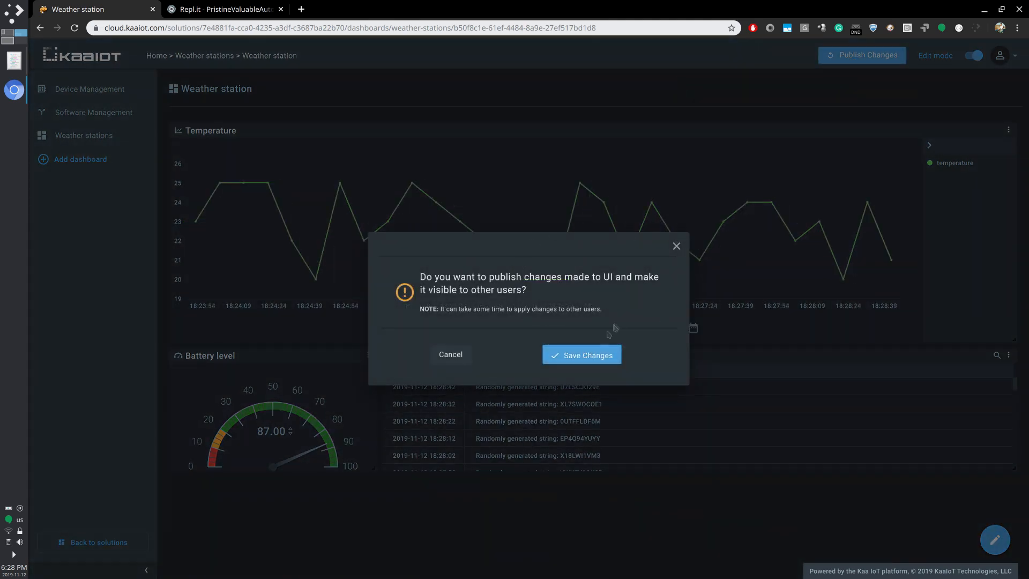
pyautogui.click(583, 360)
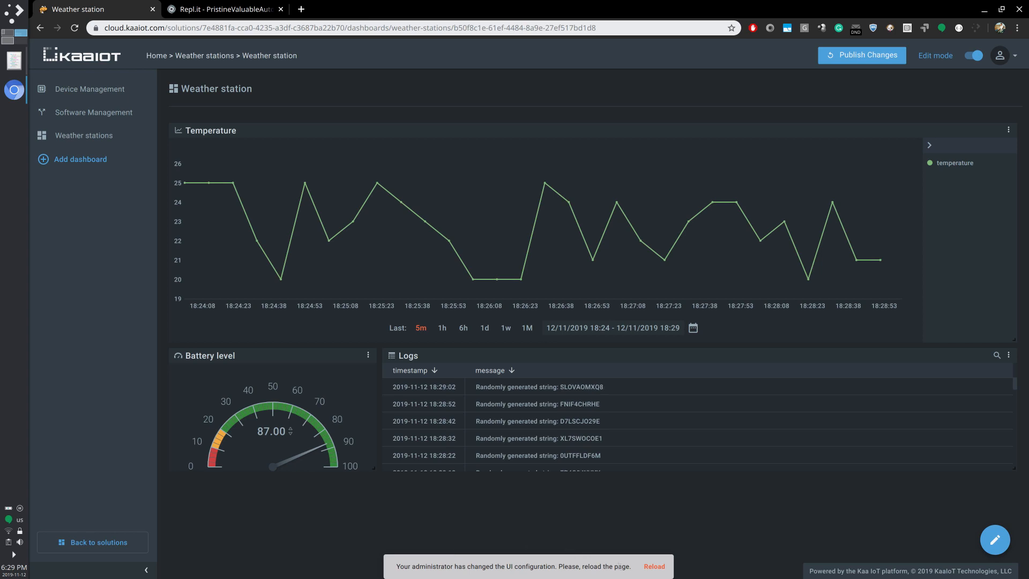
pyautogui.click(654, 566)
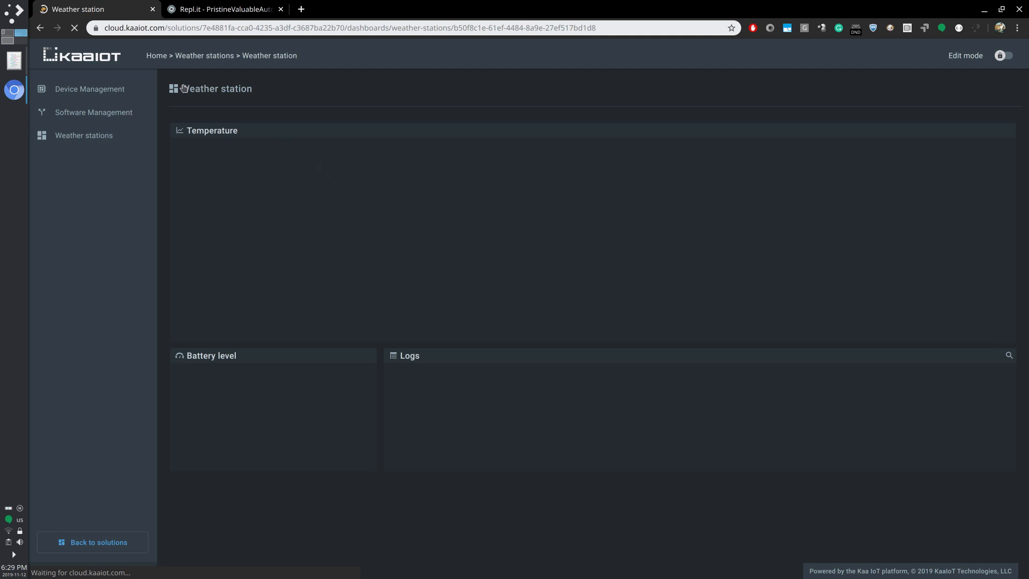
# Open the Weather stations map and go to the station's own dashboard from its location marker
pyautogui.click(91, 141)
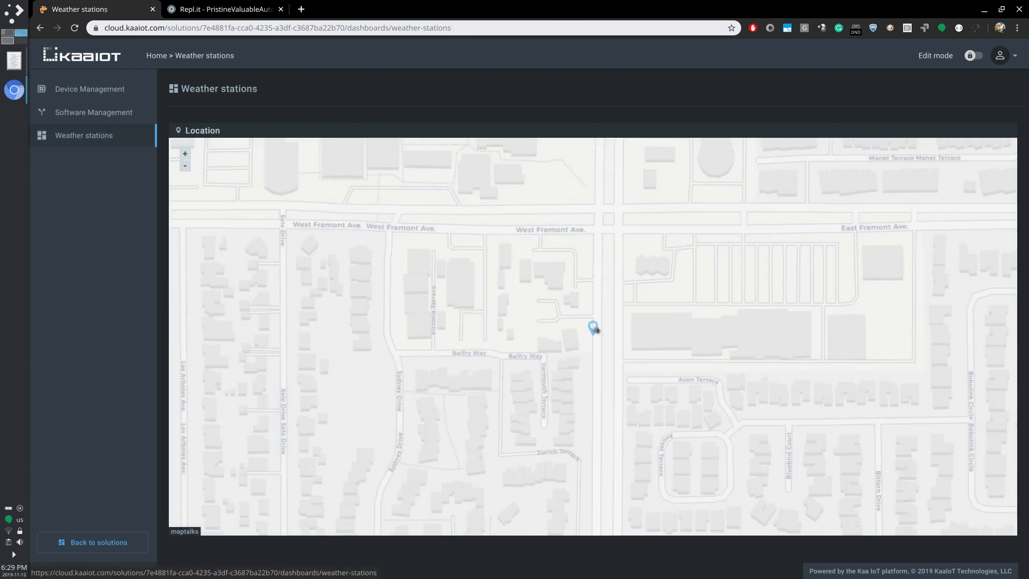
pyautogui.click(593, 329)
pyautogui.click(547, 260)
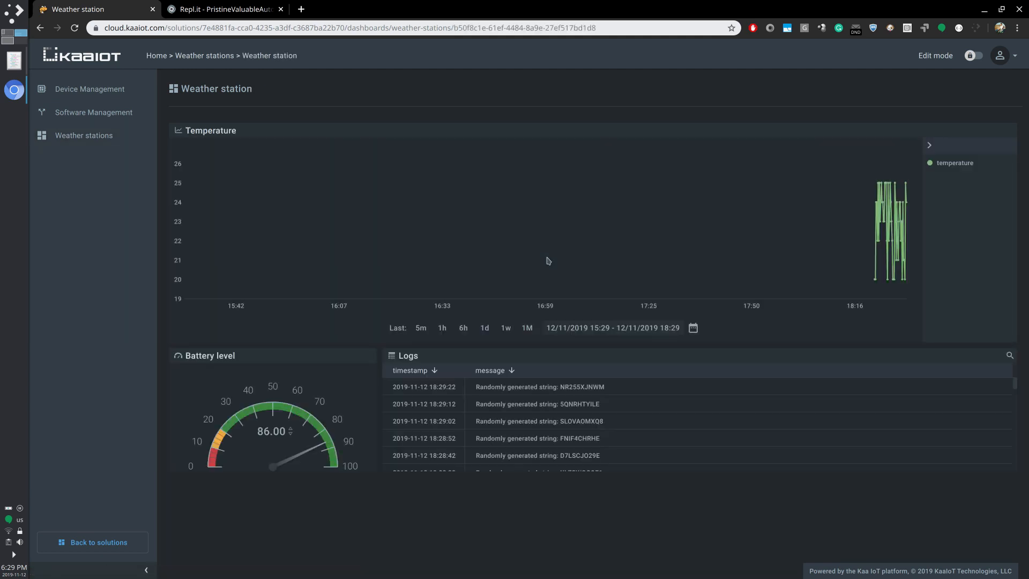
# Open the application administration page and expand the Weather station application to view its services
pyautogui.click(1001, 56)
pyautogui.click(962, 111)
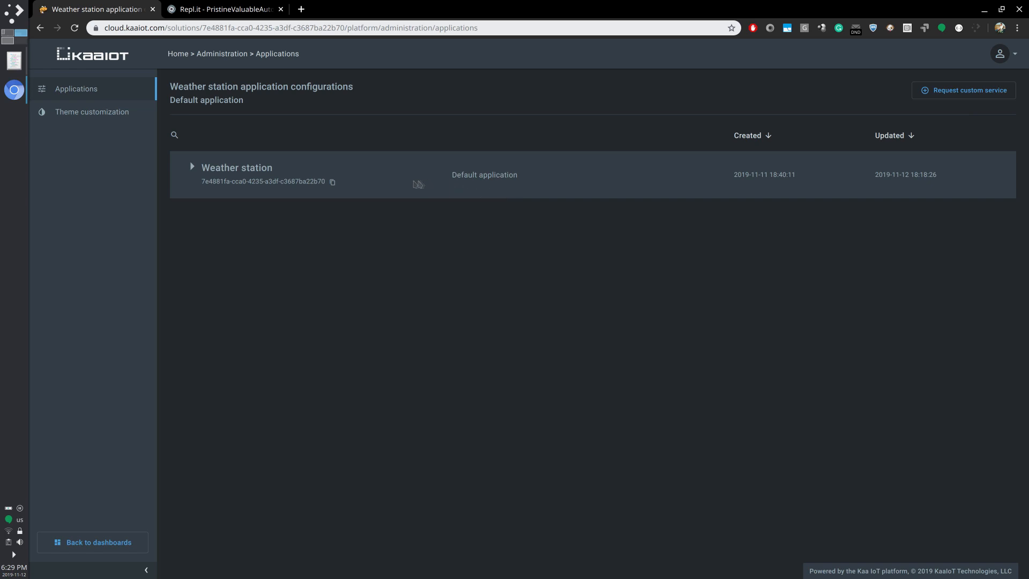
pyautogui.click(191, 167)
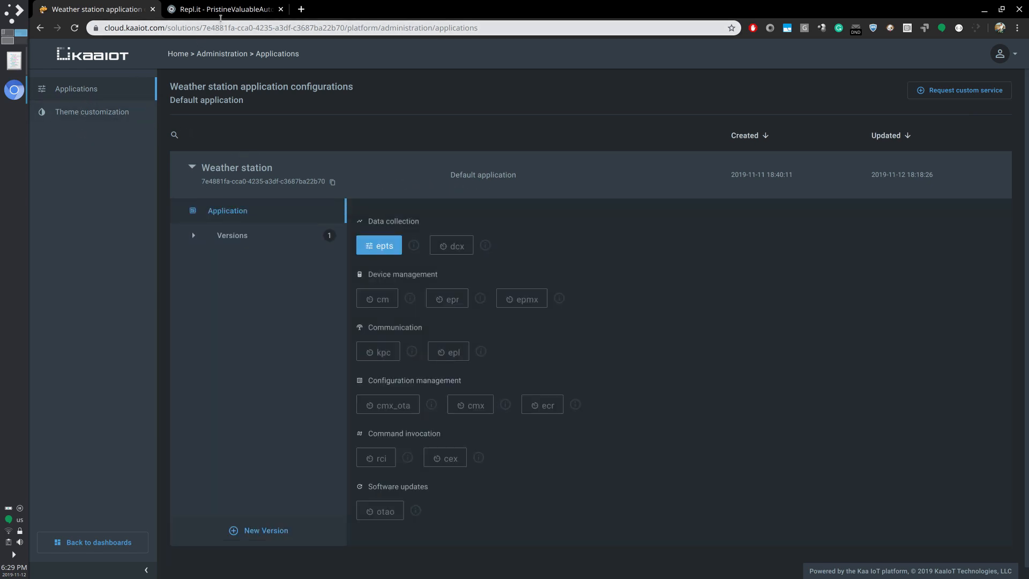
# Check the running simulator's output in Repl.it and return to the Kaa Cloud dashboards home page
pyautogui.click(222, 8)
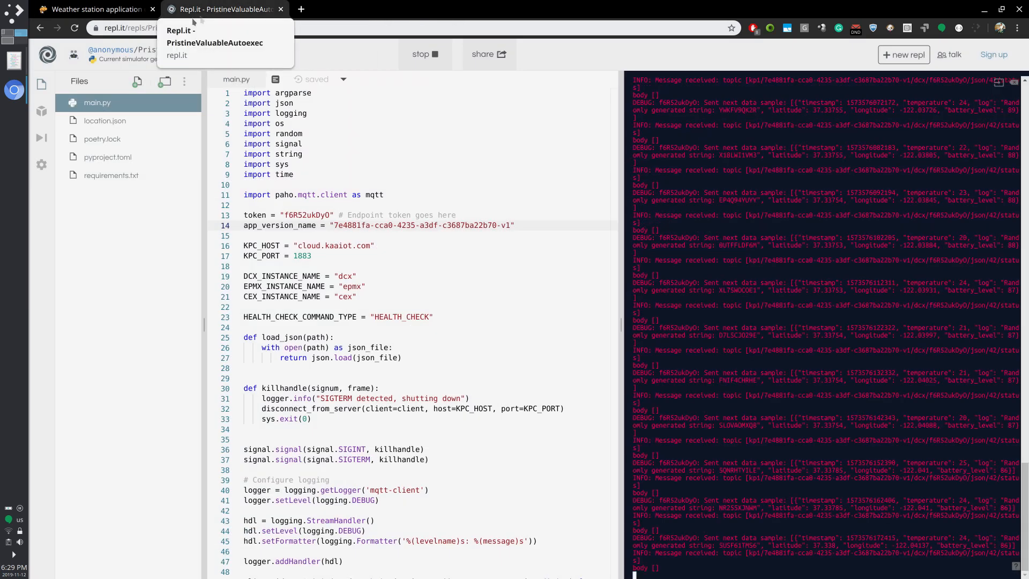
pyautogui.click(84, 6)
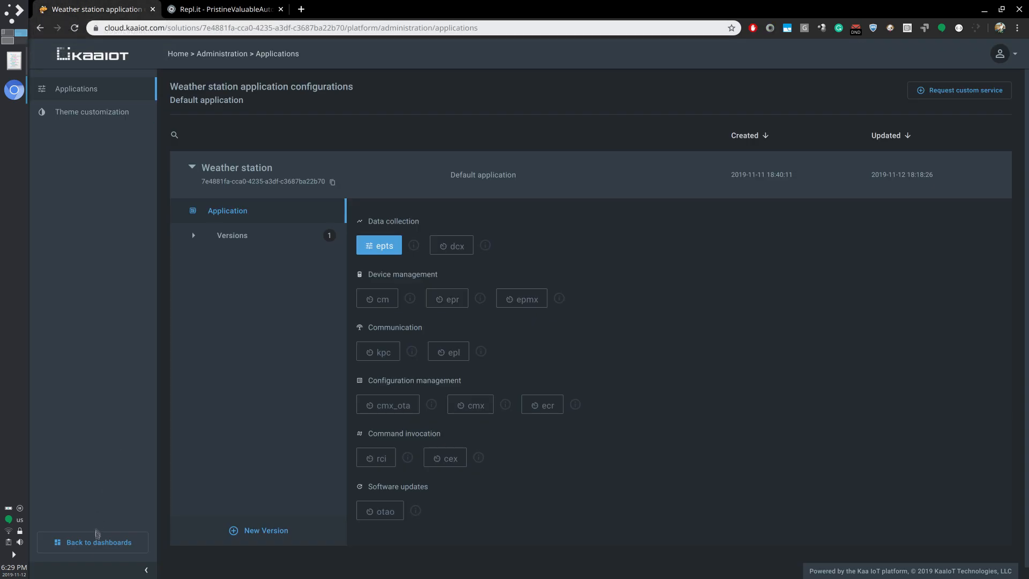
pyautogui.click(98, 542)
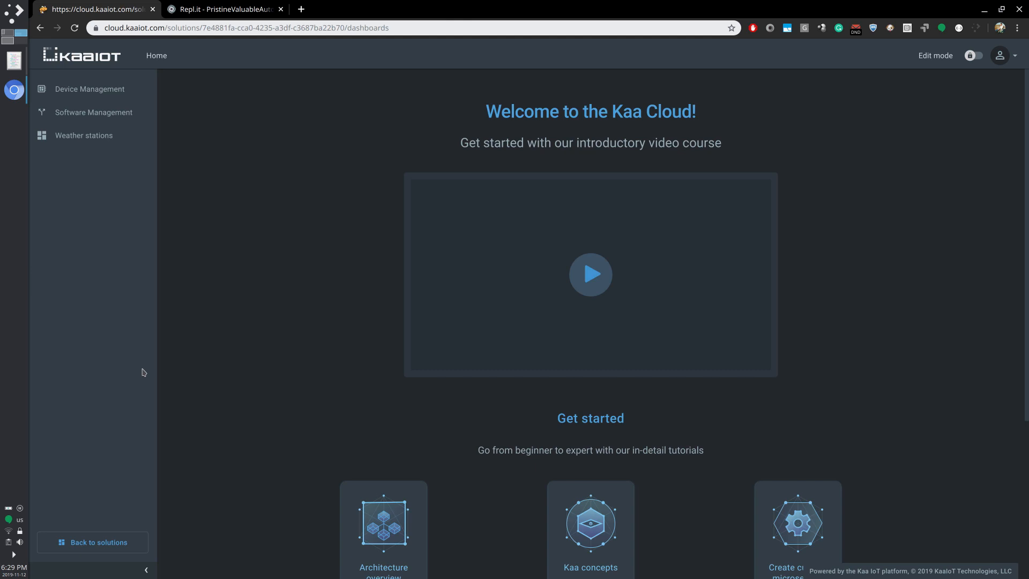